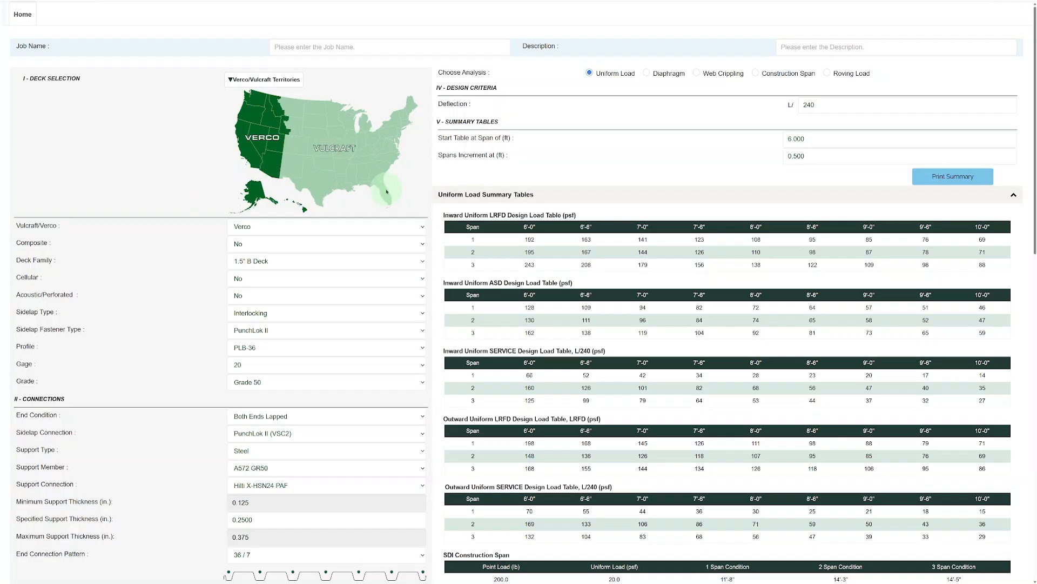
Switch the deck manufacturer to Vulcraft and back to Verco.
left_click(369, 227)
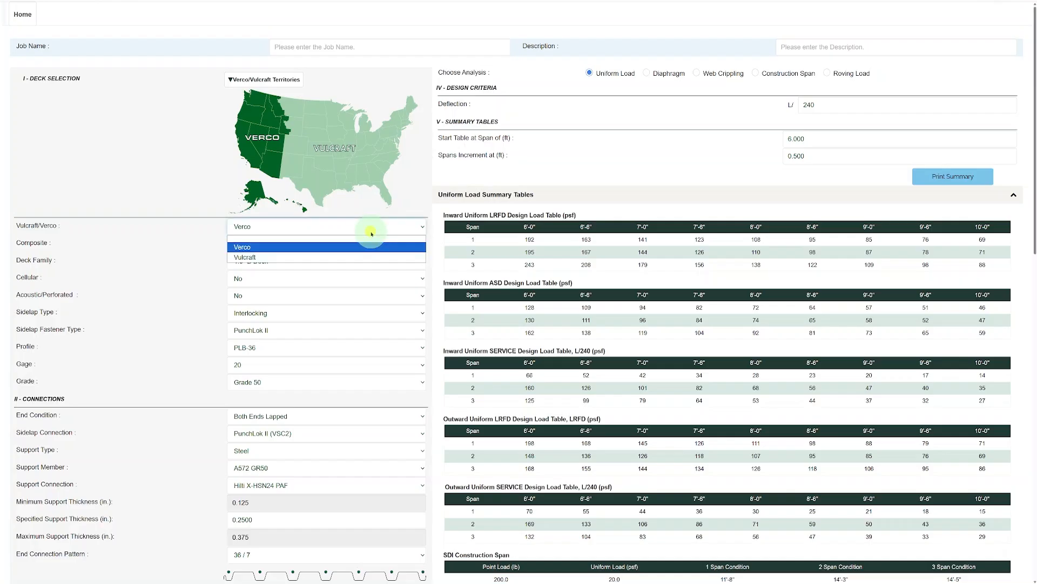
left_click(326, 258)
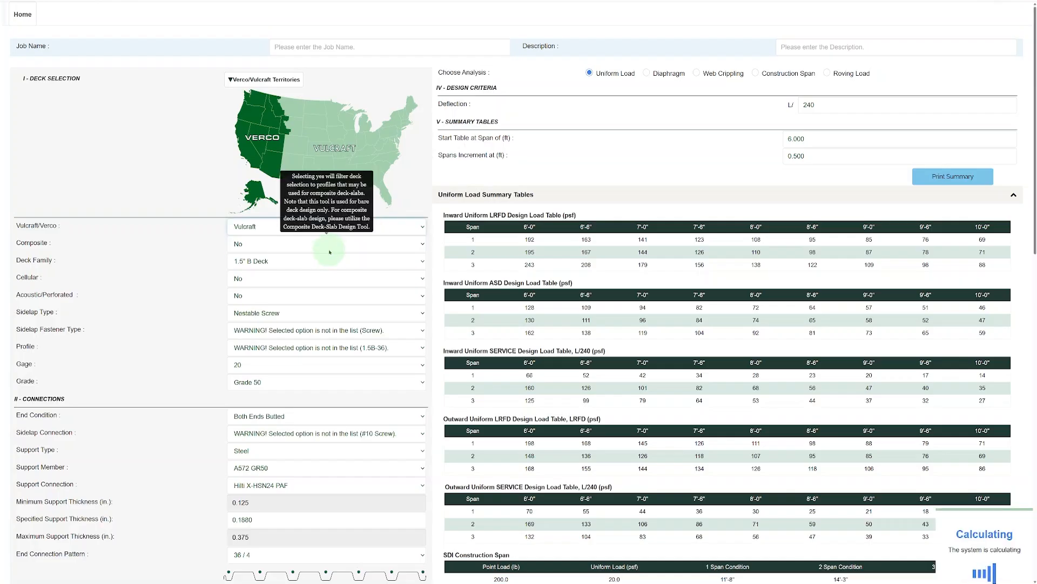
left_click(277, 231)
left_click(270, 247)
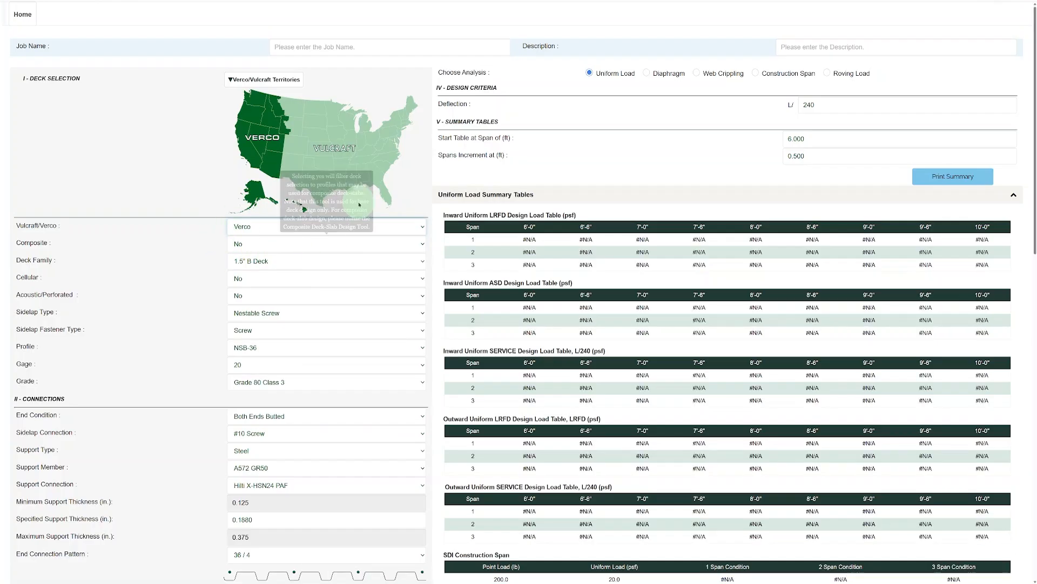
Look through the deck selection options for deck family, profile and gage.
left_click(313, 262)
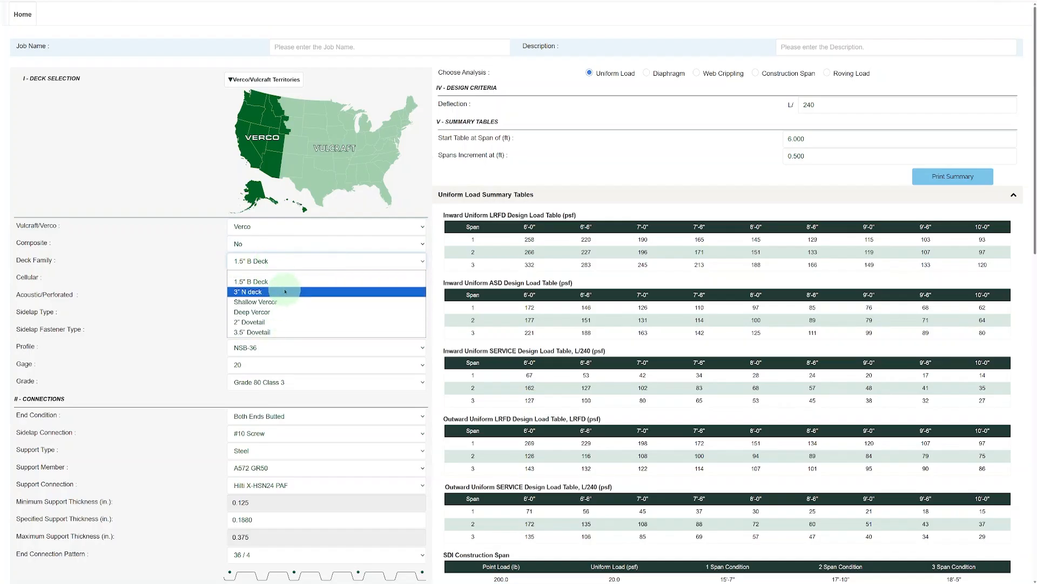
left_click(206, 295)
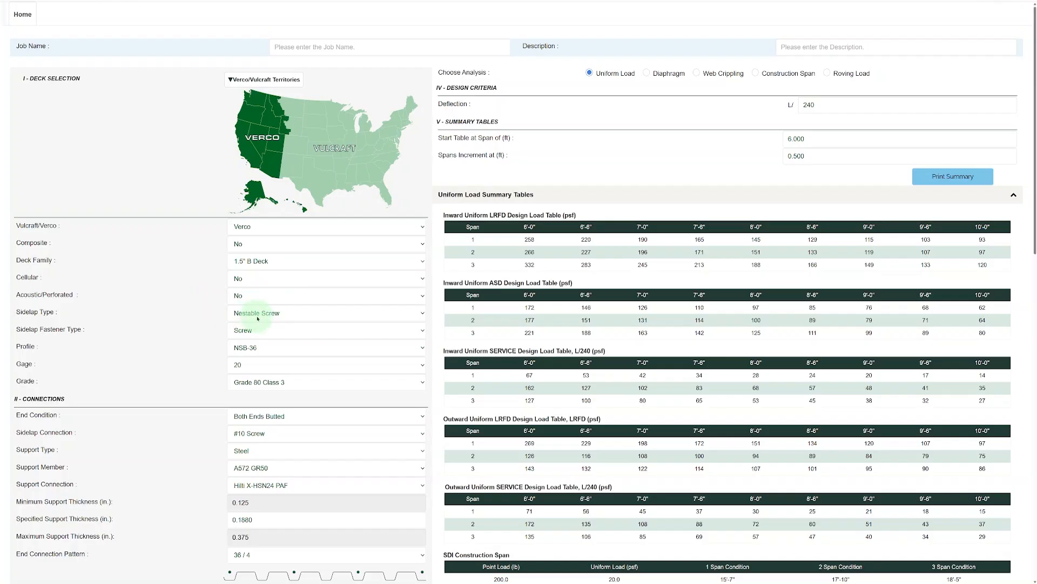
left_click(264, 348)
left_click(263, 365)
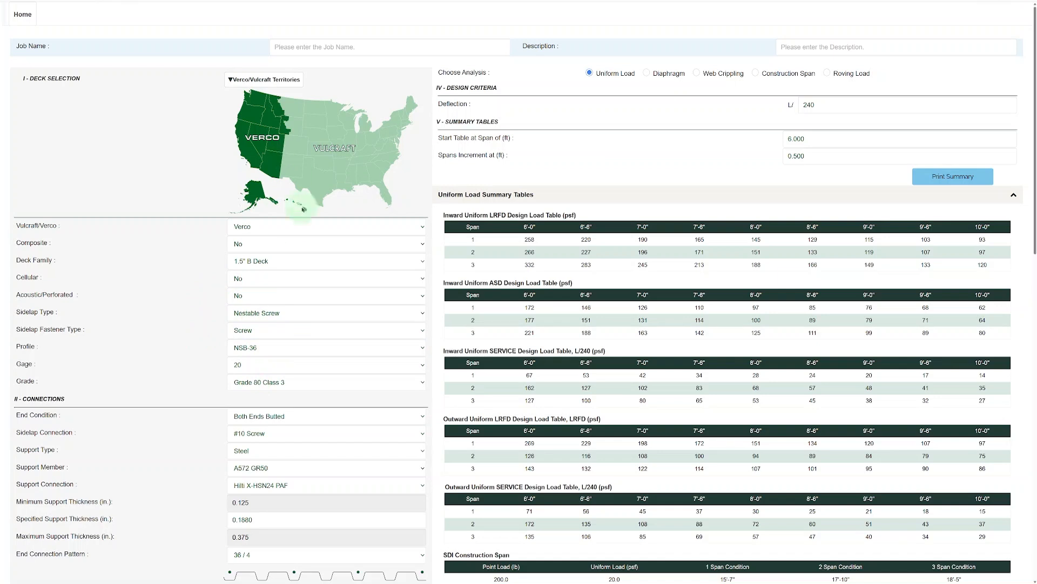
Set the deck manufacturer to Vulcraft.
left_click(294, 228)
left_click(292, 251)
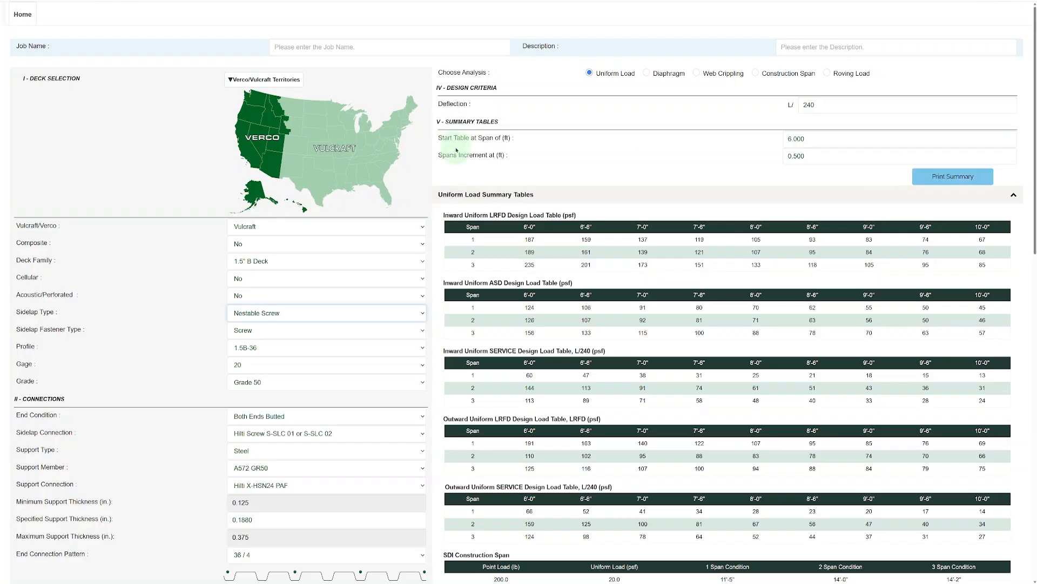
Examine the connection and bearing length inputs, including the choices for end condition and sidelap connection.
scroll(324, 183, "down", 2)
scroll(211, 203, "down", 1)
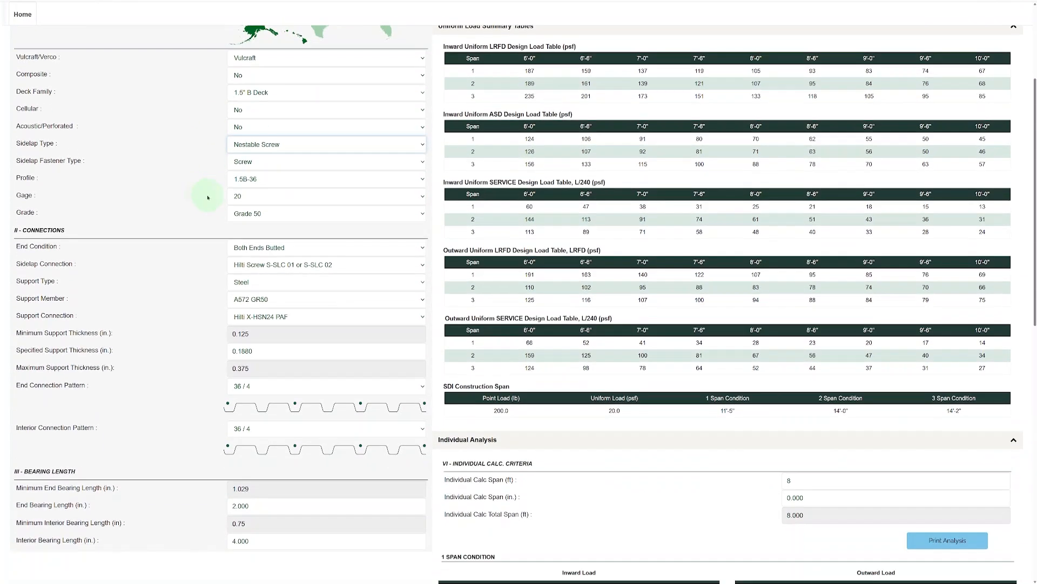
scroll(201, 178, "down", 2)
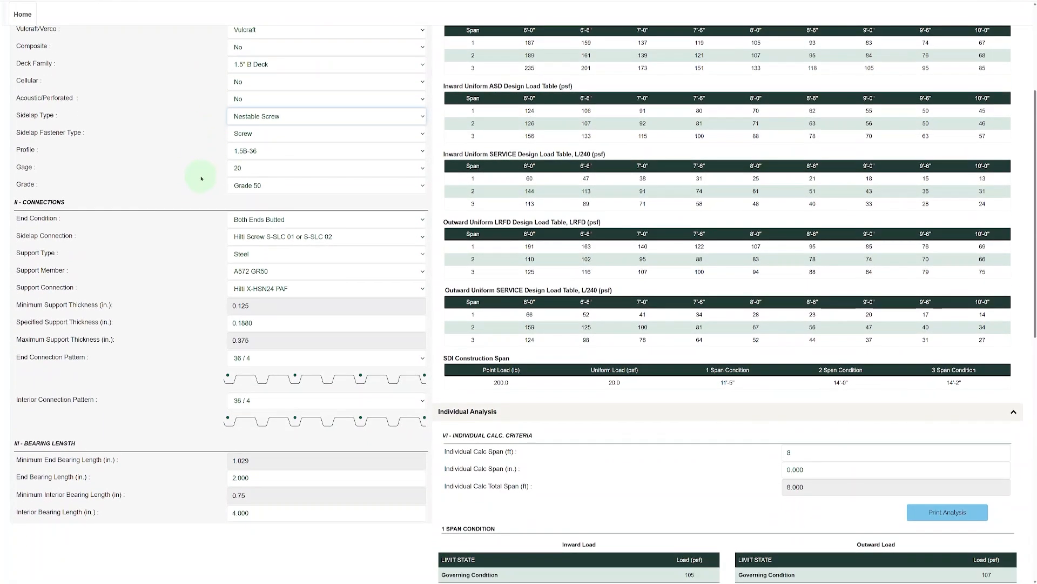
scroll(203, 176, "up", 4)
scroll(97, 146, "up", 2)
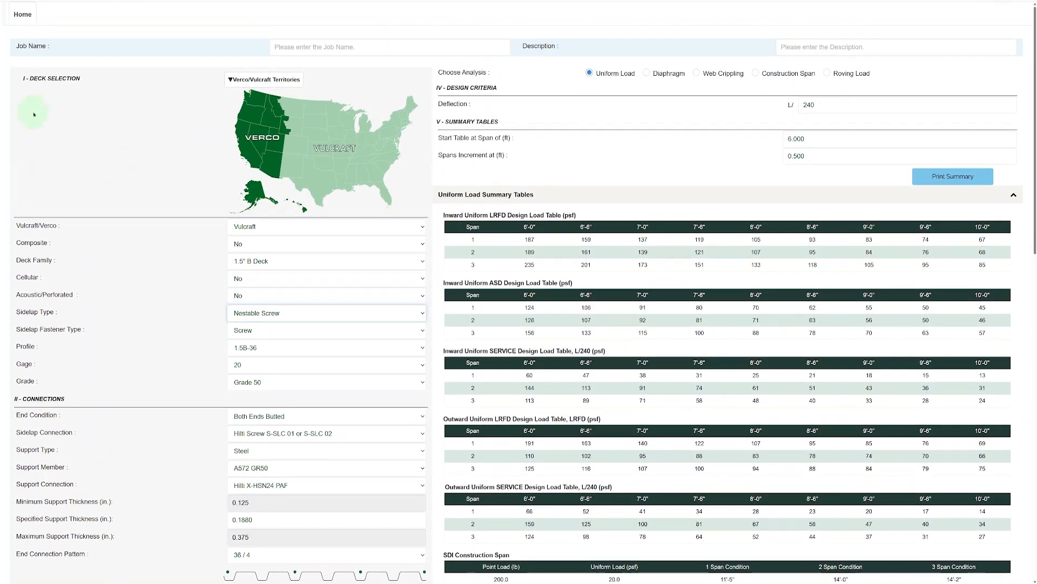
scroll(153, 186, "down", 4)
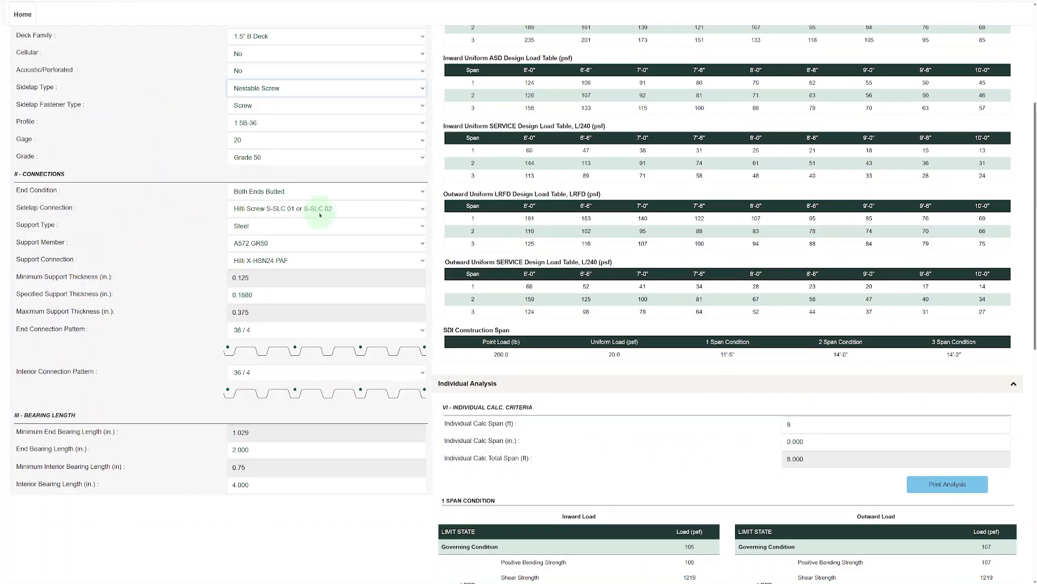
left_click(364, 194)
left_click(360, 196)
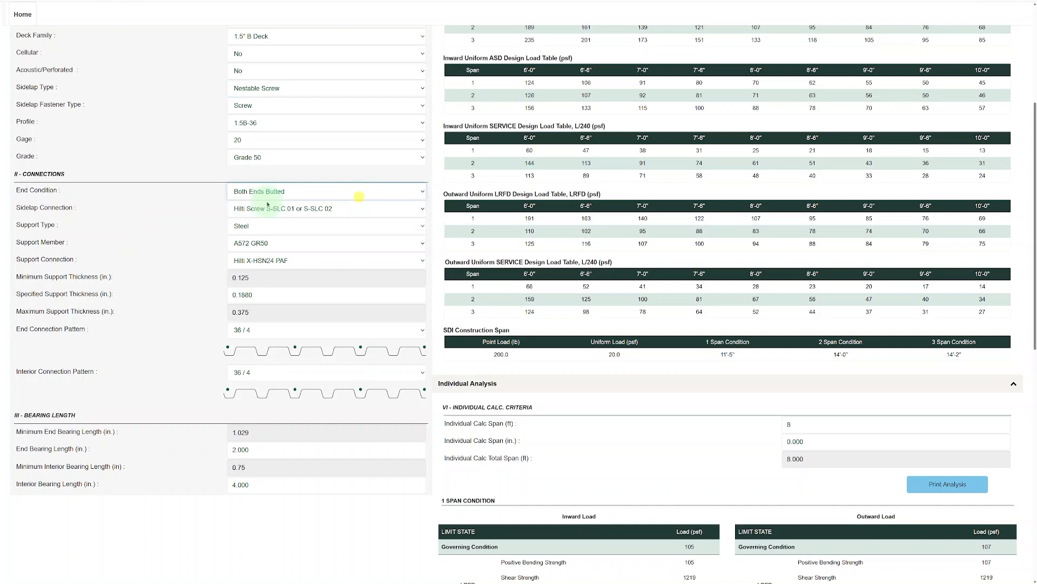
left_click(331, 211)
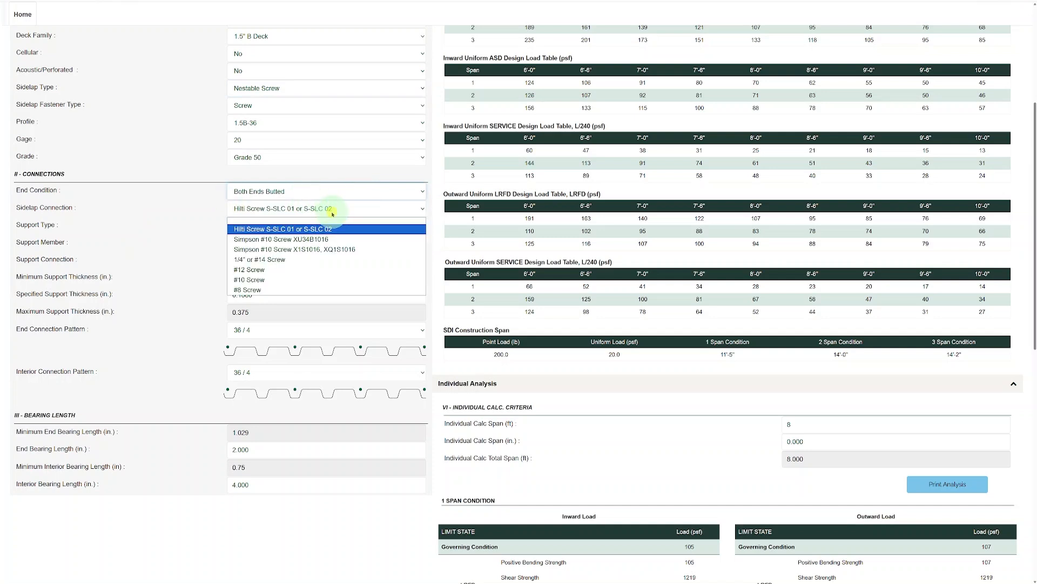
left_click(340, 211)
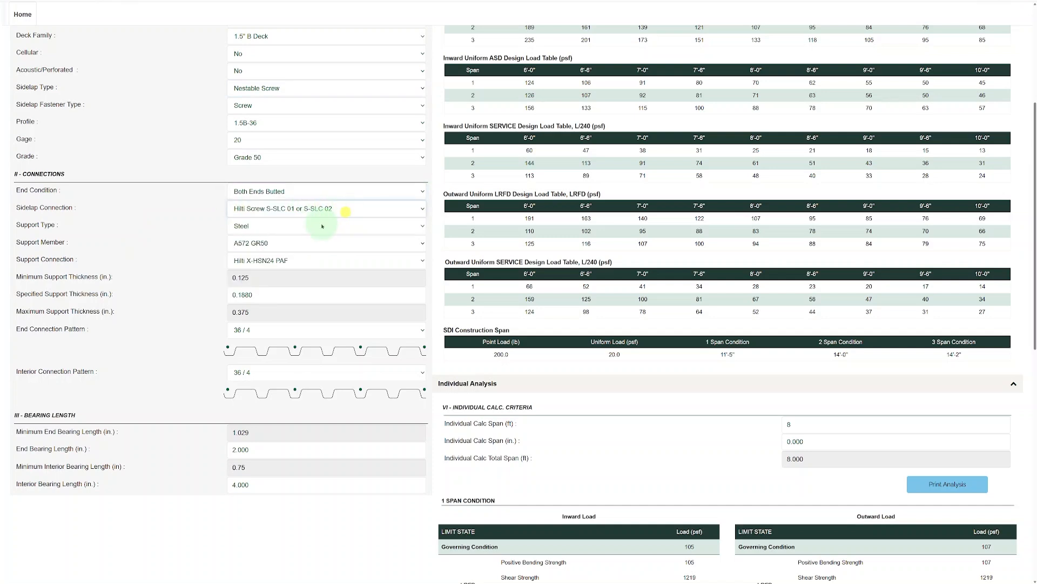
left_click(324, 208)
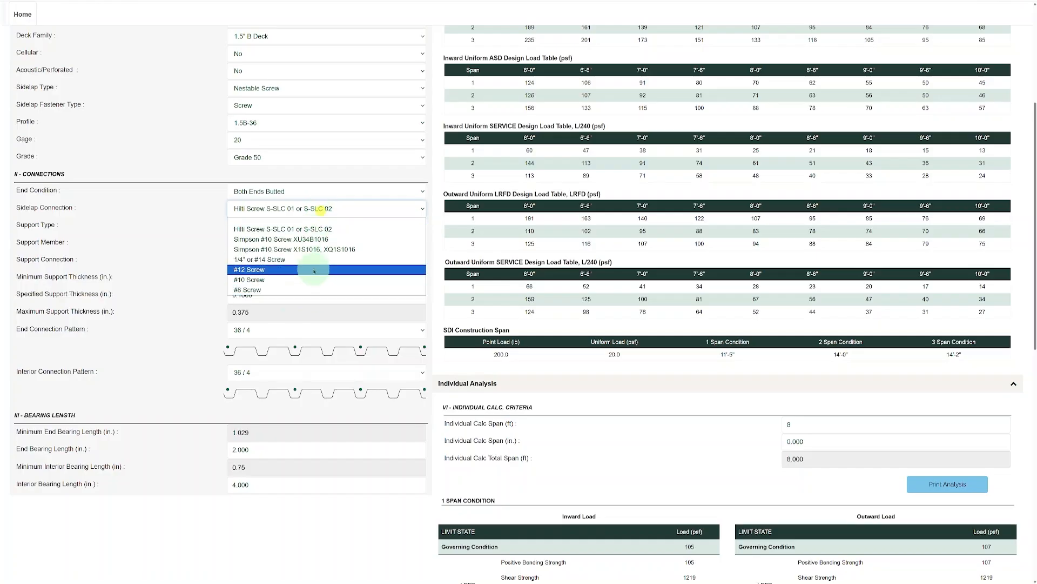
Set the deck's sidelap type to Interlocking and select PunchLok II (VSC2) as the sidelap connection.
scroll(269, 148, "up", 2)
left_click(274, 172)
left_click(274, 203)
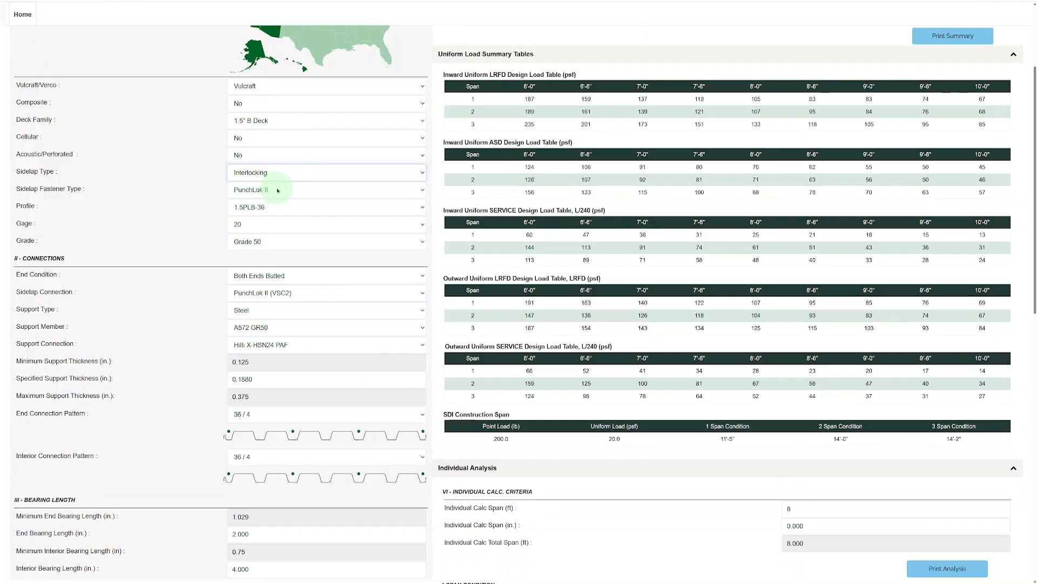
left_click(323, 293)
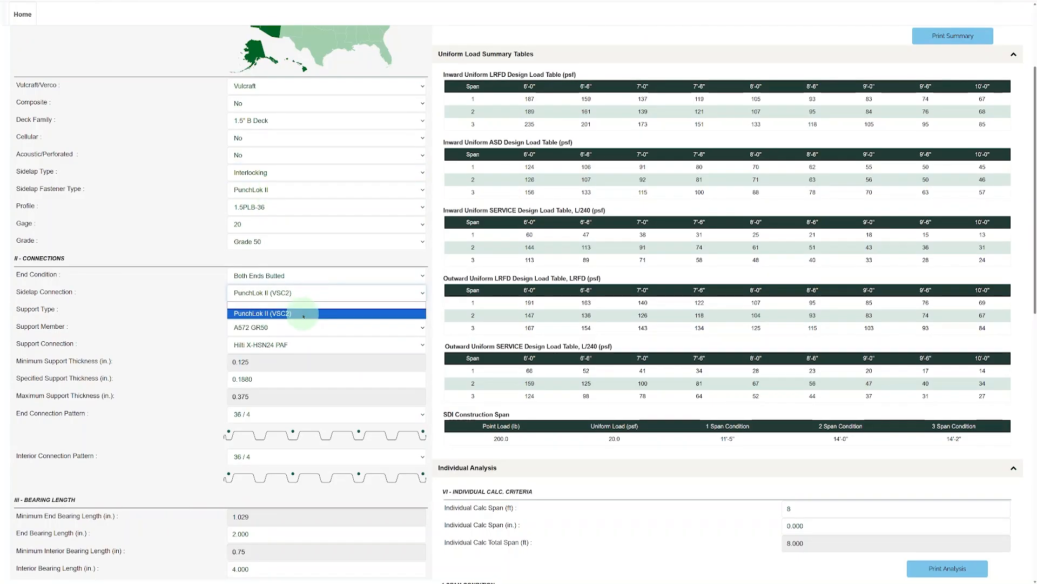
left_click(304, 317)
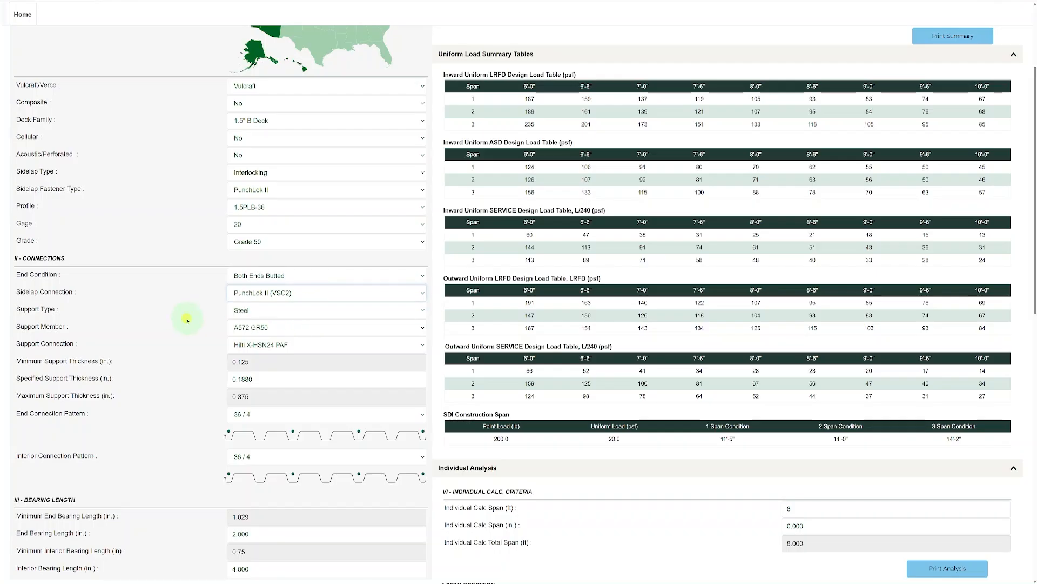
Set the support type to Wood and check the wood species available for the support member.
left_click(272, 311)
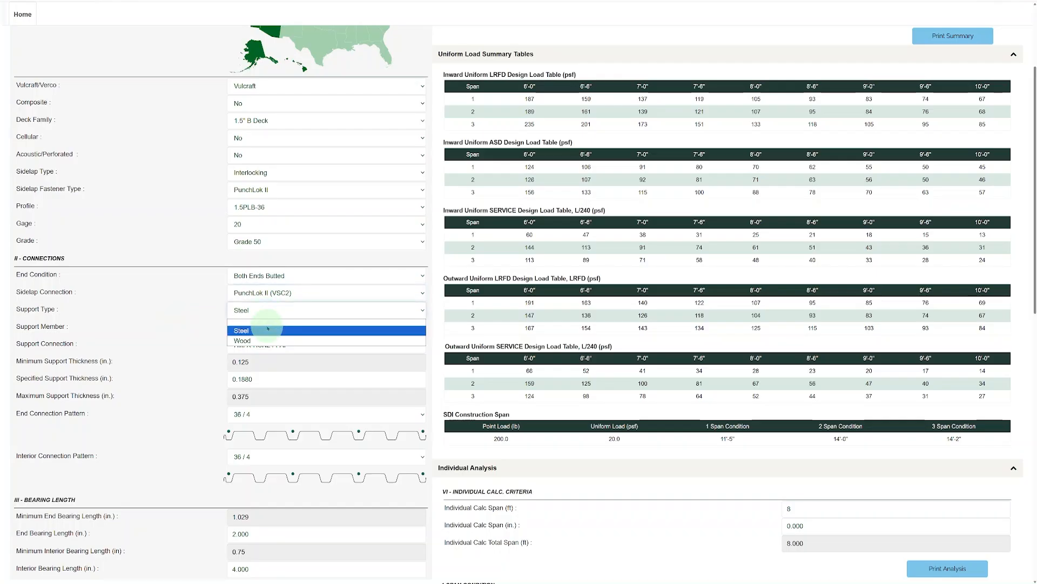
left_click(261, 341)
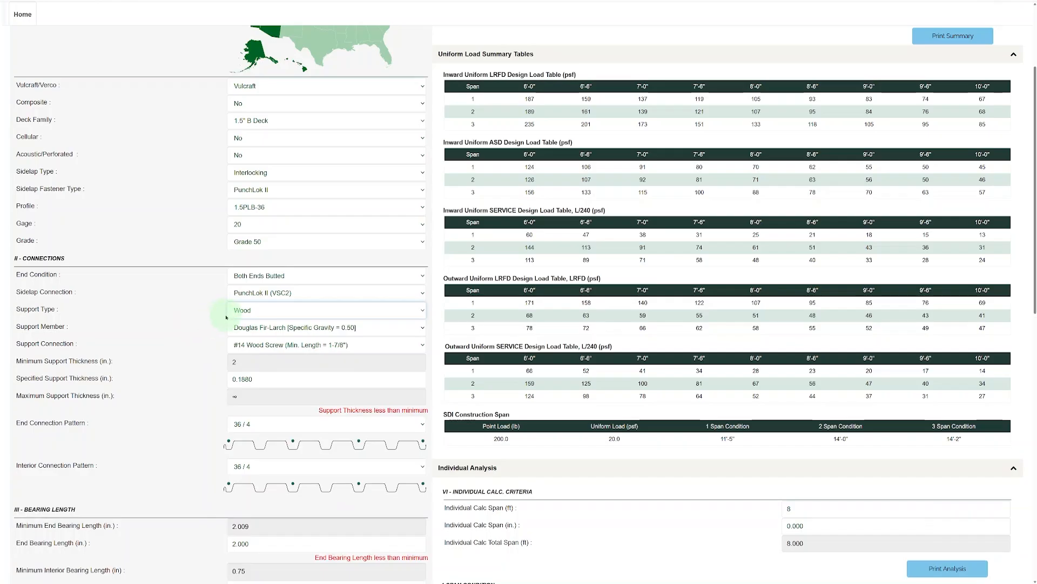
scroll(213, 313, "down", 1)
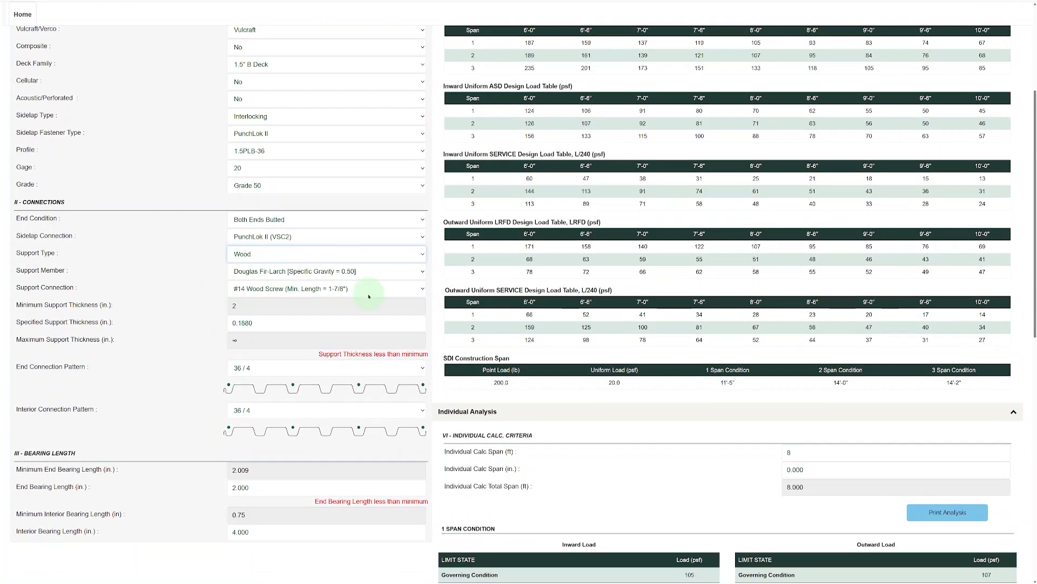
left_click(371, 274)
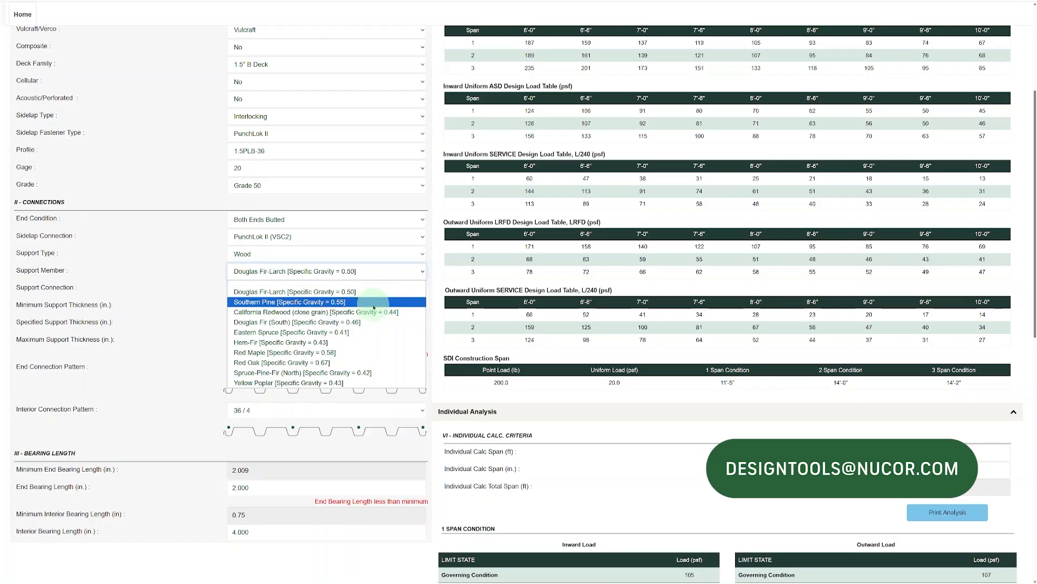
left_click(384, 275)
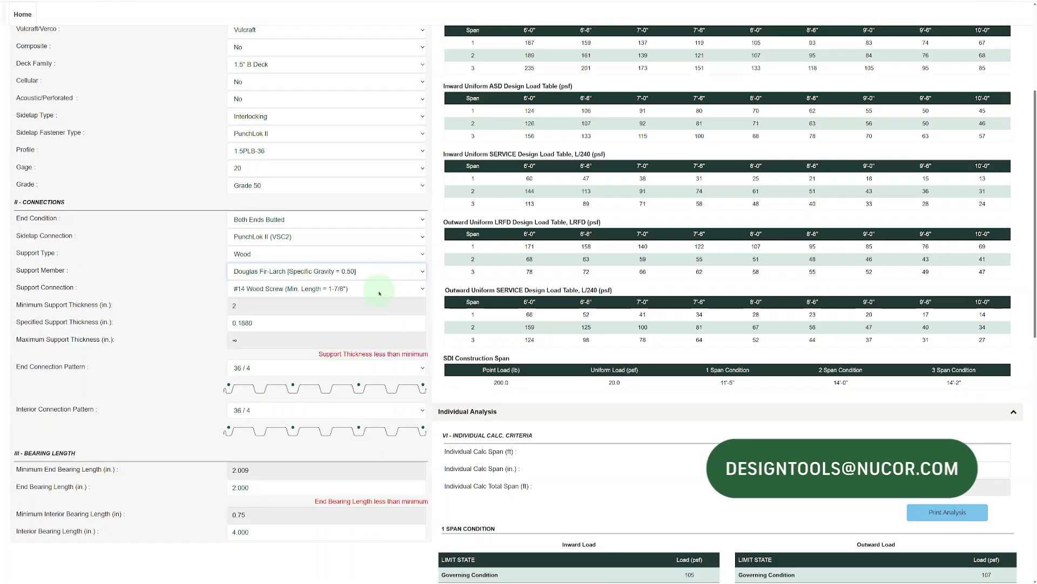
Set the end connection pattern to 36 / 7 and the interior connection pattern to 36 / 11.
scroll(254, 319, "down", 1)
scroll(173, 270, "down", 1)
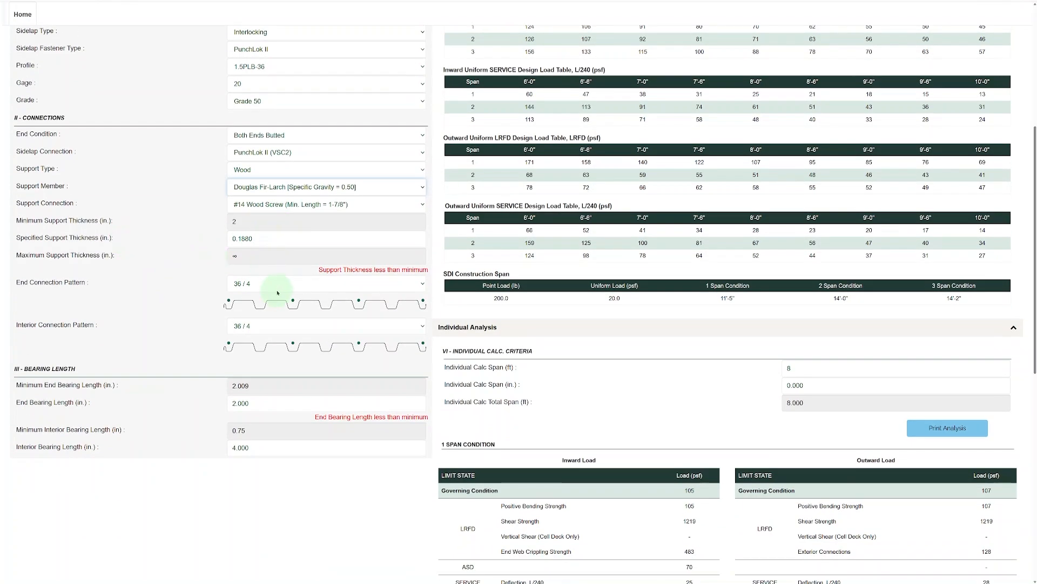
scroll(236, 315, "down", 1)
left_click(286, 255)
left_click(279, 297)
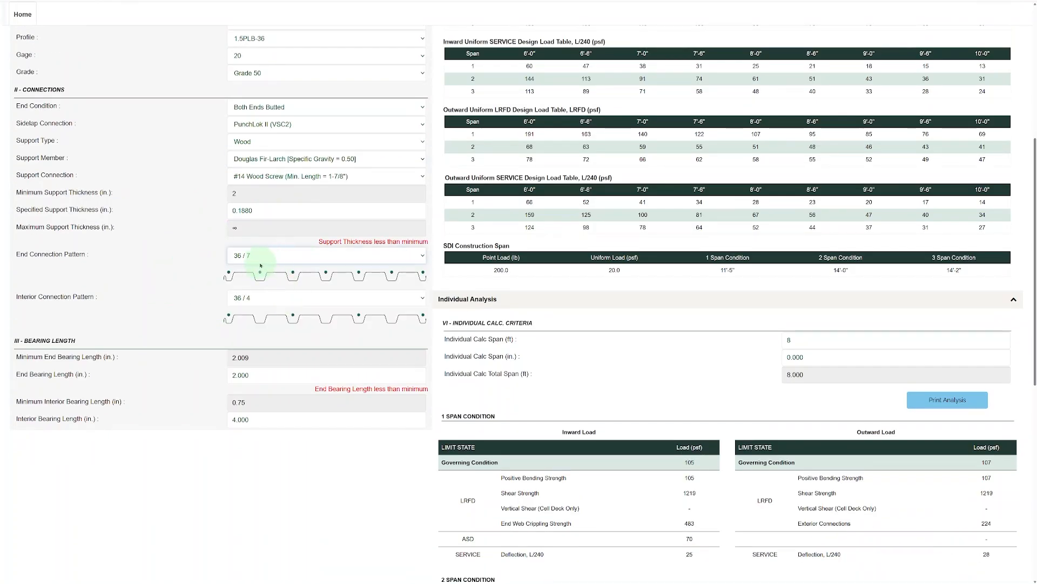
left_click(315, 299)
left_click(282, 372)
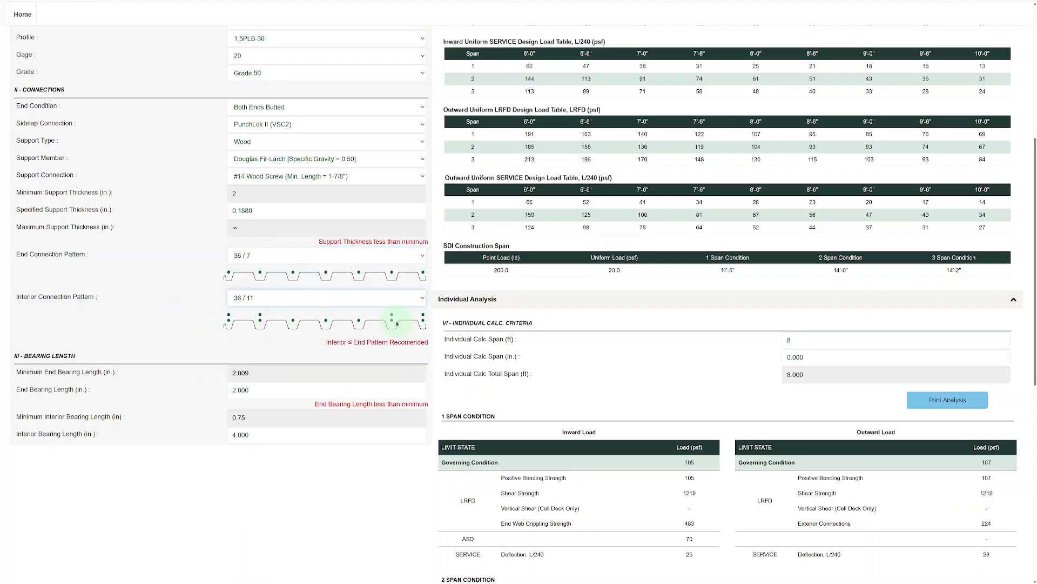
Look over the Diaphragm, Web Crippling and Construction Span analyses for the selected deck.
scroll(407, 317, "down", 1)
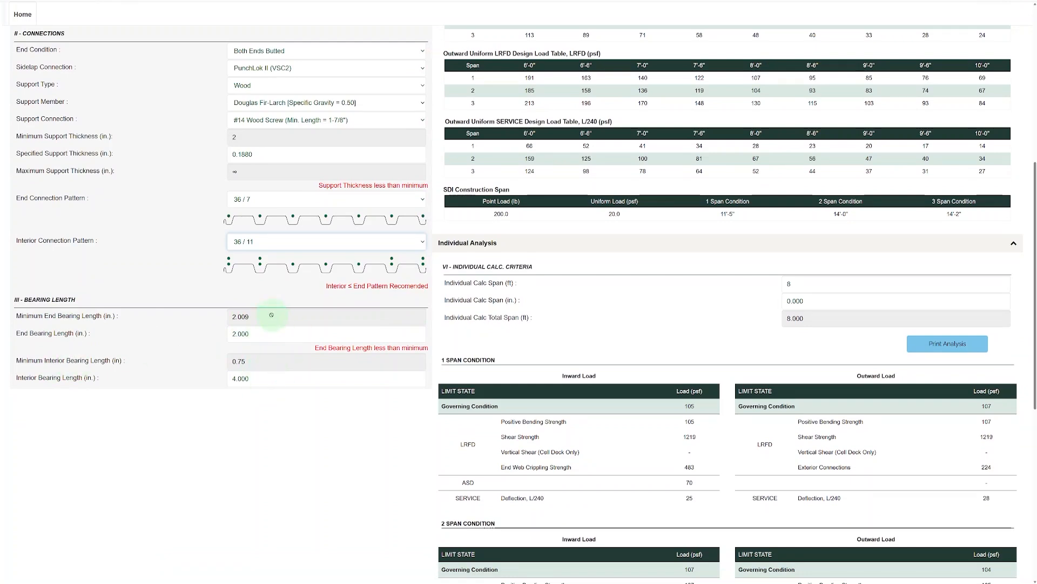
scroll(200, 259, "up", 2)
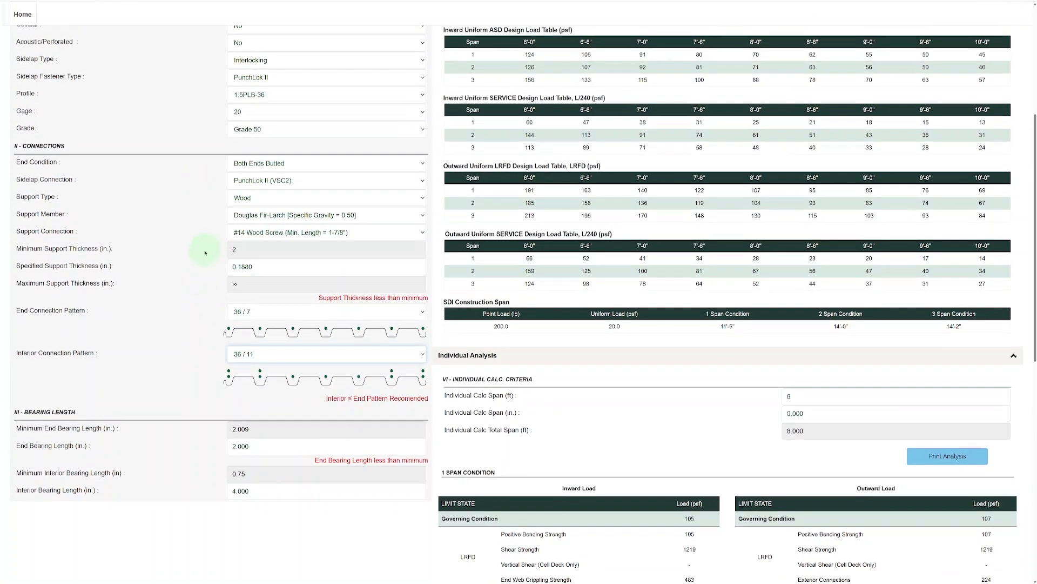
scroll(190, 303, "up", 5)
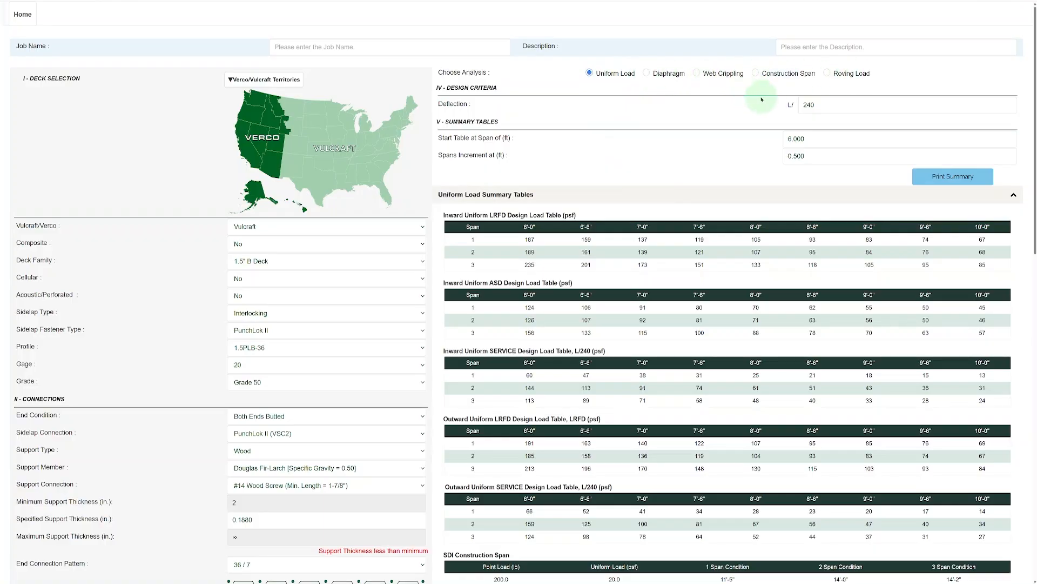
left_click(648, 73)
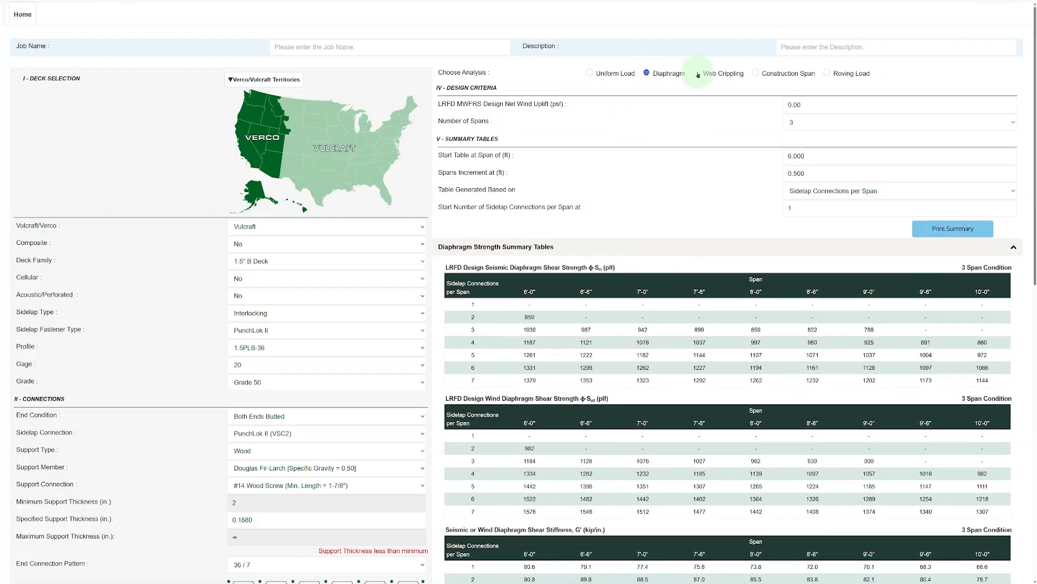
left_click(696, 74)
left_click(765, 76)
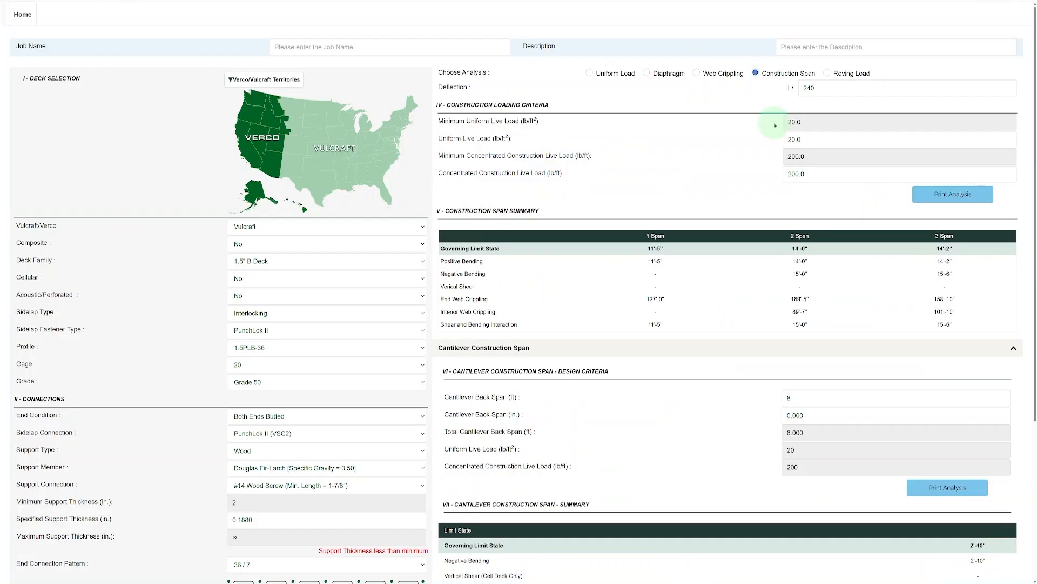
Switch the analysis to Roving Load and review its loading criteria and the inward and outward results.
left_click(827, 74)
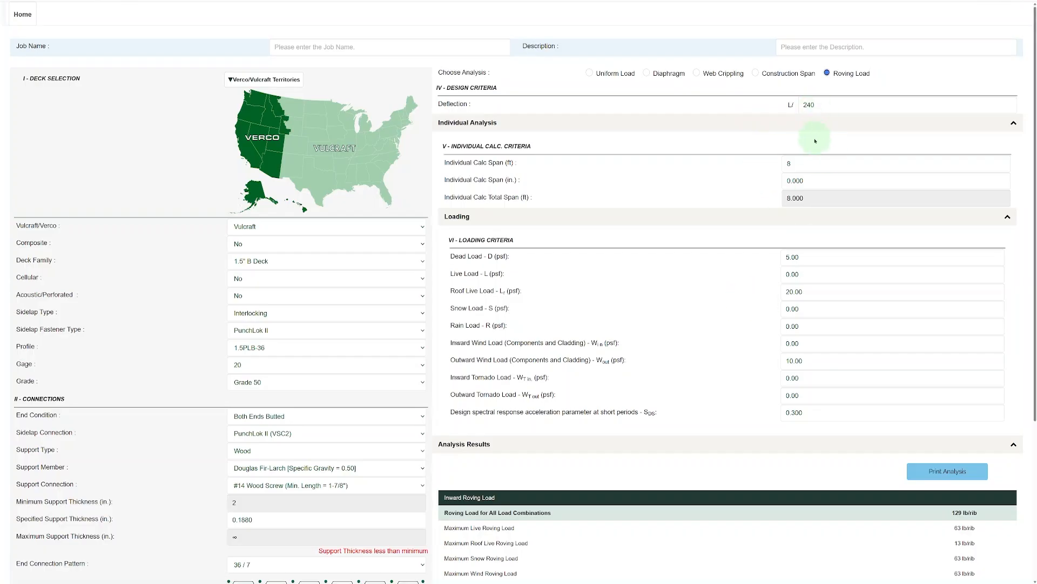
scroll(815, 141, "down", 1)
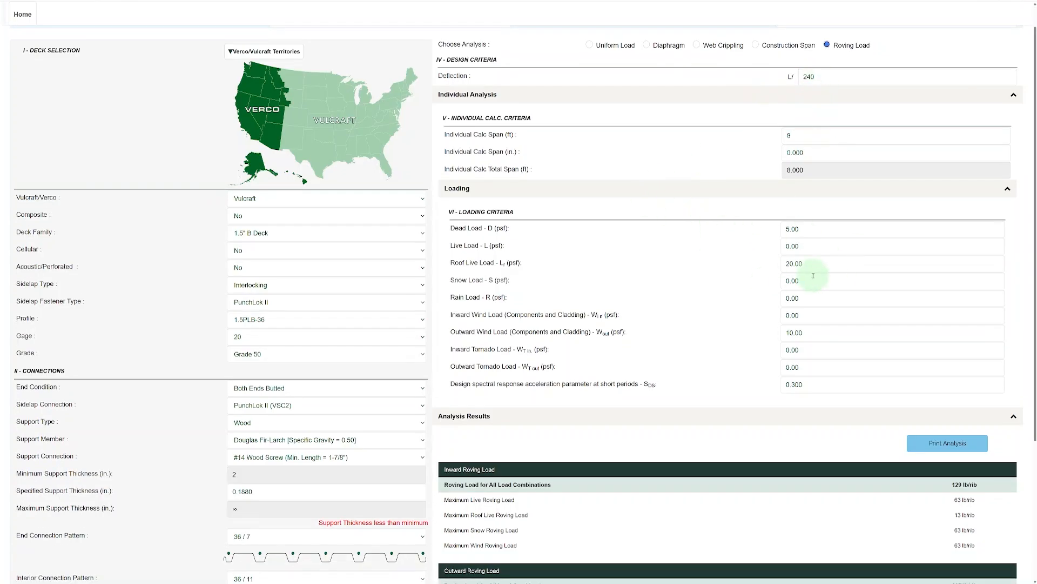
scroll(838, 274, "down", 2)
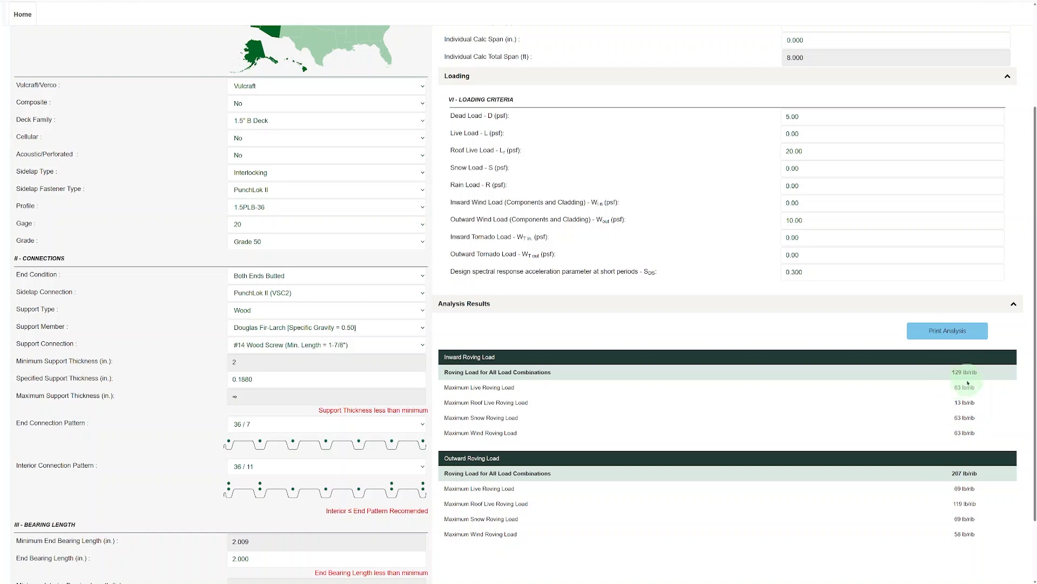
scroll(887, 387, "up", 3)
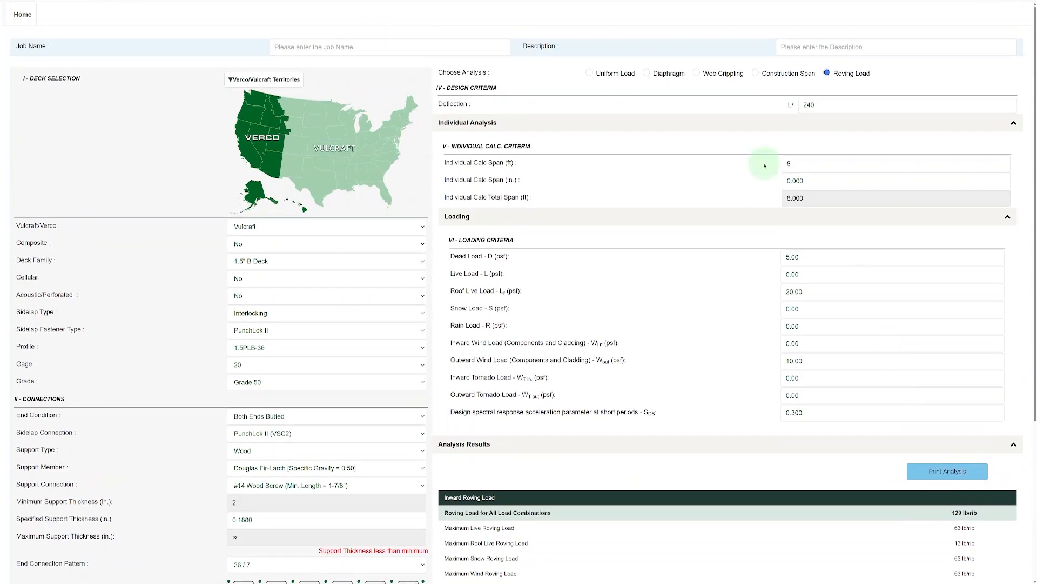
Switch the analysis to Uniform Load and look over the inward, outward and SDI construction span summary tables.
left_click(587, 73)
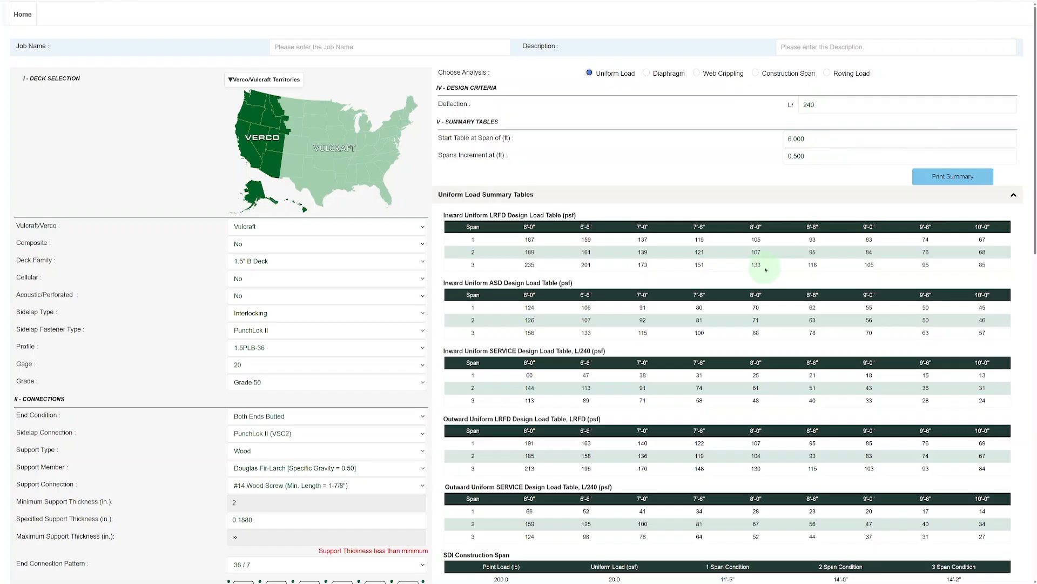
scroll(745, 254, "down", 1)
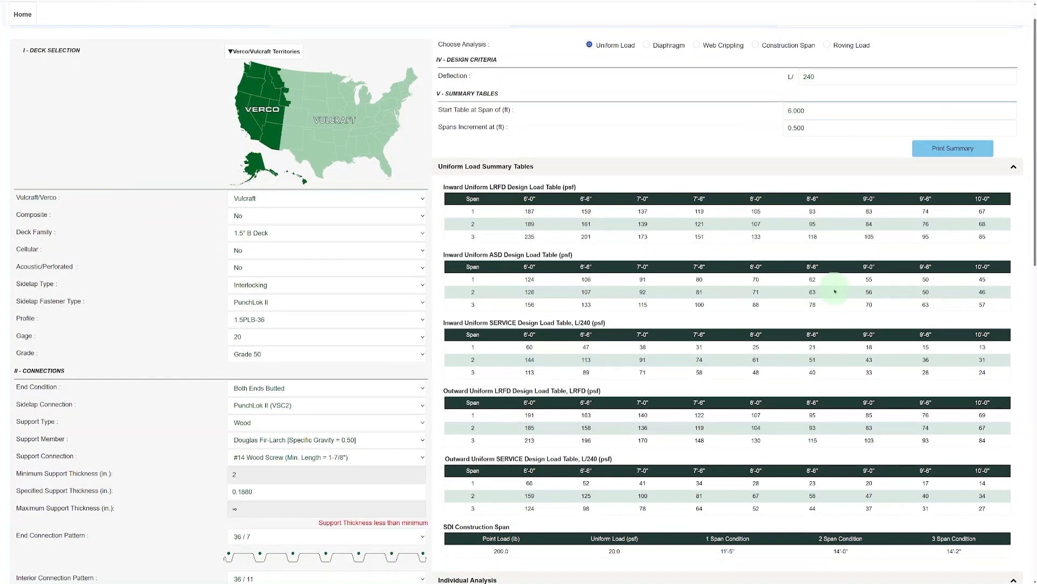
scroll(835, 292, "down", 2)
scroll(838, 290, "up", 2)
Collapse the Uniform Load Summary Tables section and leave the Individual Analysis section expanded.
left_click(1015, 168)
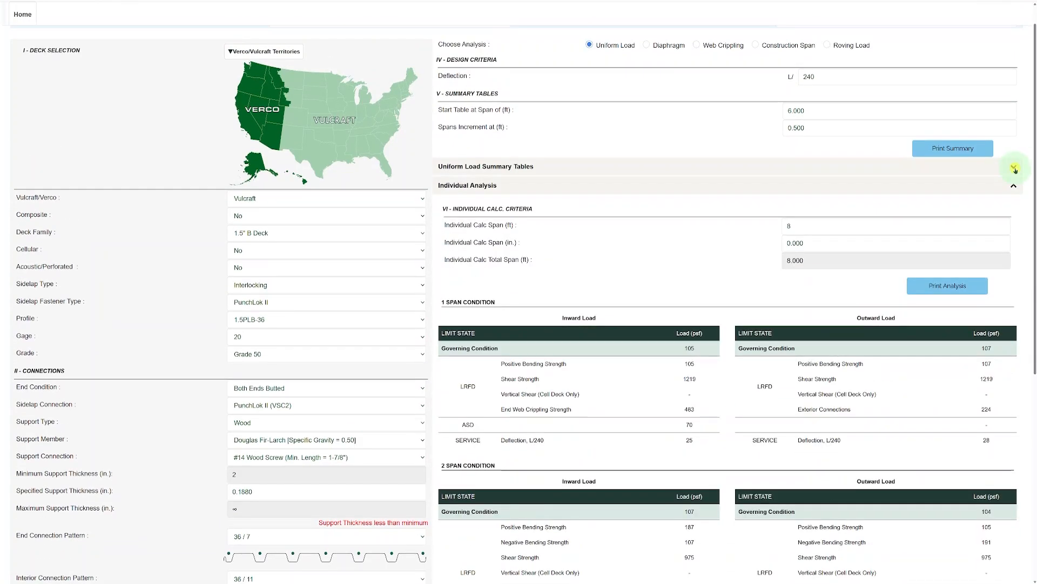
left_click(1013, 186)
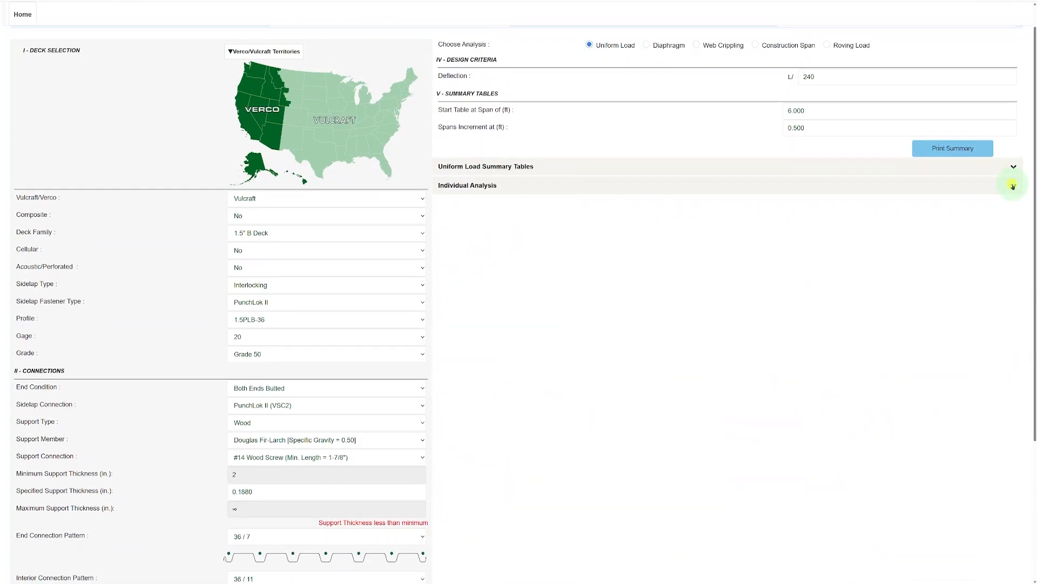
left_click(1012, 187)
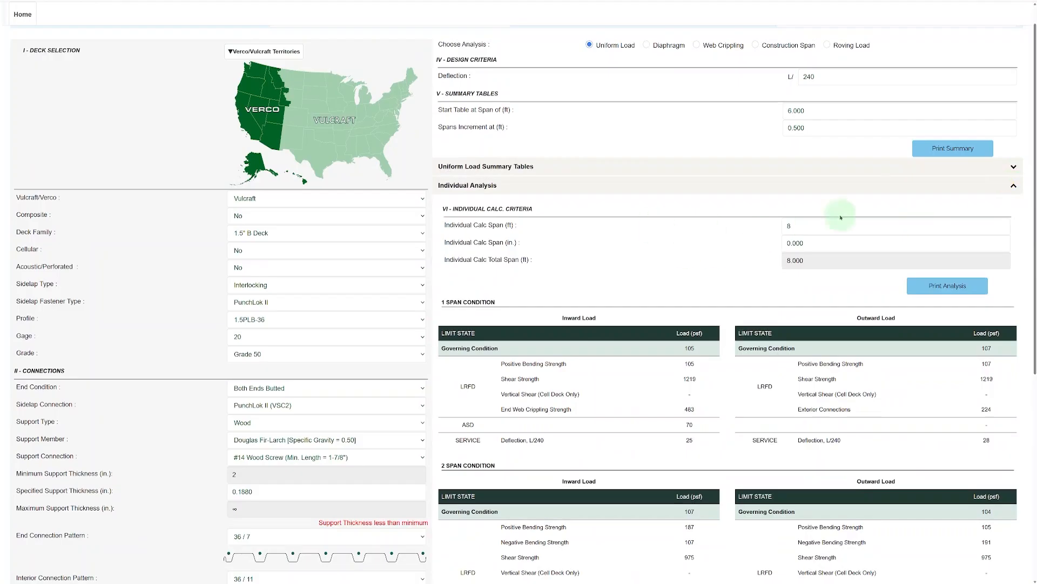
Examine the individual calculation span entries and the inward and outward limit states for the 1, 2 and 3 span conditions.
scroll(719, 270, "down", 1)
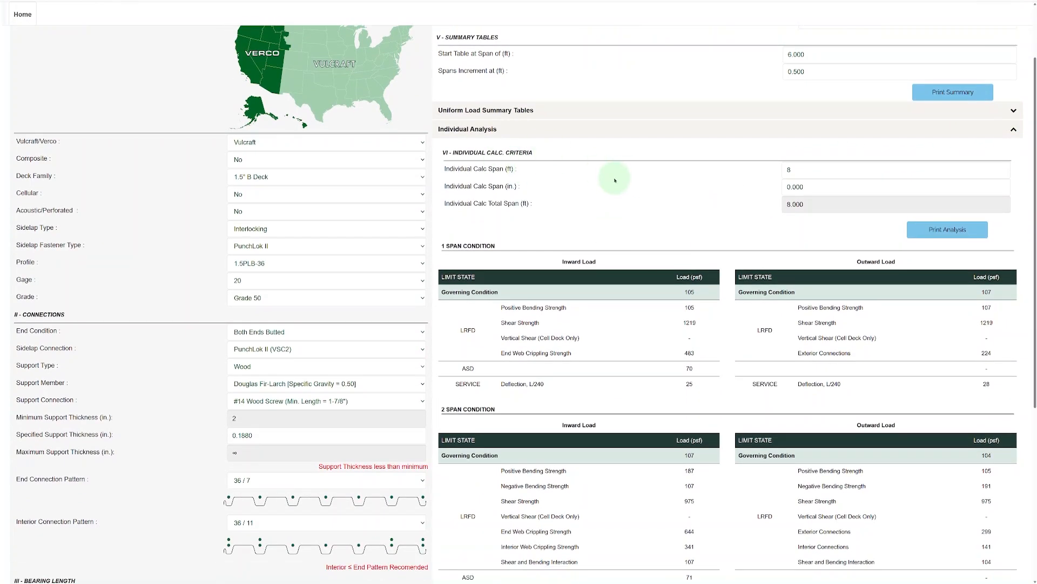
scroll(615, 180, "down", 1)
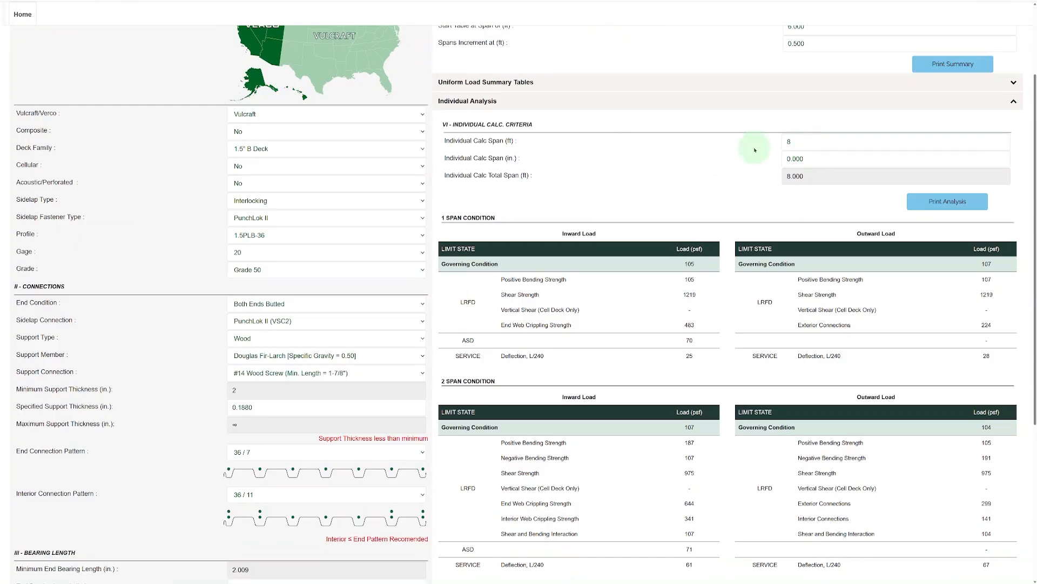
left_click(799, 141)
left_click(813, 159)
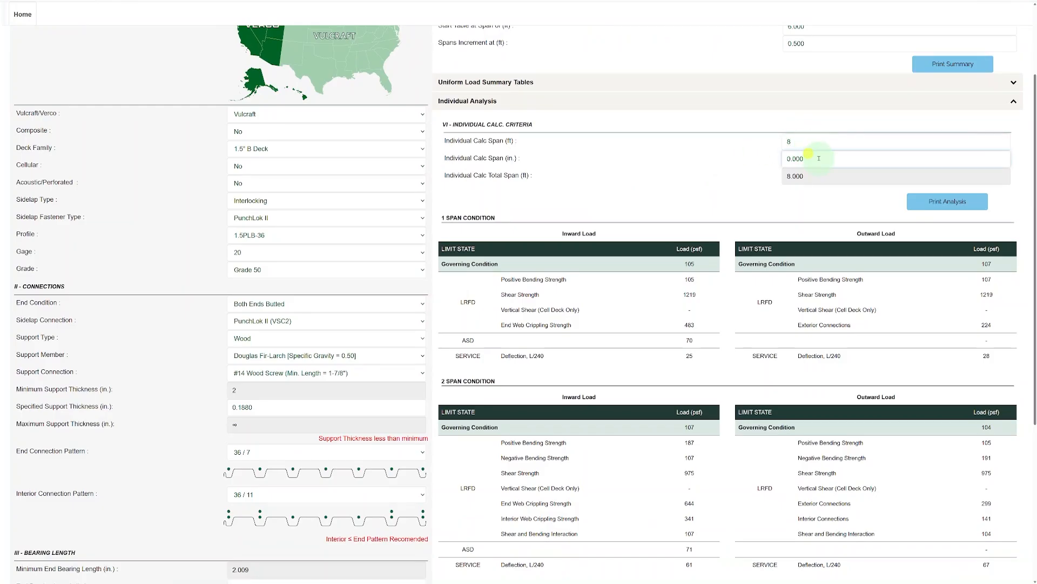
scroll(712, 227, "down", 2)
scroll(627, 211, "down", 1)
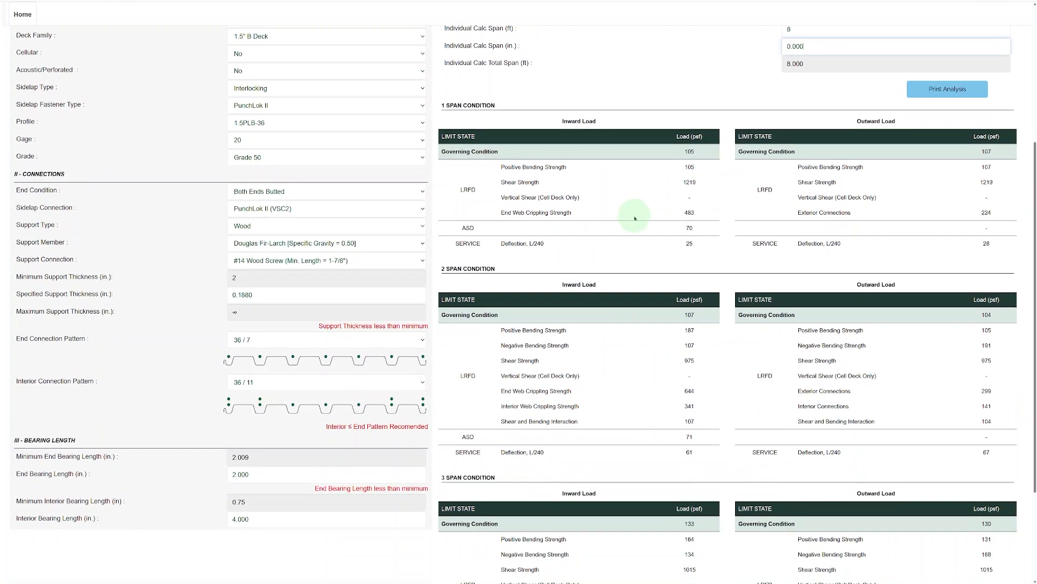
scroll(655, 225, "down", 2)
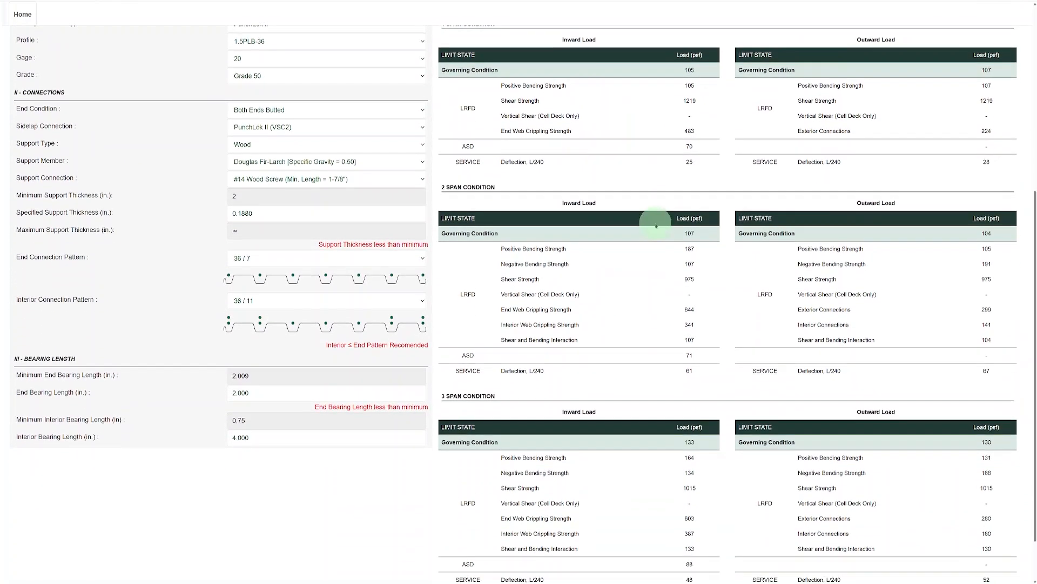
scroll(572, 303, "up", 6)
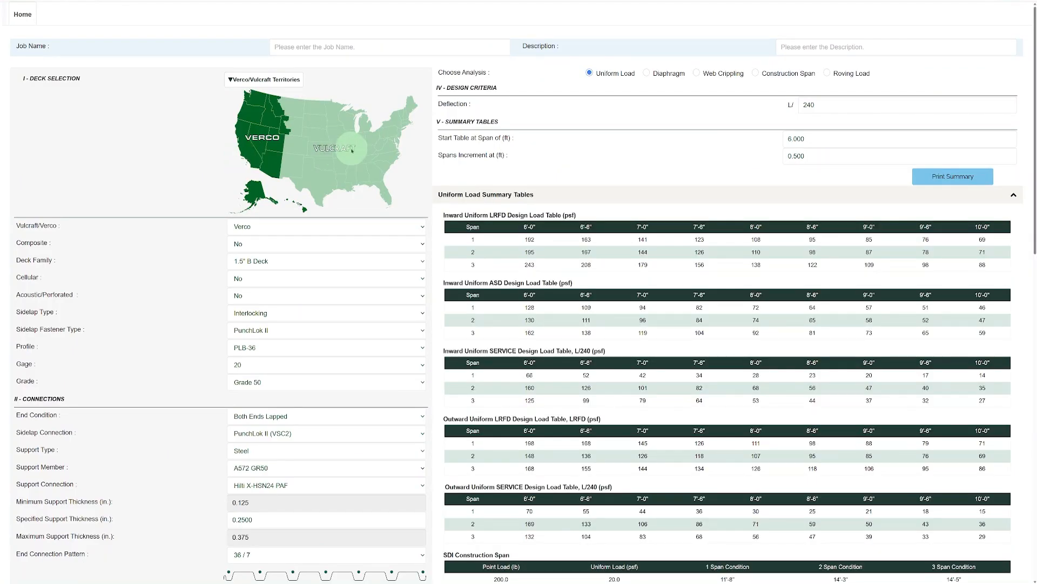
Choose Vulcraft as the manufacturer and check the deck families offered with Composite set to No.
left_click(308, 226)
left_click(265, 260)
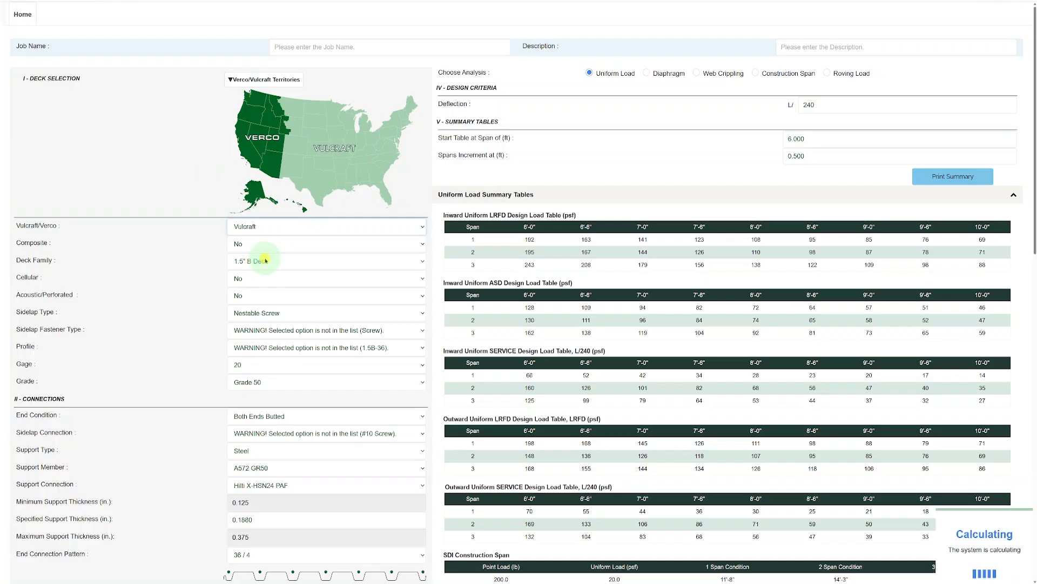
left_click(276, 247)
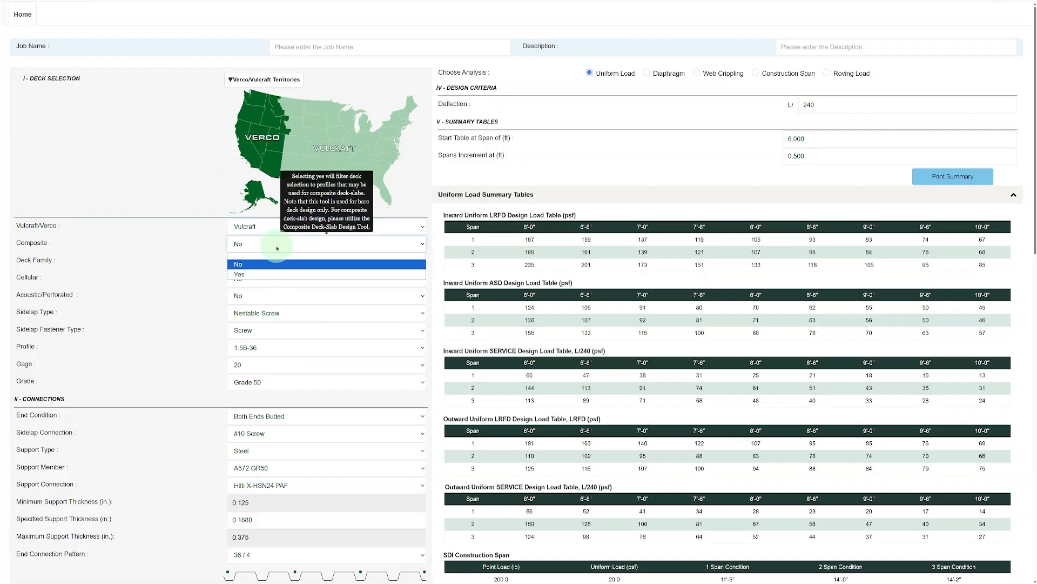
left_click(276, 264)
left_click(274, 262)
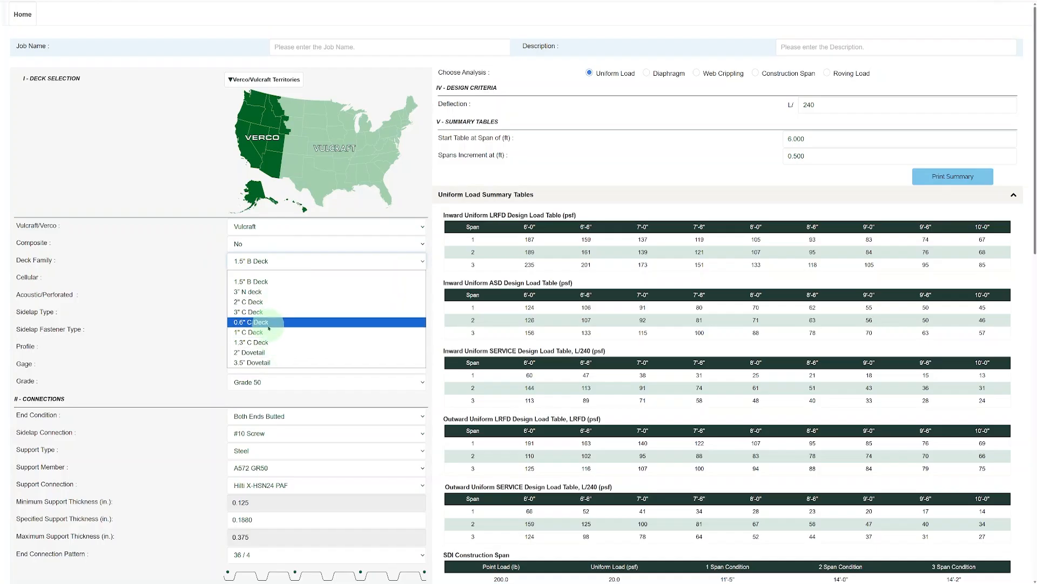
left_click(273, 263)
Set Composite to Yes and check the deck families offered for composite decks.
left_click(284, 246)
left_click(261, 272)
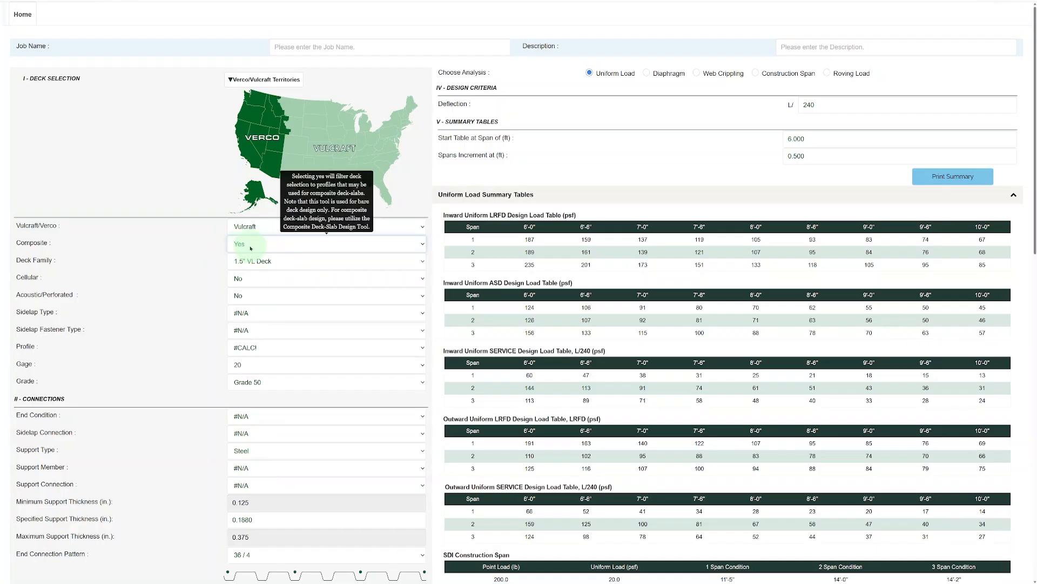
left_click(270, 262)
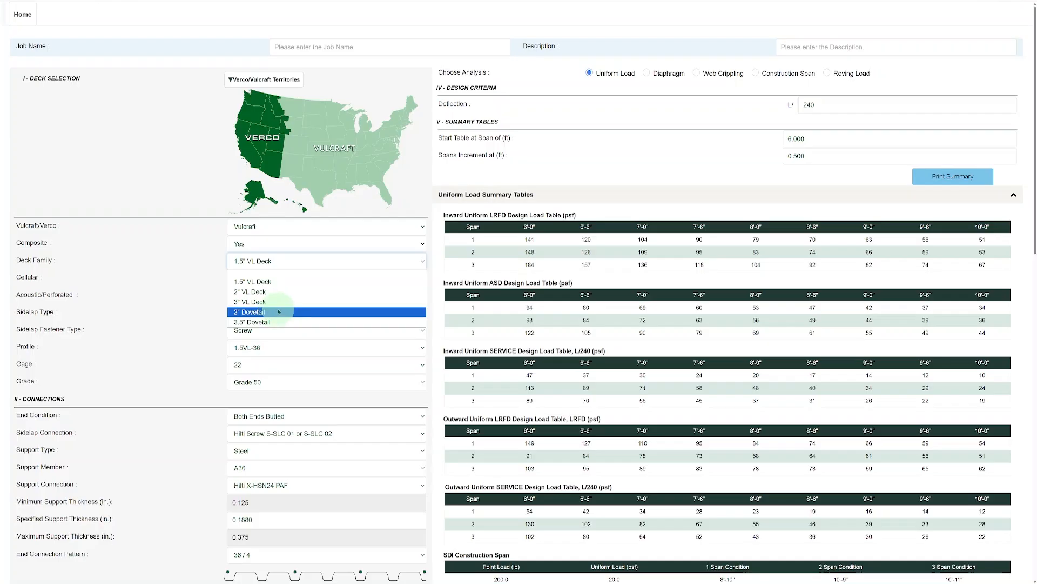
Set Composite back to No and choose 1.5" B Deck as the deck family.
left_click(286, 244)
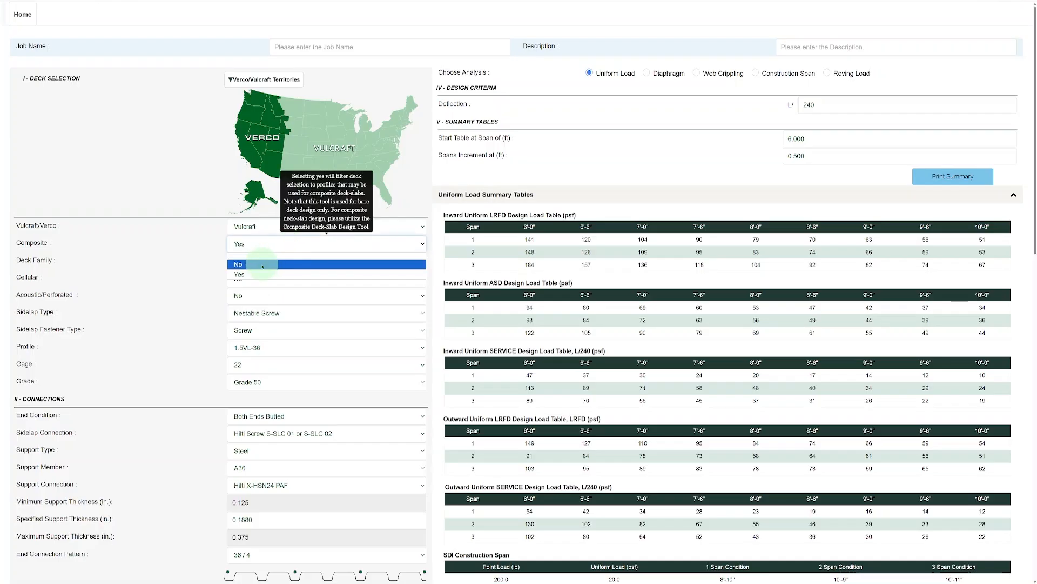
left_click(265, 263)
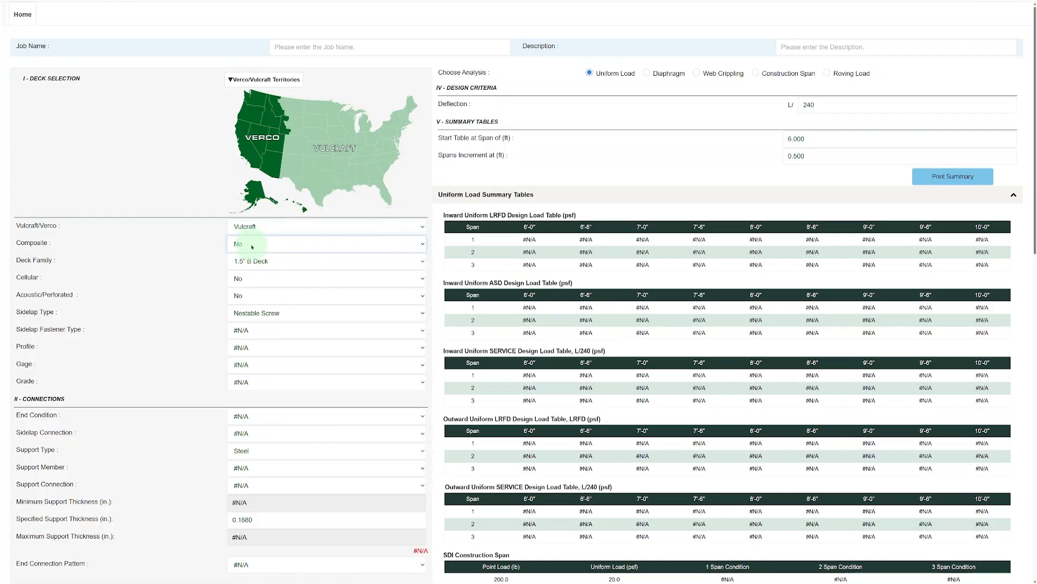
left_click(272, 261)
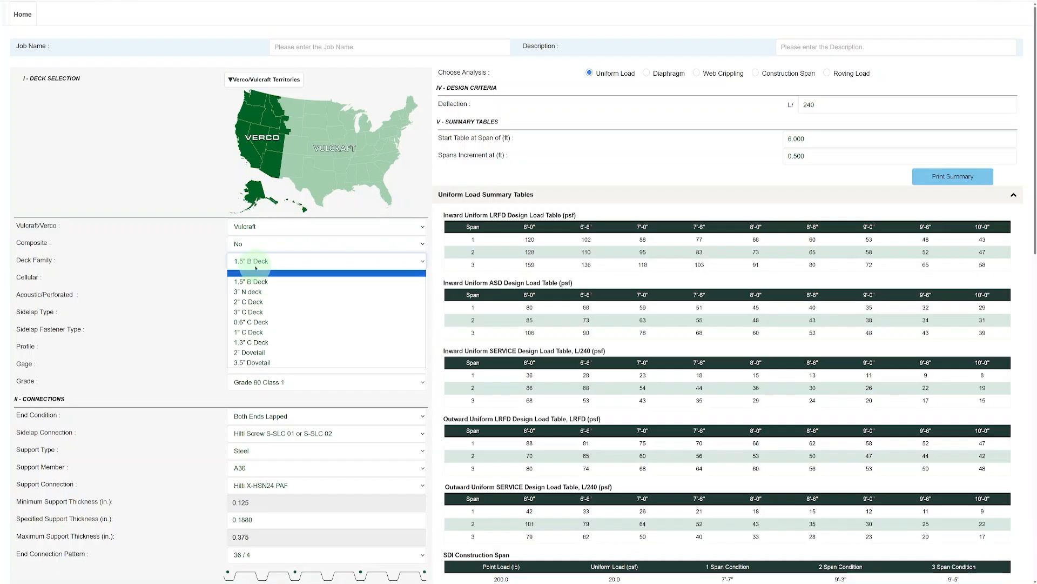
left_click(270, 281)
Set Cellular and Acoustic/Perforated to Yes and check the profiles available for that deck.
left_click(262, 279)
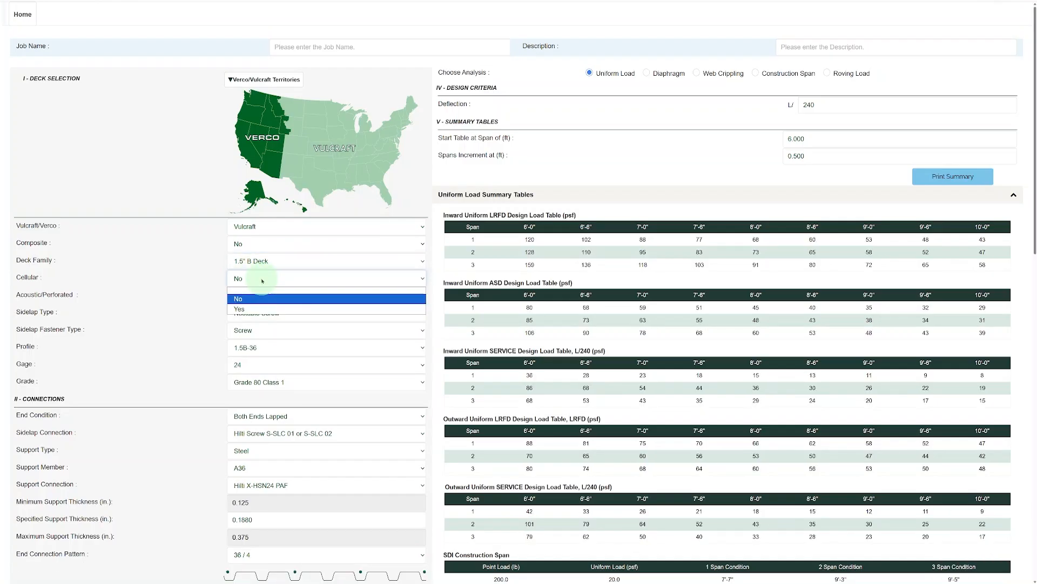
left_click(258, 308)
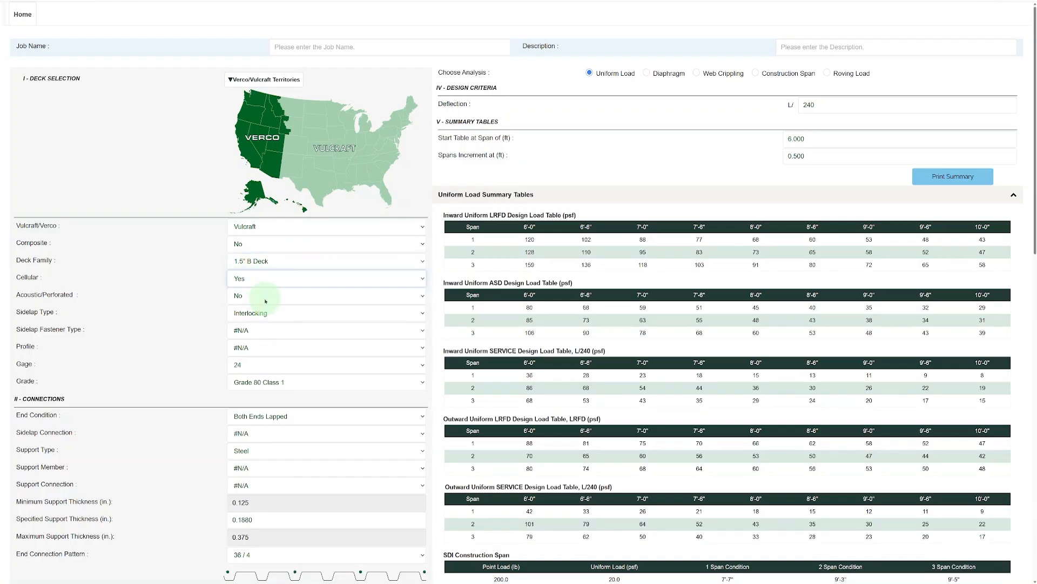
left_click(265, 298)
left_click(267, 326)
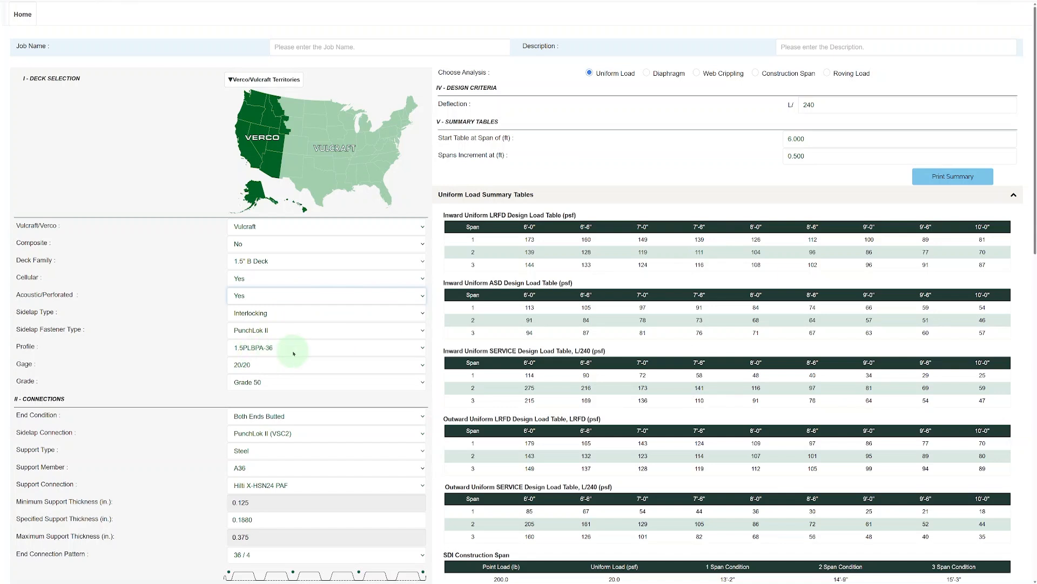
left_click(265, 352)
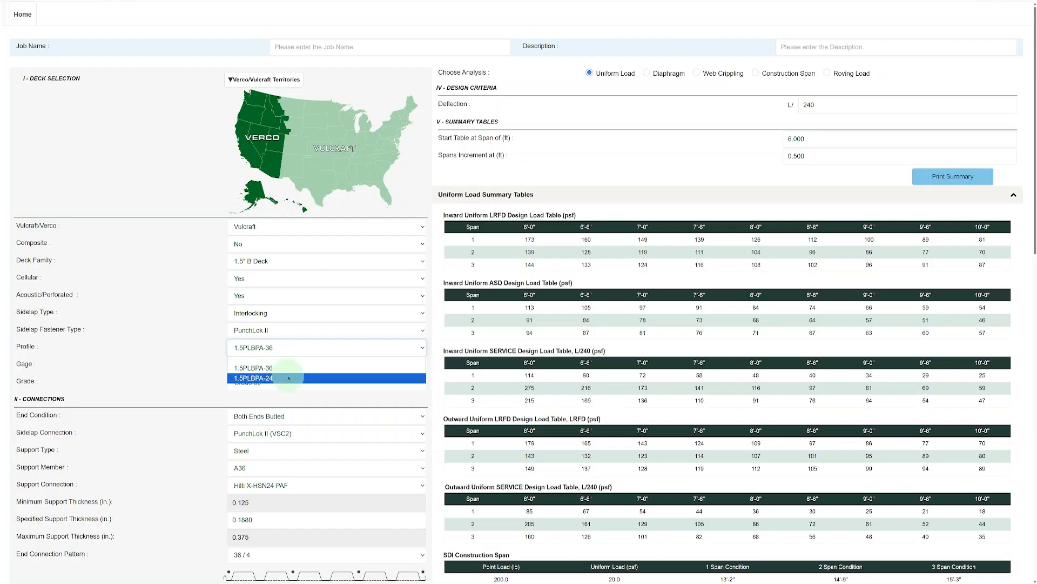
Set both Cellular and Acoustic/Perforated back to No for the 1.5" B Deck.
left_click(254, 280)
left_click(246, 301)
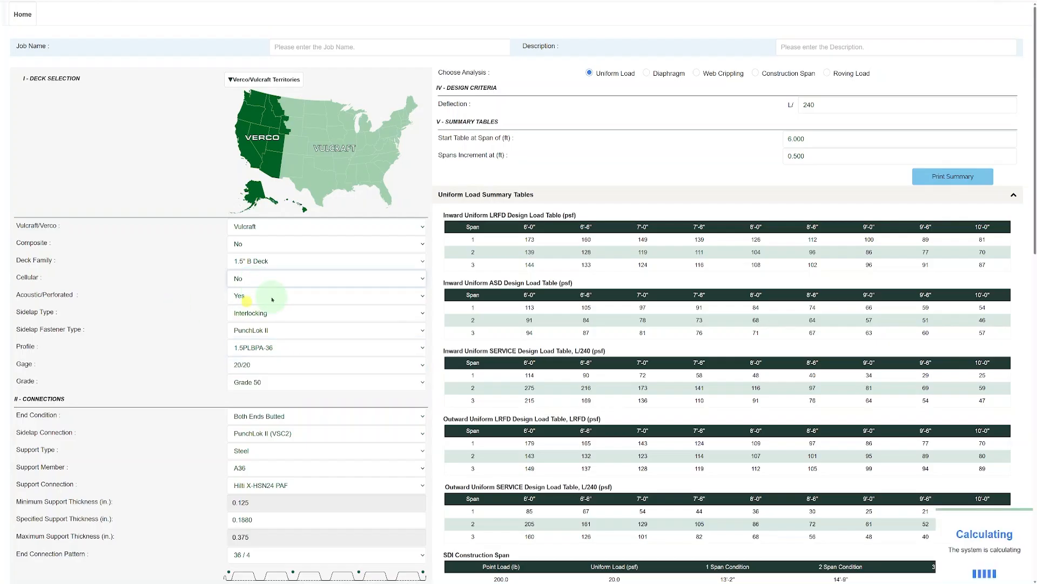
left_click(273, 297)
left_click(258, 319)
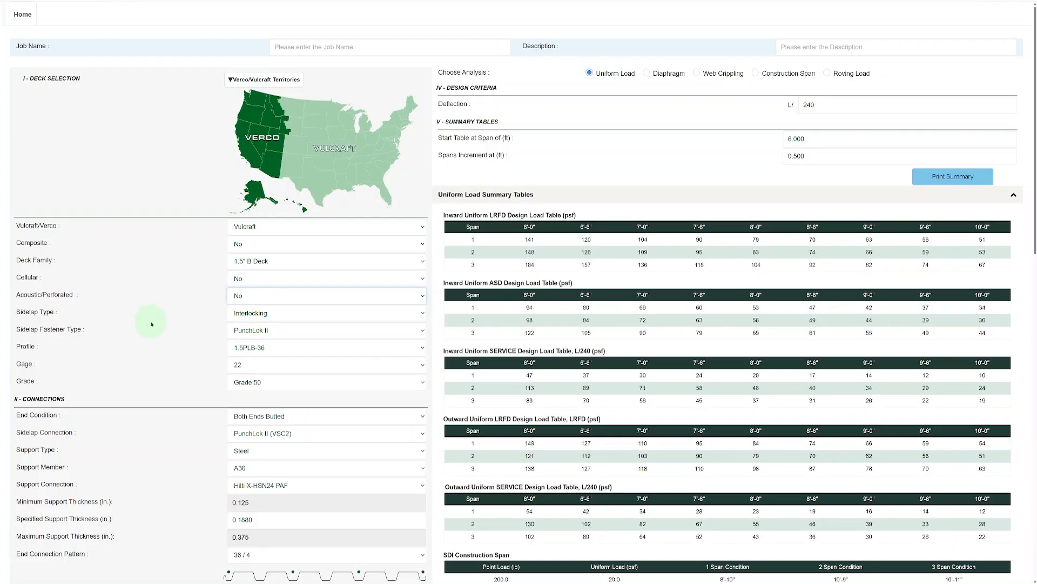
Set the sidelap type to Nestable Screw with Screw as the sidelap fastener type.
left_click(265, 313)
left_click(265, 328)
left_click(281, 330)
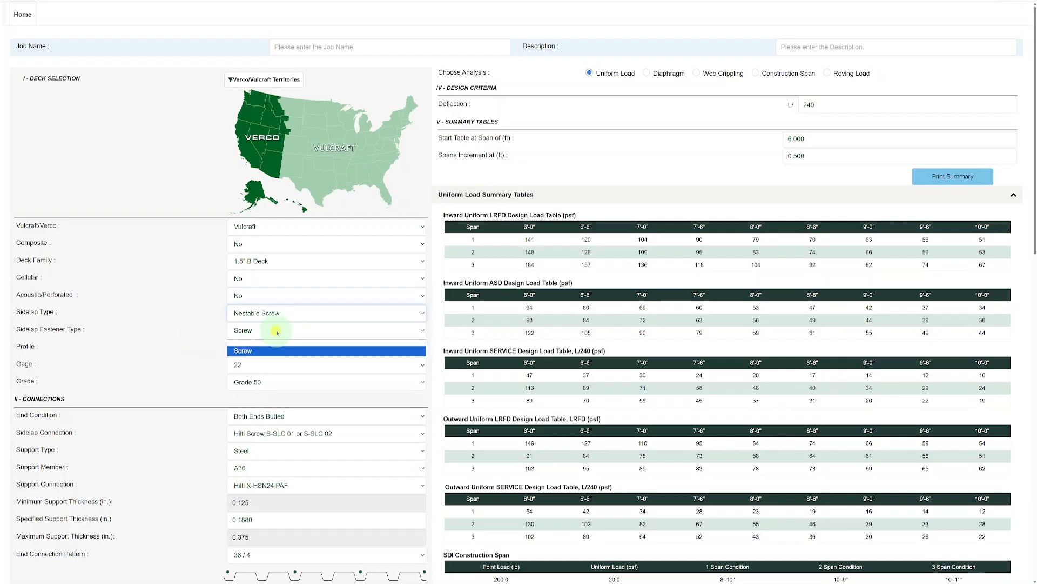
left_click(263, 351)
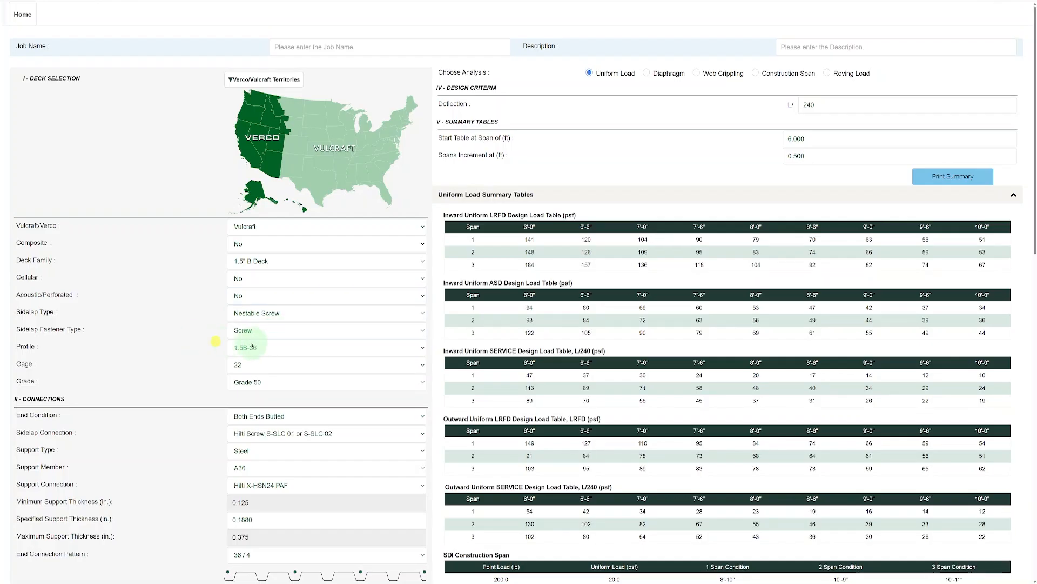
Set the deck gage to 20 and check the steel grades available for it.
left_click(251, 370)
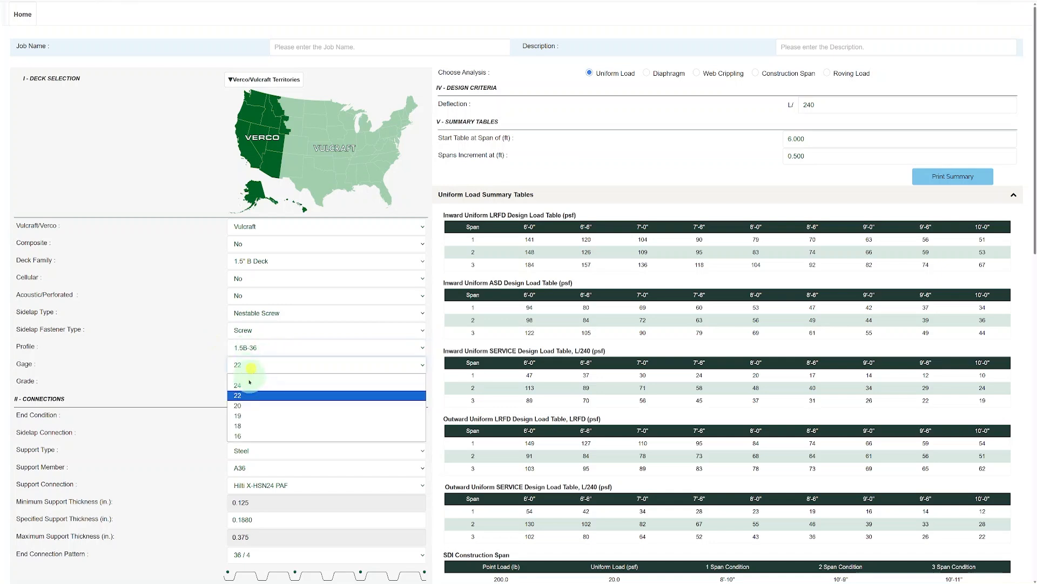
left_click(238, 405)
scroll(196, 366, "down", 1)
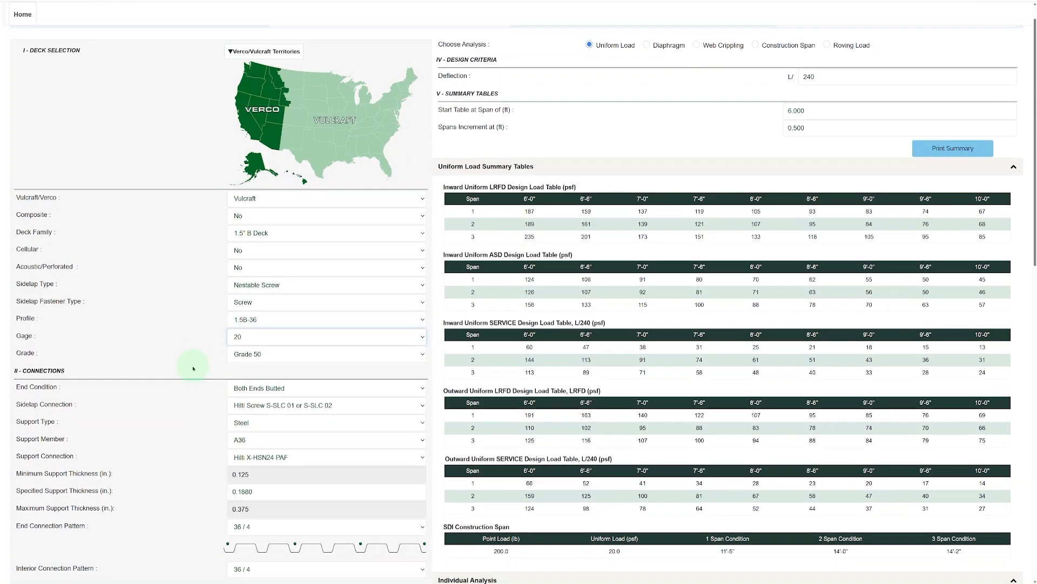
scroll(193, 368, "down", 1)
left_click(265, 327)
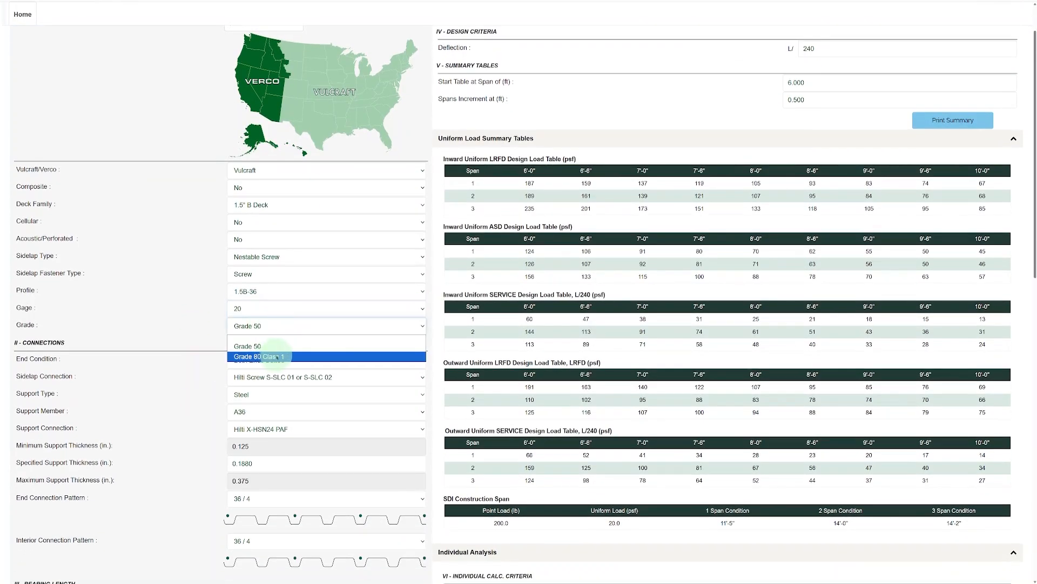
left_click(201, 345)
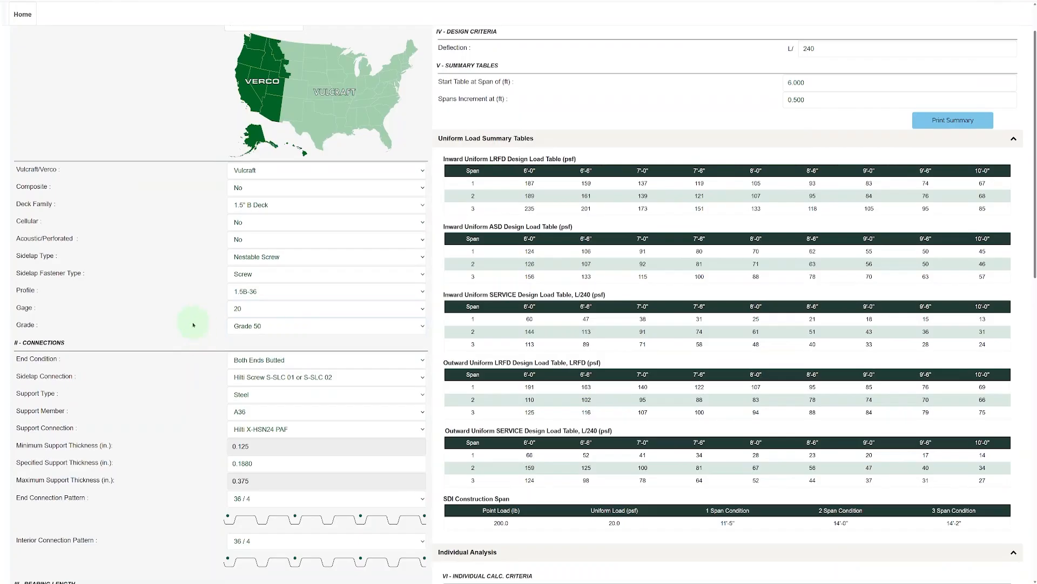
Check the end condition options available in the connections section, leaving Both Ends Butted selected.
scroll(193, 325, "down", 3)
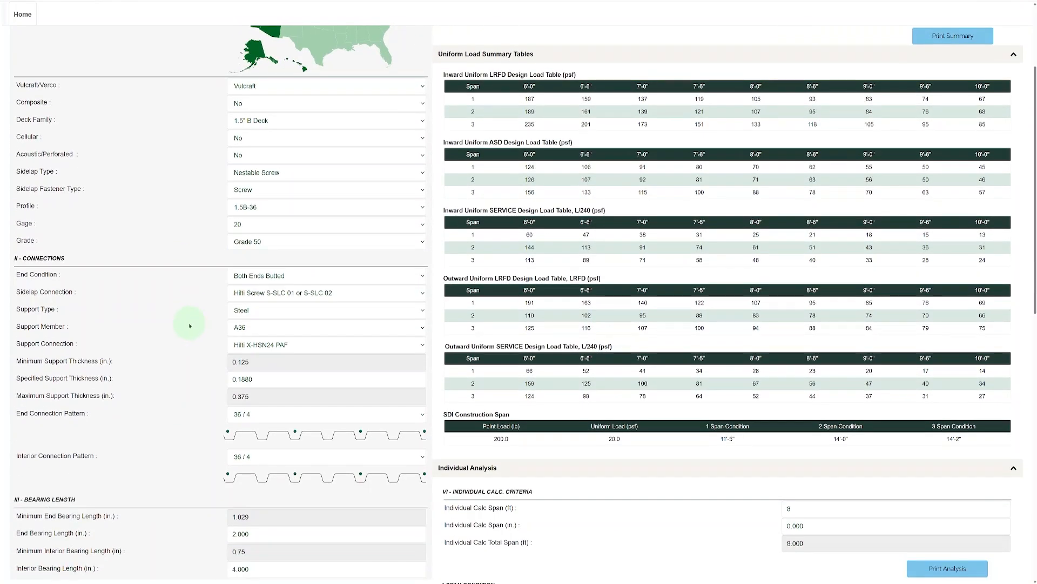
scroll(190, 325, "down", 1)
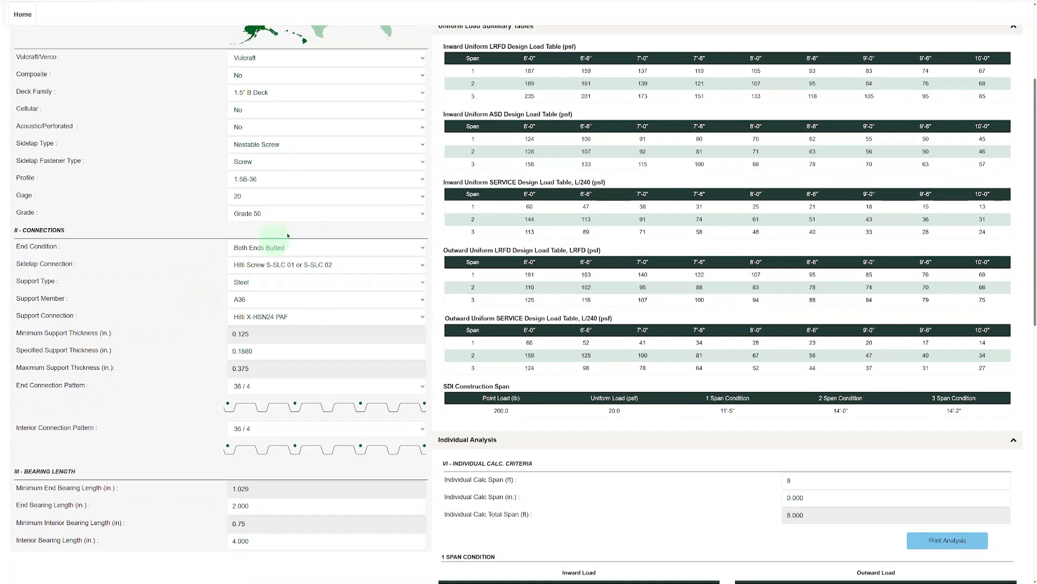
left_click(301, 246)
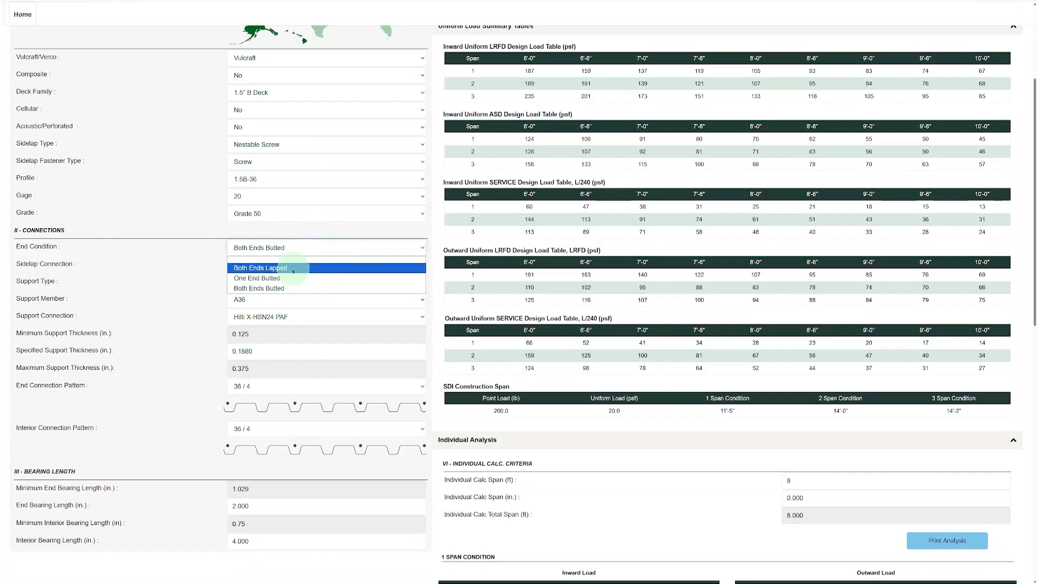
left_click(209, 274)
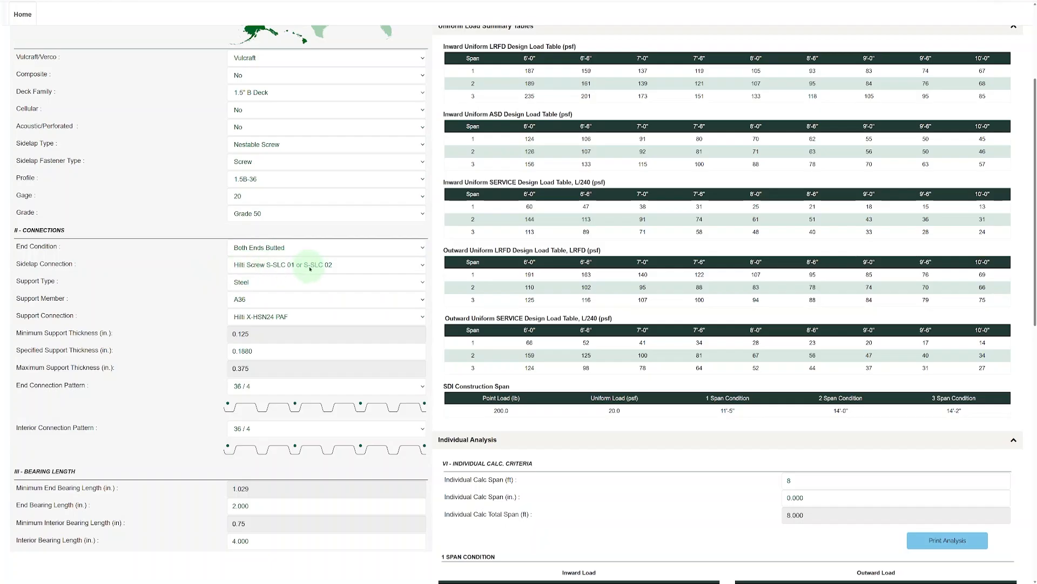
Set the support type to Wood and review the available wood support members and screw support connections.
left_click(269, 285)
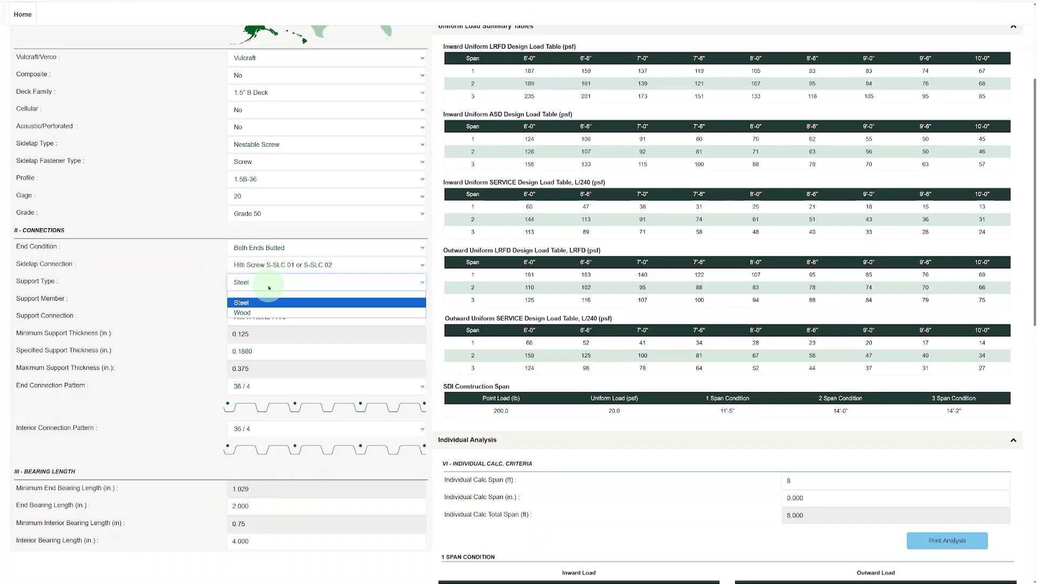
left_click(279, 313)
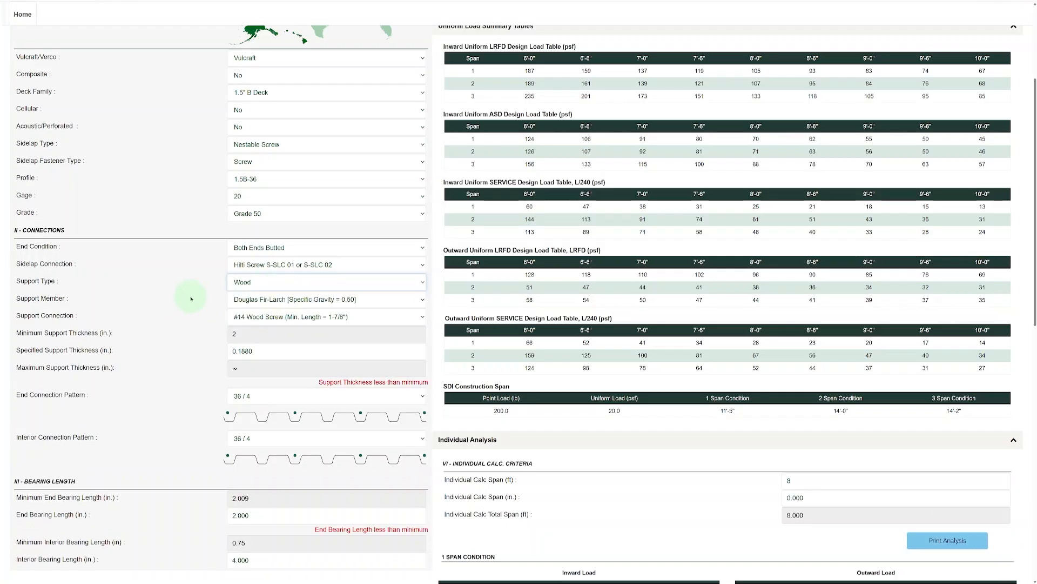
left_click(267, 301)
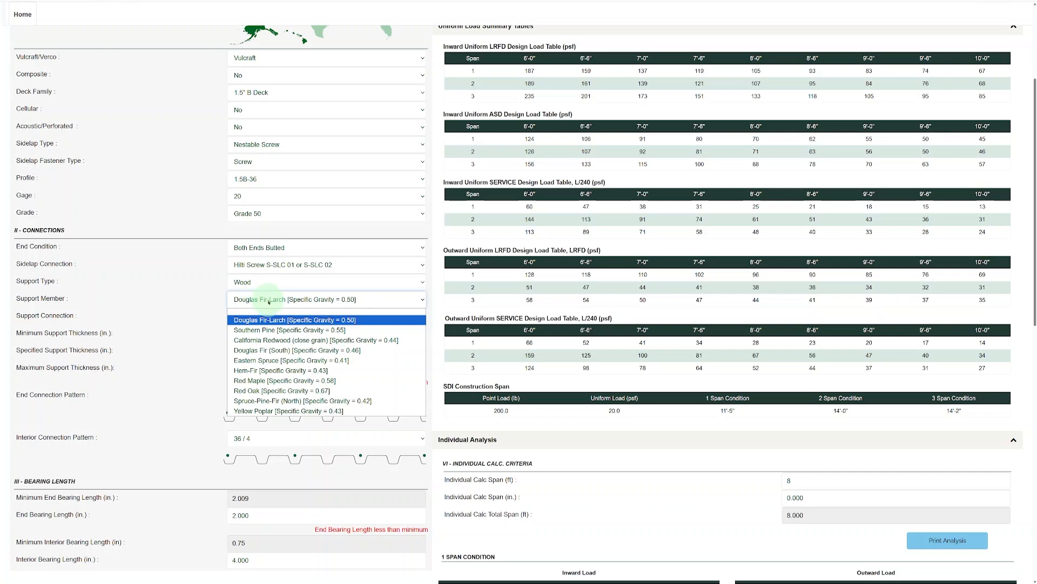
left_click(205, 302)
left_click(259, 317)
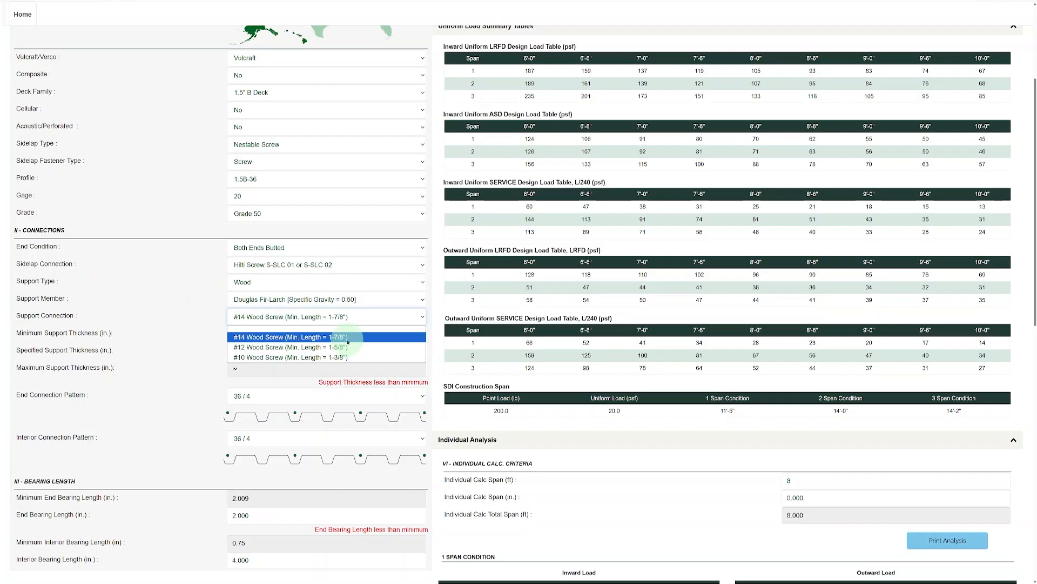
left_click(183, 331)
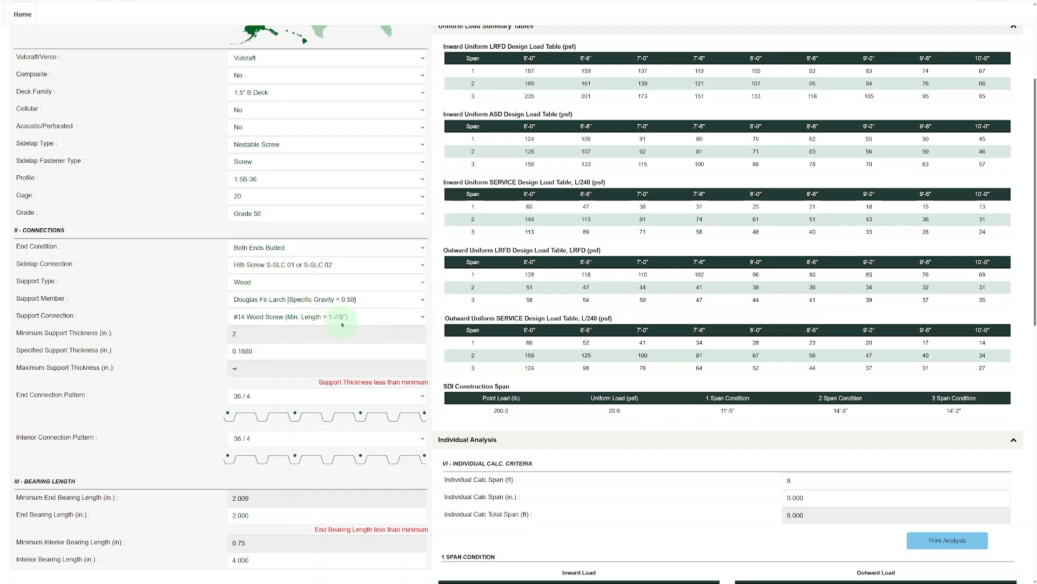
Set the specified support thickness to 2 in.
scroll(146, 335, "down", 1)
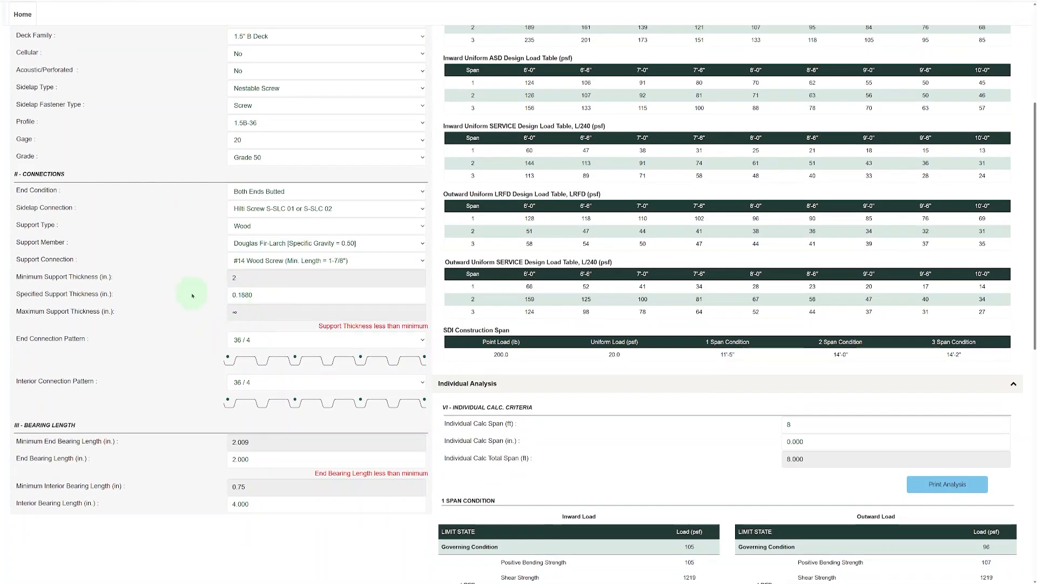
left_click_drag(281, 296, 198, 295)
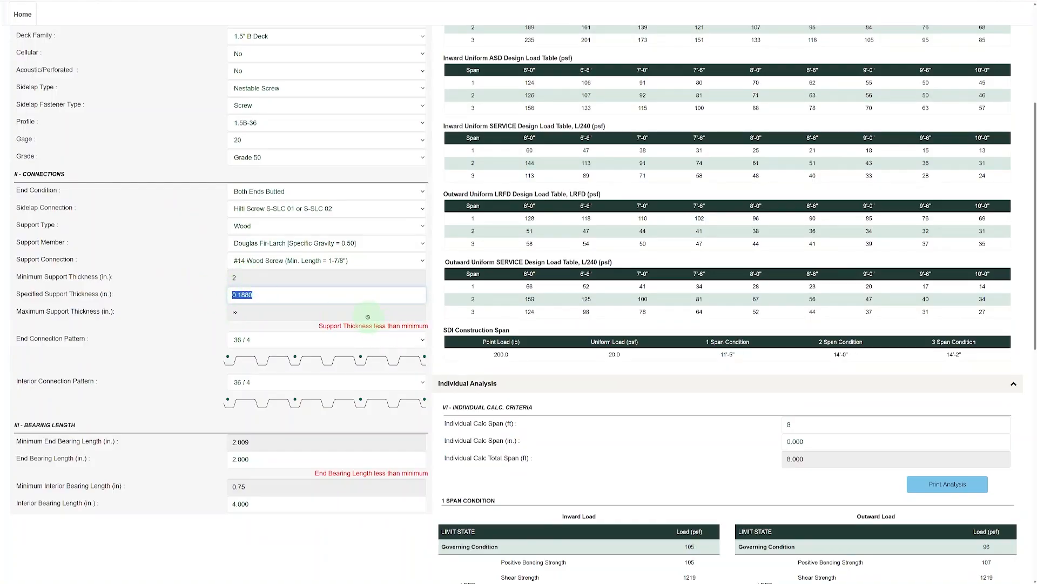
type("2")
key("Tab")
scroll(194, 343, "down", 1)
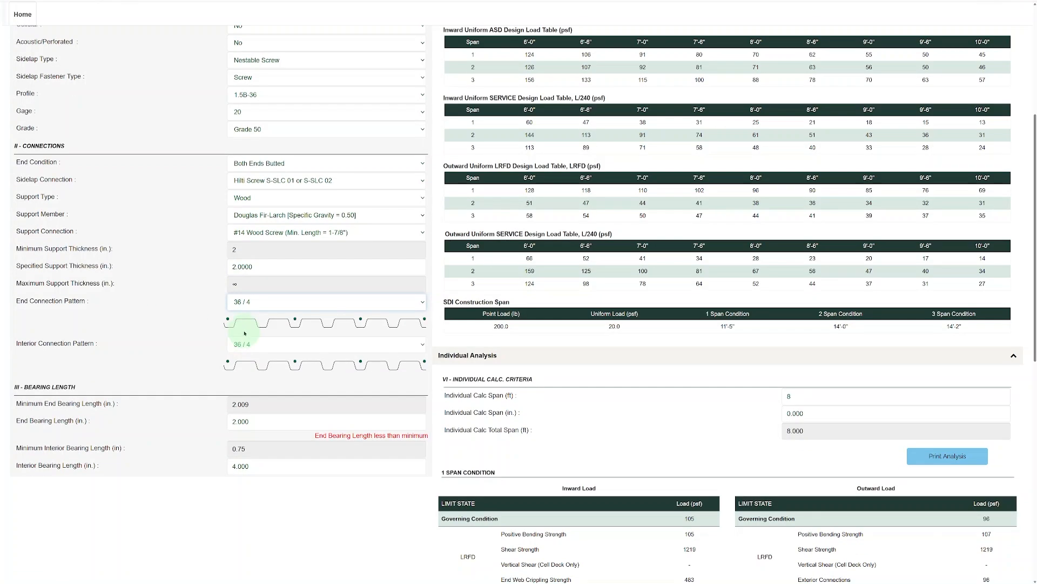
Set the end bearing length to 2.1 in.
scroll(268, 308, "down", 1)
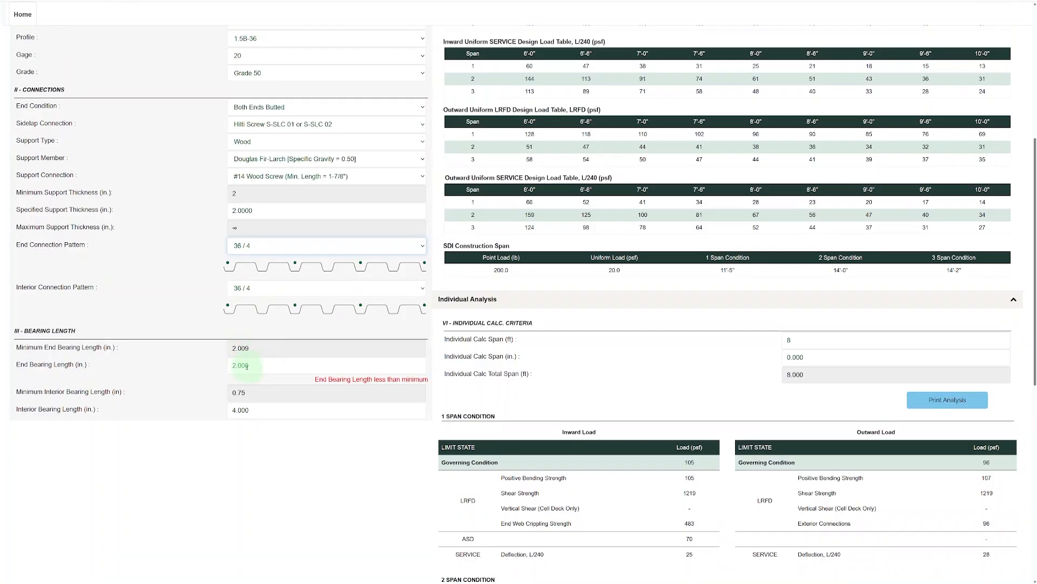
left_click_drag(254, 366, 224, 369)
type("2.1")
left_click(180, 367)
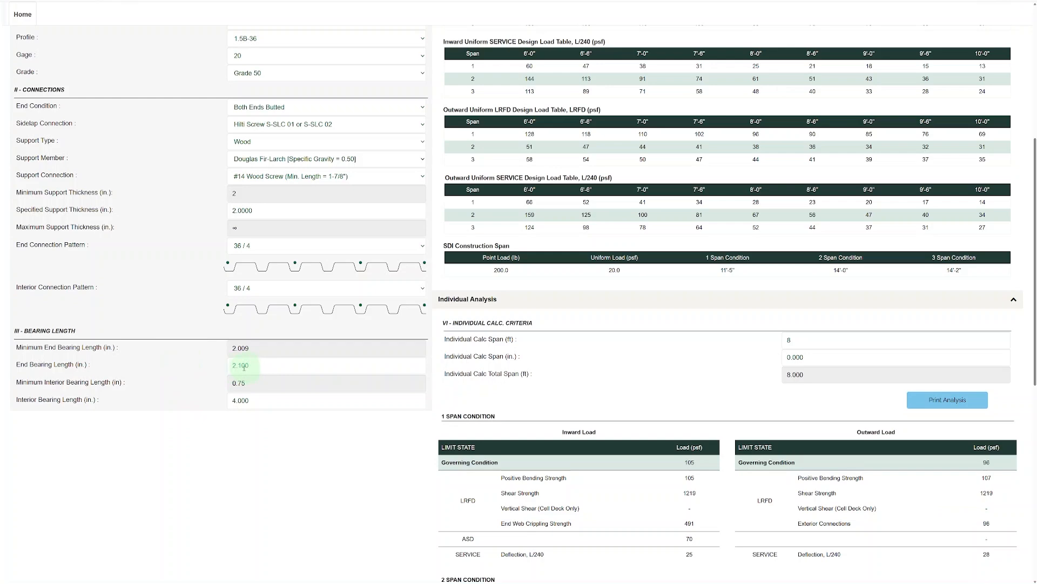
Try a deflection limit of L/180 in the design criteria and restore it to L/240.
scroll(456, 394, "up", 5)
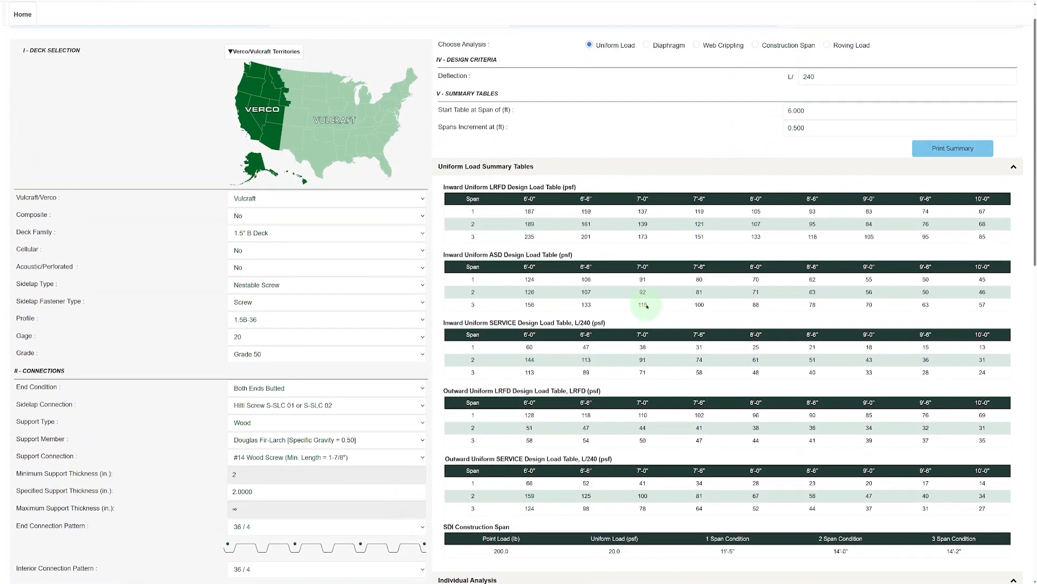
scroll(599, 174, "up", 1)
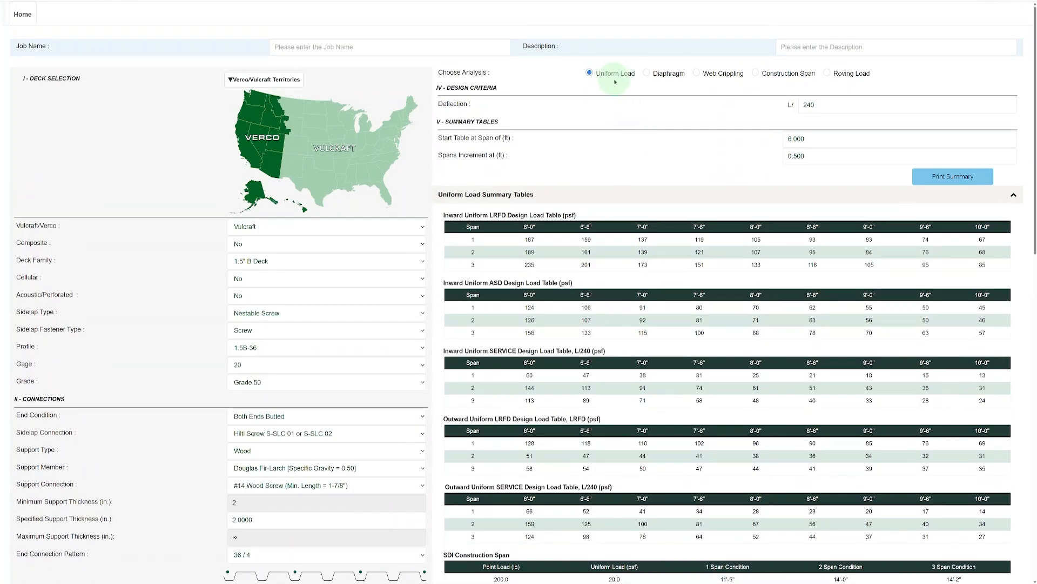
left_click_drag(816, 104, 792, 103)
type("180")
key("Tab")
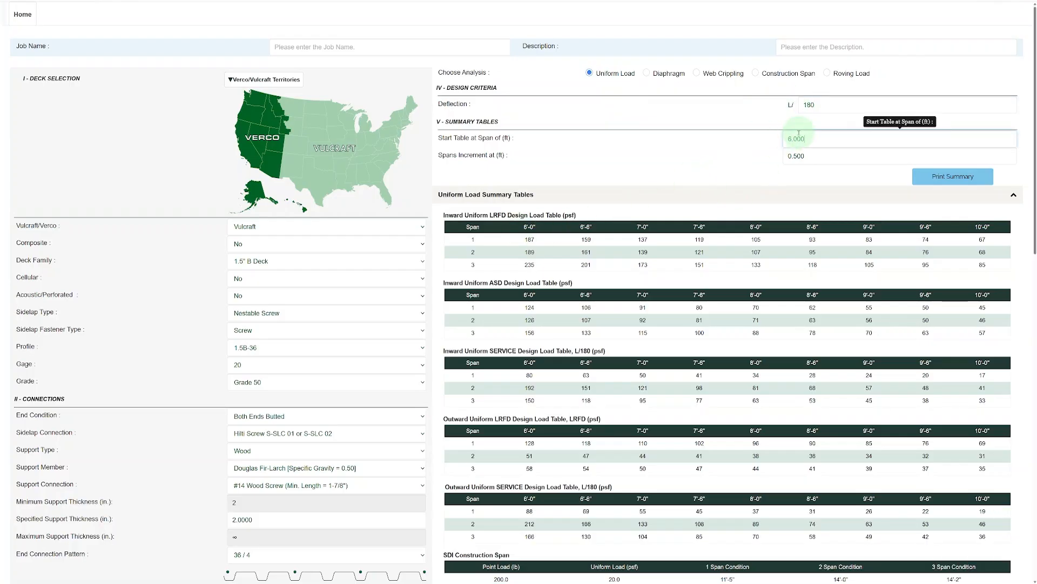
left_click(844, 109)
type("2")
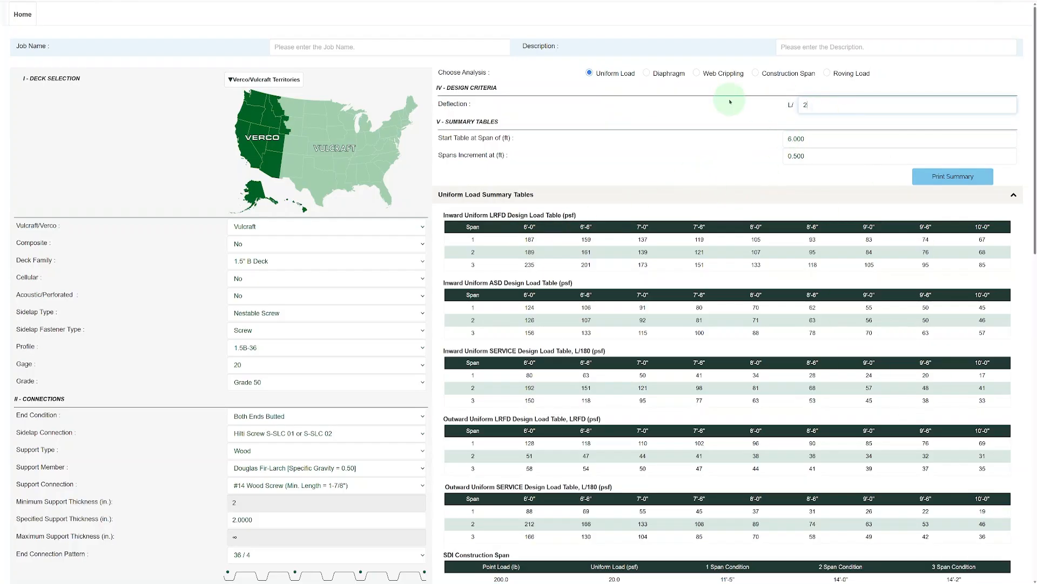
type("40")
key("Tab")
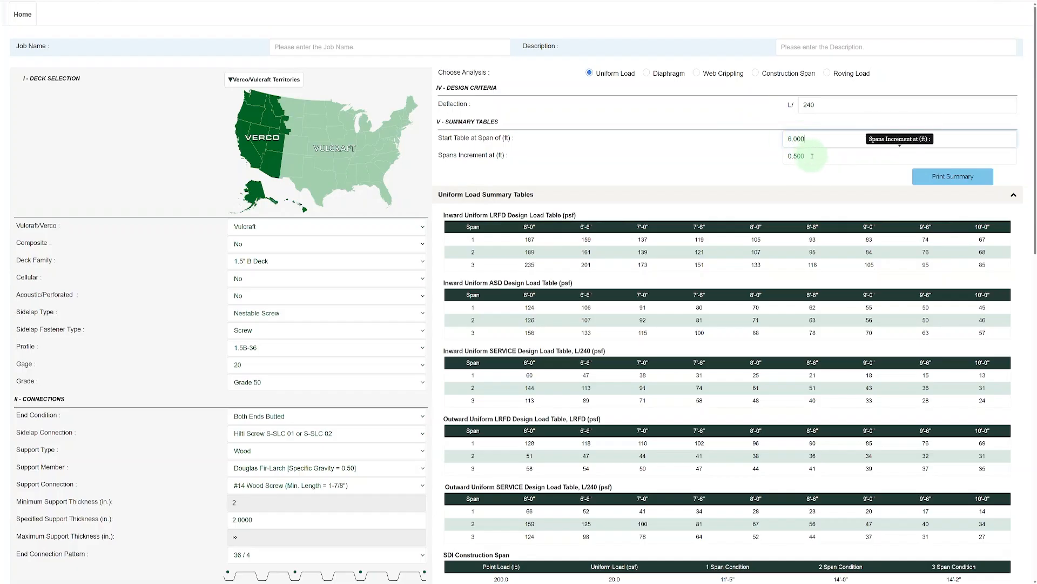
Set the summary tables' span increment to 0.25 ft and their starting span to 5.83 ft.
left_click(771, 157)
type("0.25")
key("Tab")
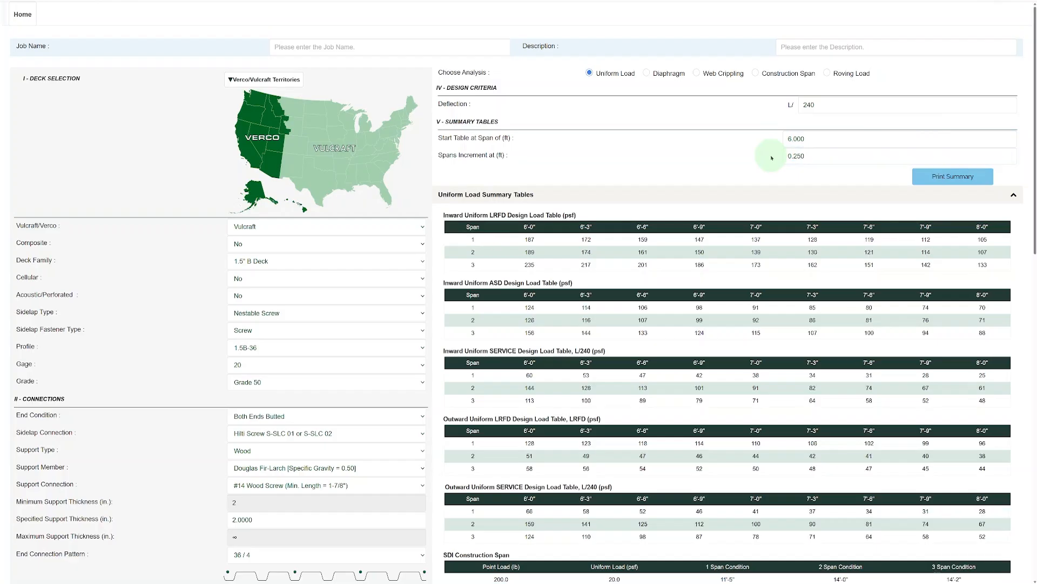
left_click(771, 137)
type("5.83")
key("Tab")
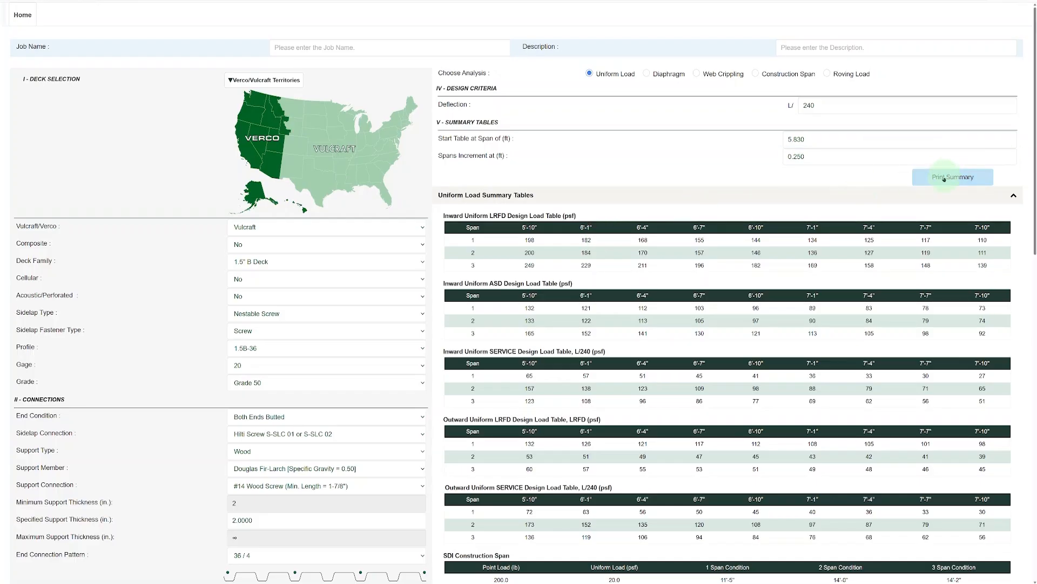
Enter "Job Name" as the job name and "Example Description" as the description.
left_click(449, 48)
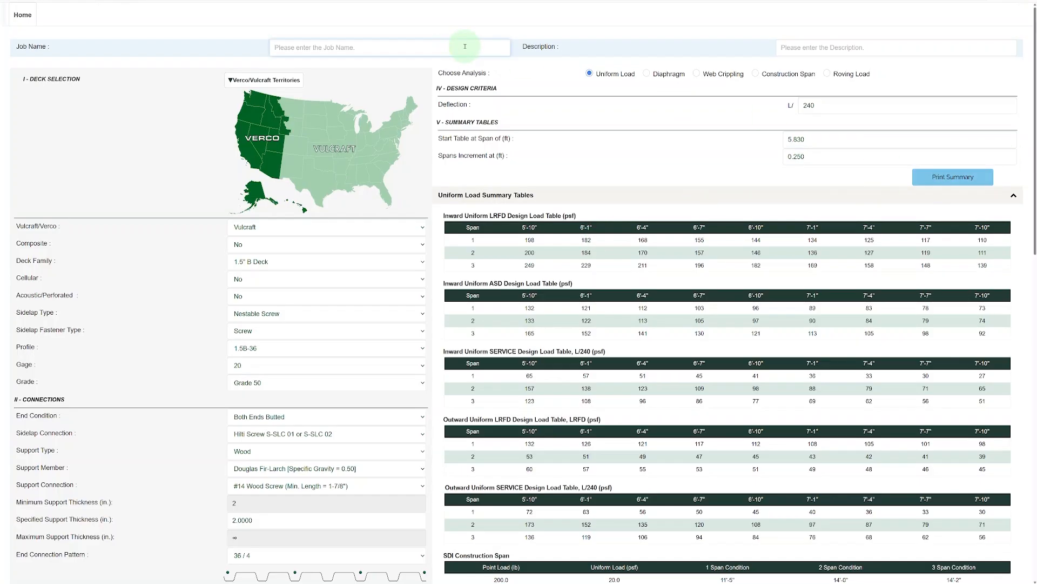
type("Job Name")
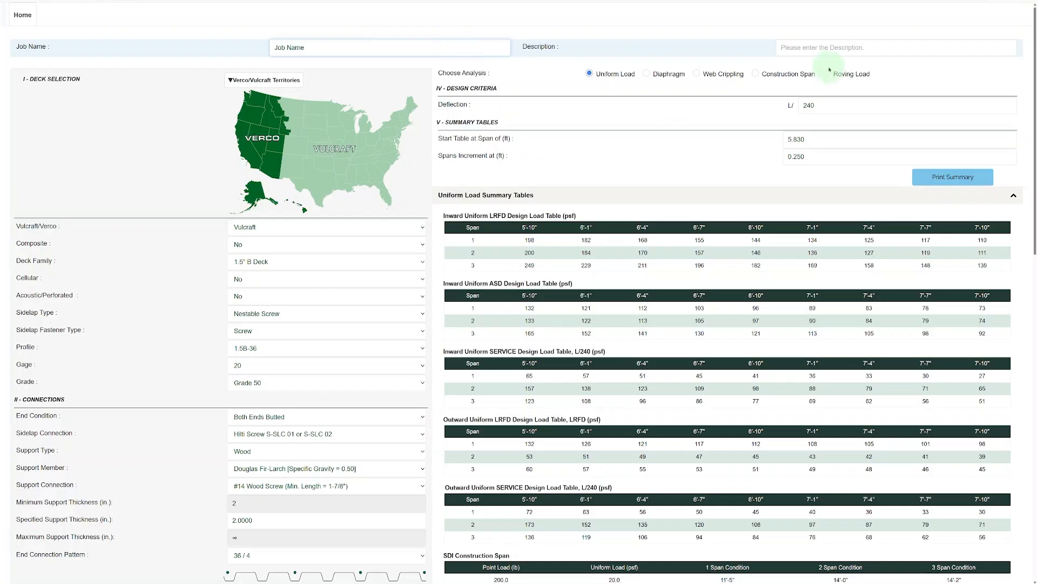
left_click(843, 51)
type("Example Description")
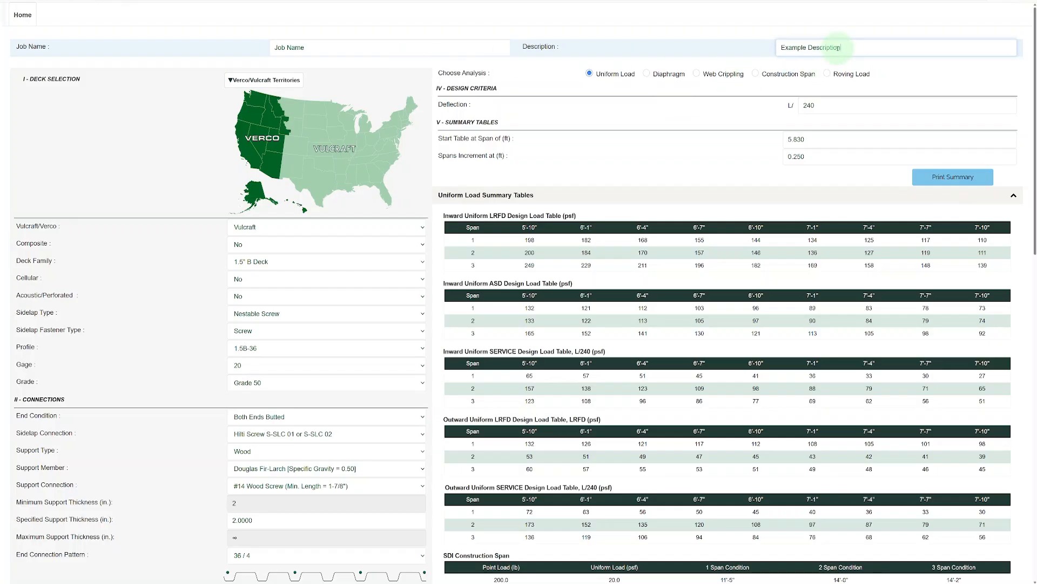
Print the uniform load summary and review both pages of the downloaded PDF report.
left_click(934, 178)
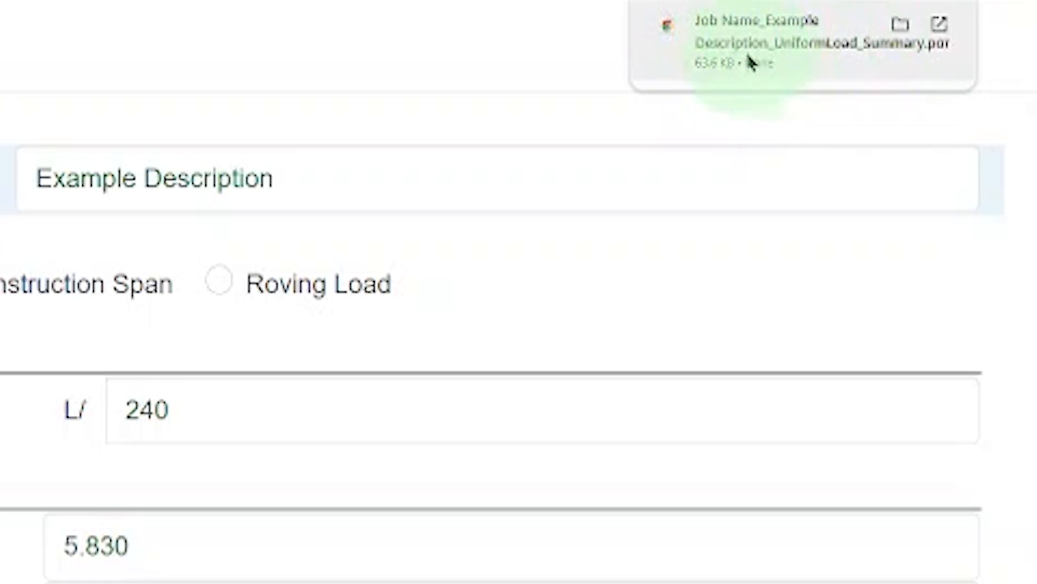
left_click(776, 41)
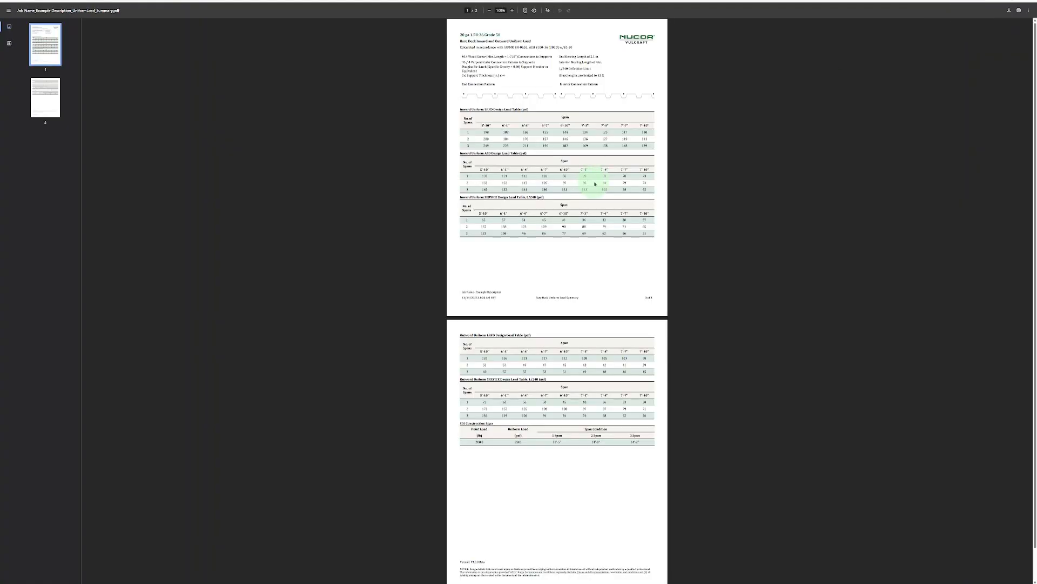
scroll(528, 194, "up", 5, "ctrl")
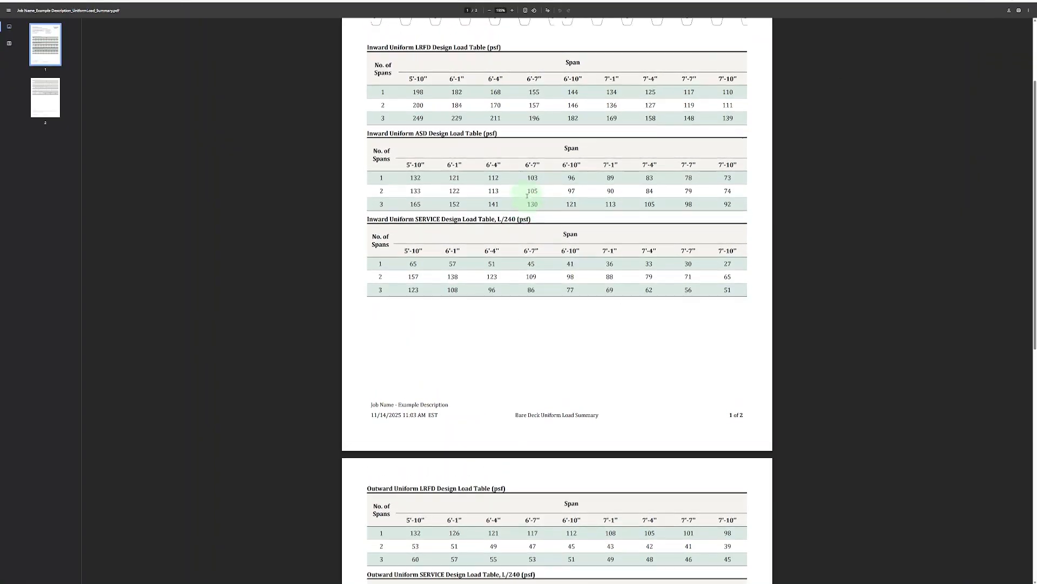
scroll(527, 196, "up", 3)
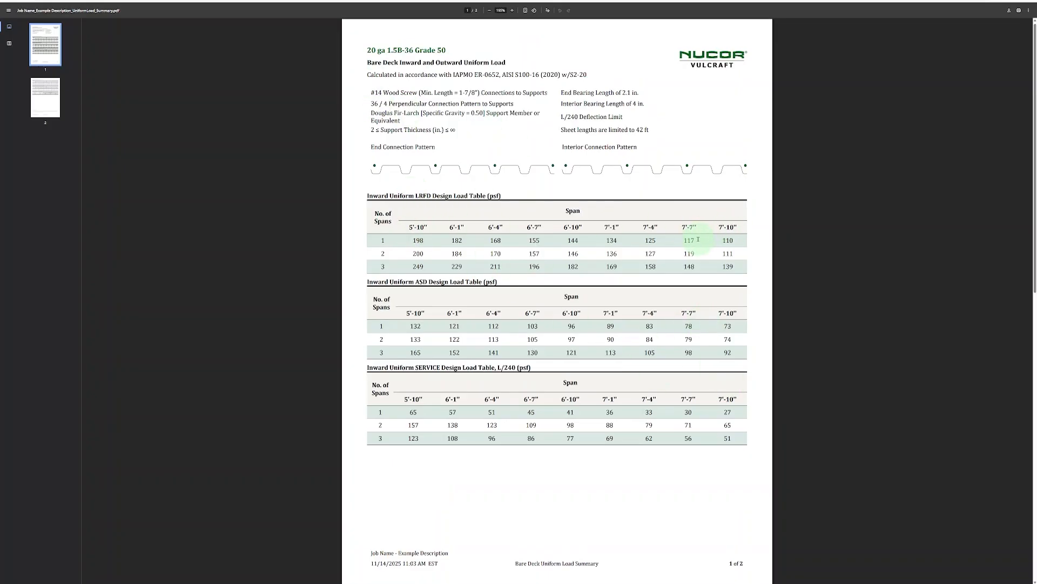
scroll(698, 239, "down", 3)
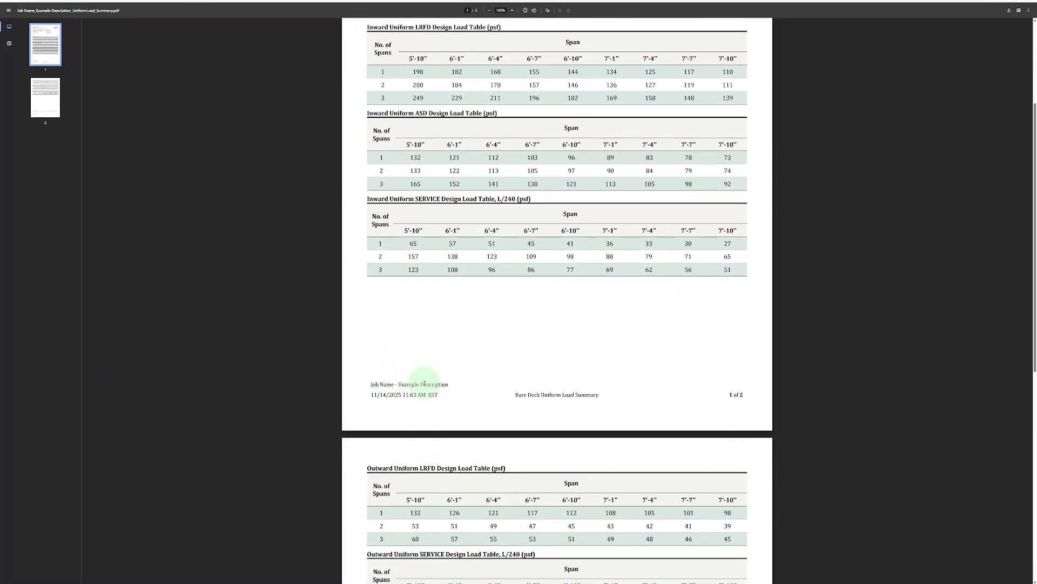
scroll(425, 384, "down", 4)
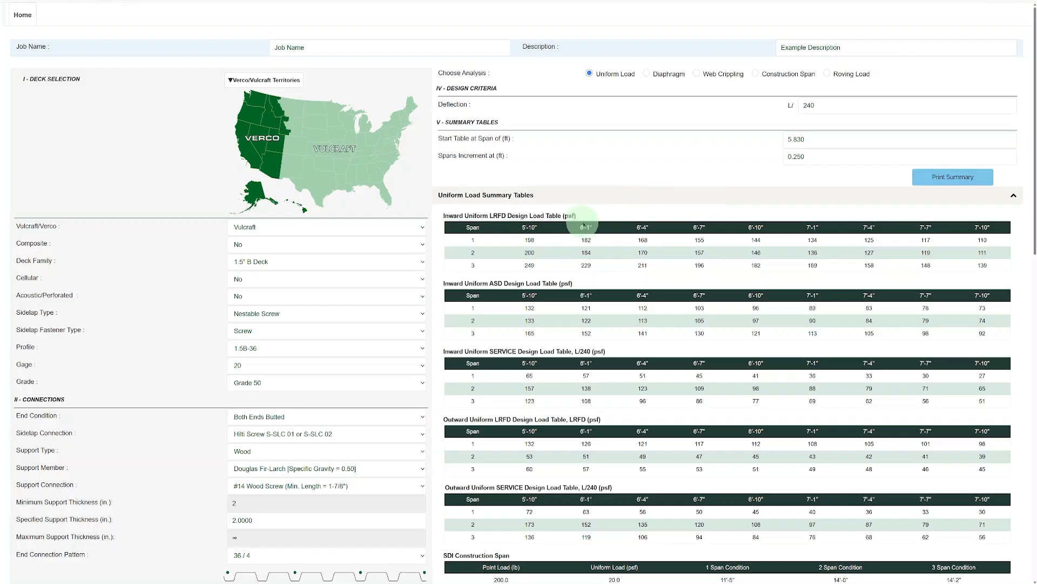
Set the individual calculation span to 6 ft 4 in. in the individual analysis criteria.
scroll(586, 229, "down", 1)
scroll(587, 230, "down", 2)
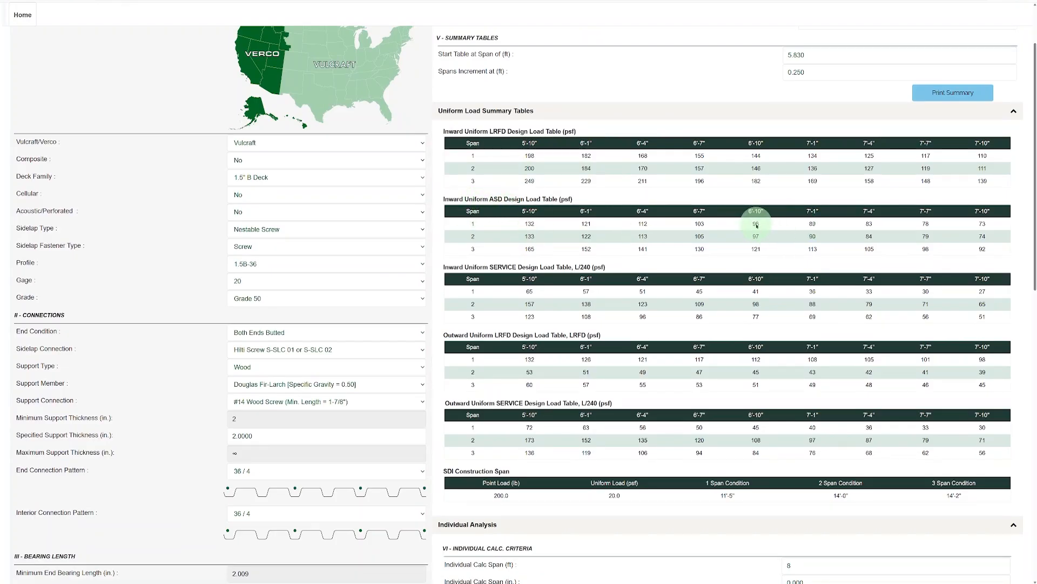
scroll(757, 226, "down", 5)
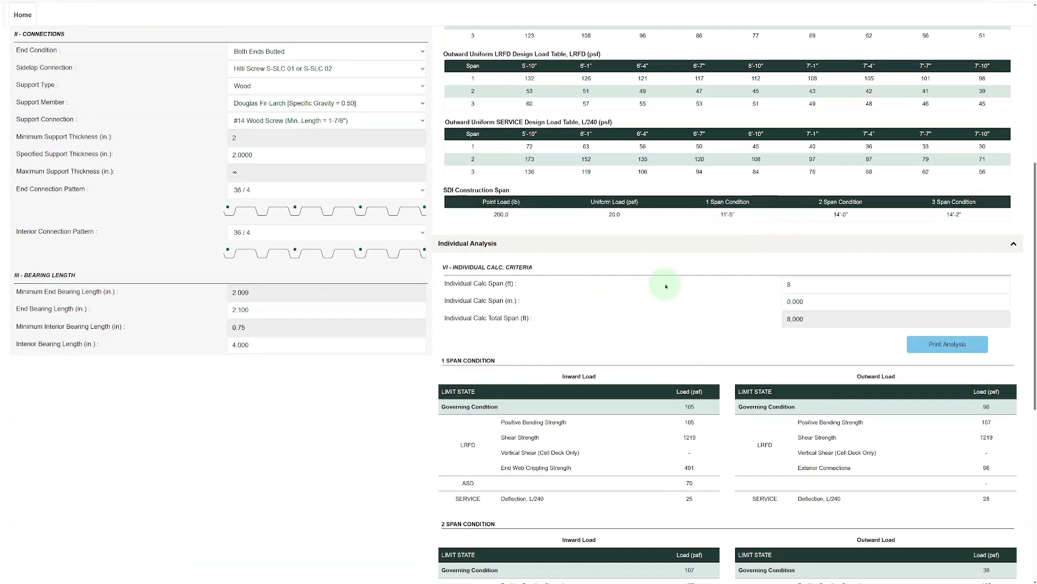
scroll(667, 286, "down", 1)
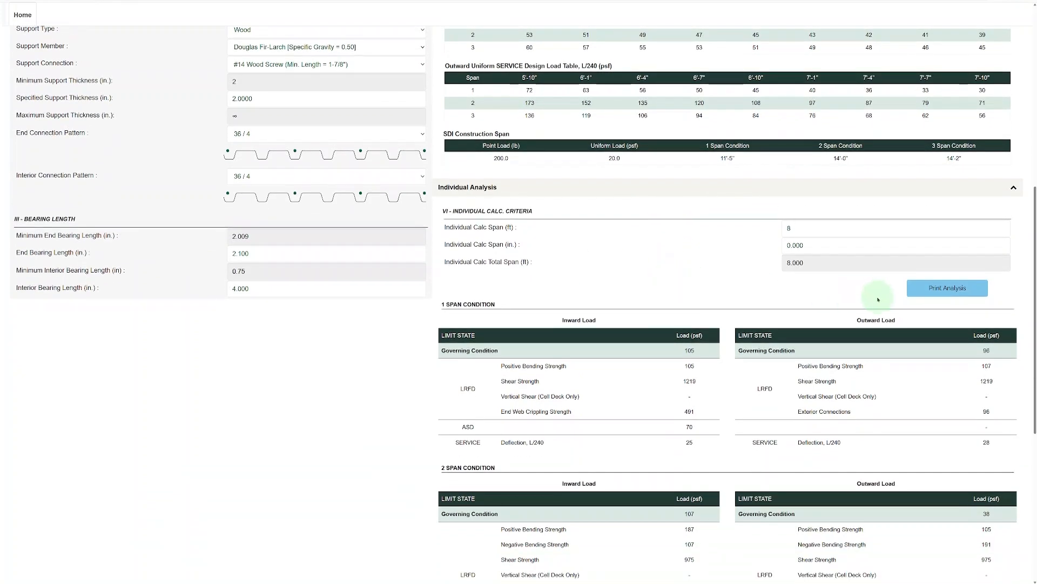
scroll(794, 286, "down", 1)
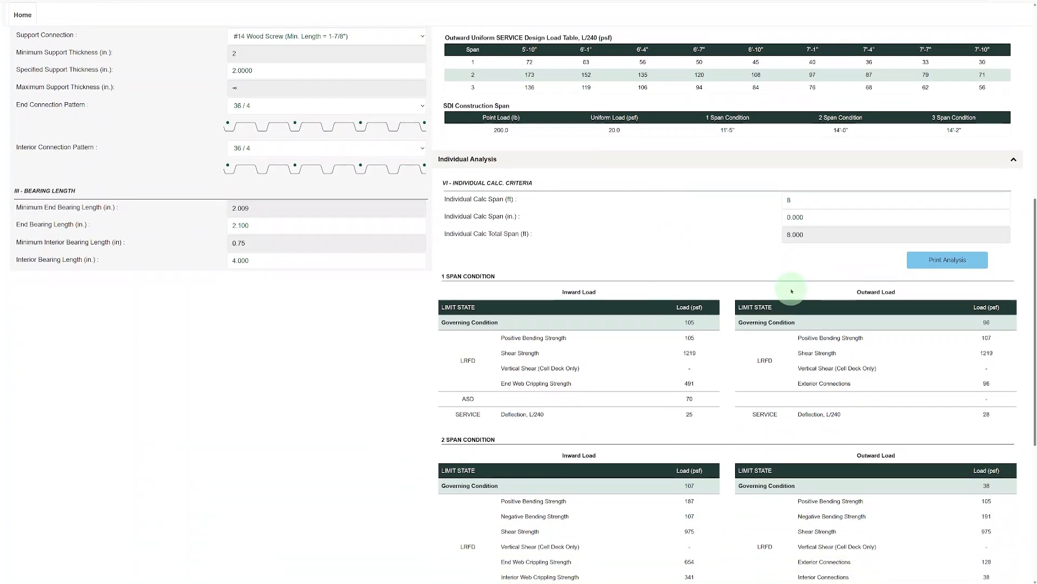
double_click(798, 201)
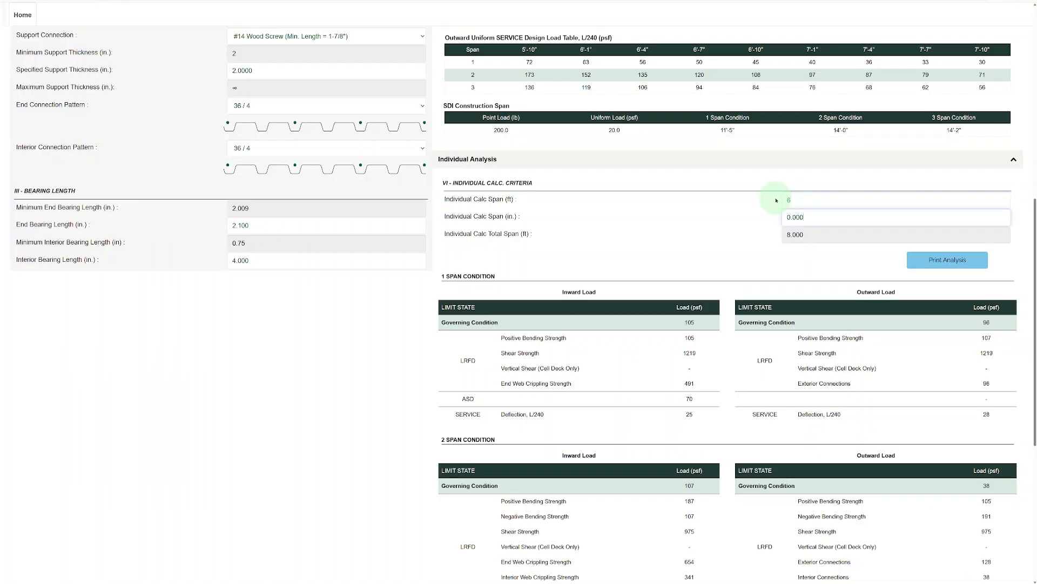
left_click(810, 217)
double_click(810, 217)
type("4")
key("Tab")
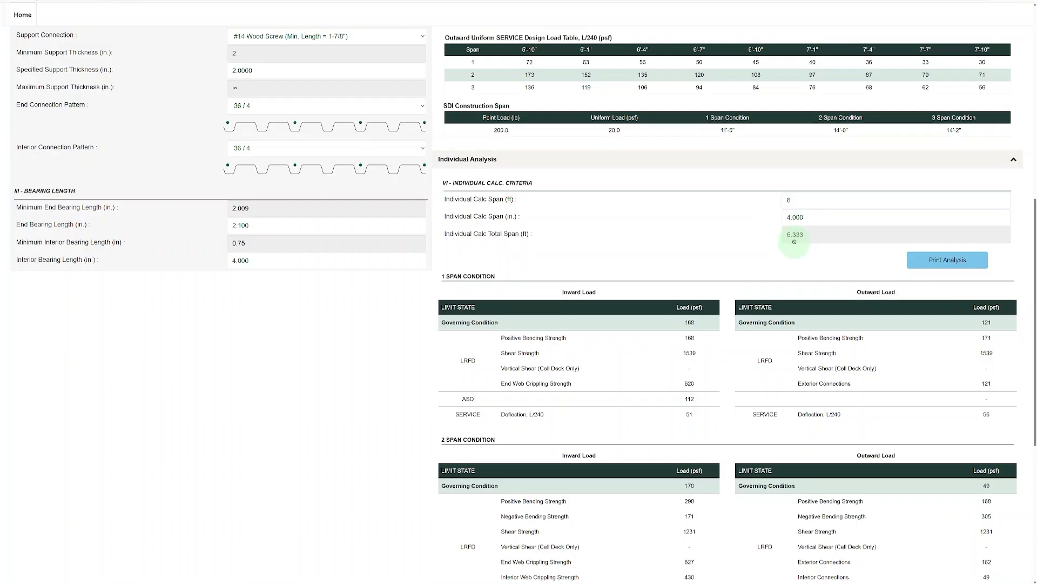
Review the individual analysis results for the span conditions and print the analysis report.
scroll(789, 232, "down", 2)
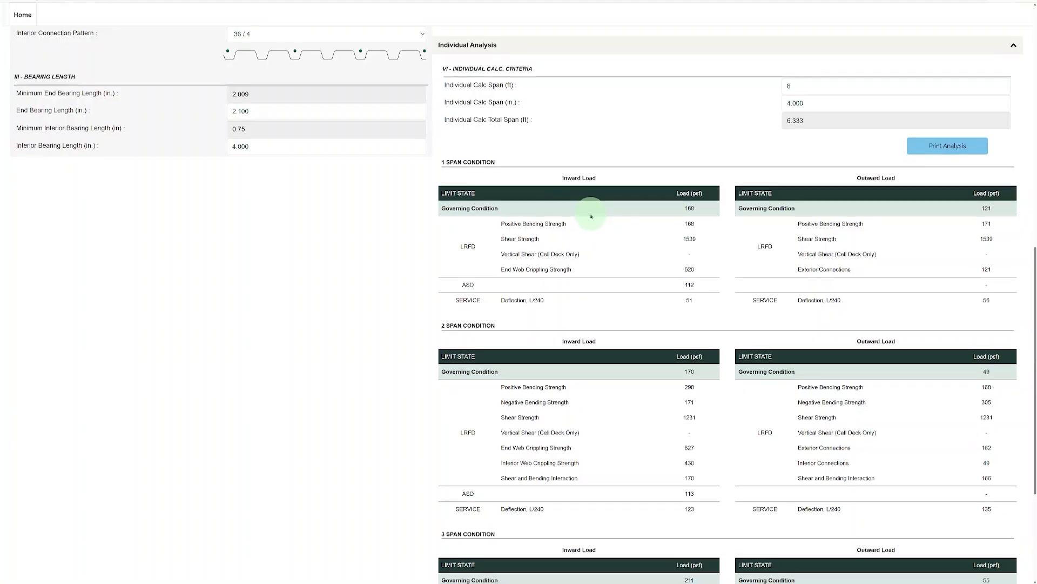
scroll(591, 214, "down", 2)
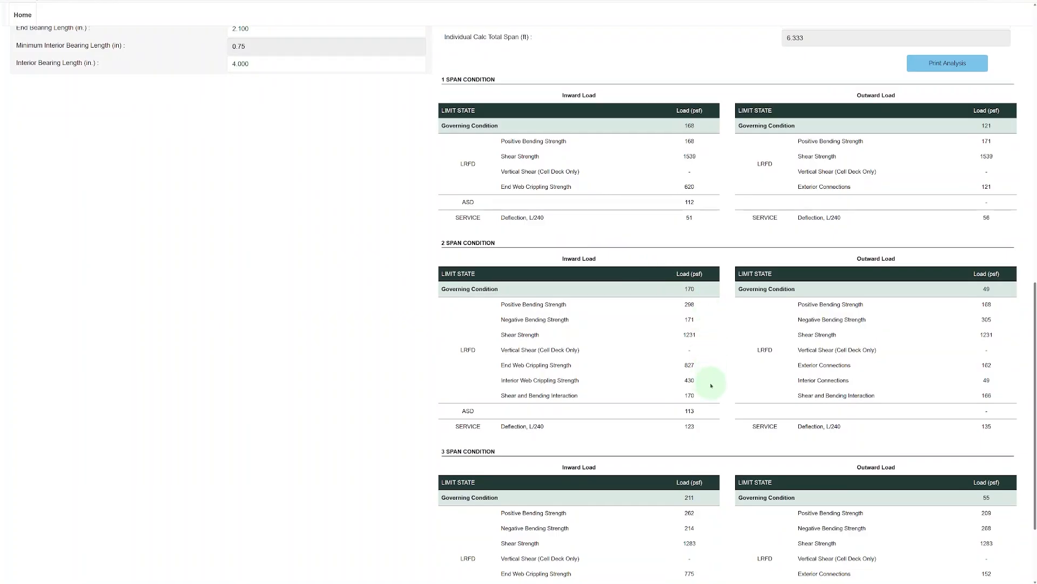
scroll(711, 384, "up", 2)
left_click(960, 181)
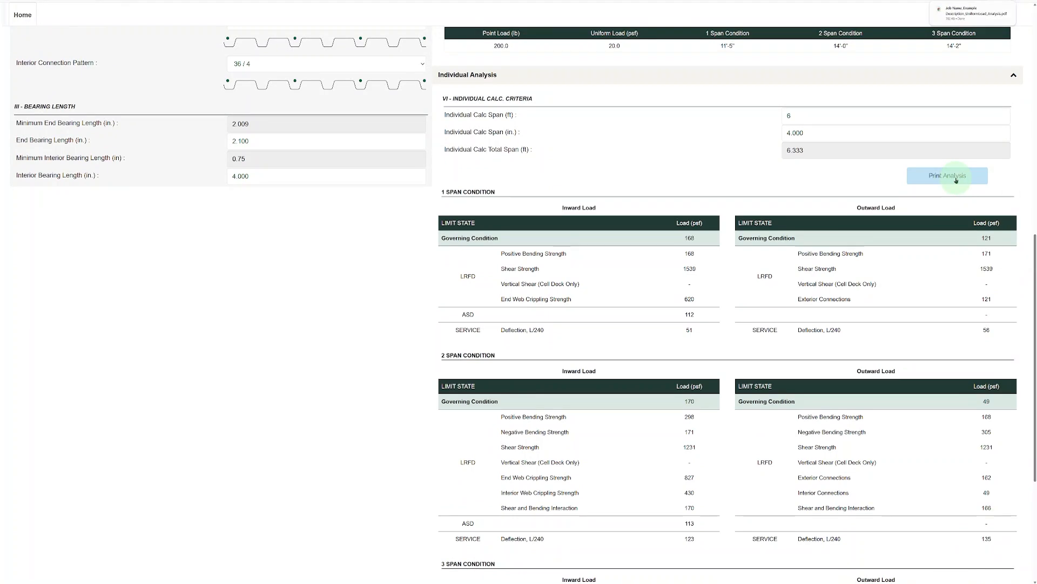
Open the downloaded uniform load analysis PDF and review its load summary, panel properties and single span strength pages.
left_click(984, 17)
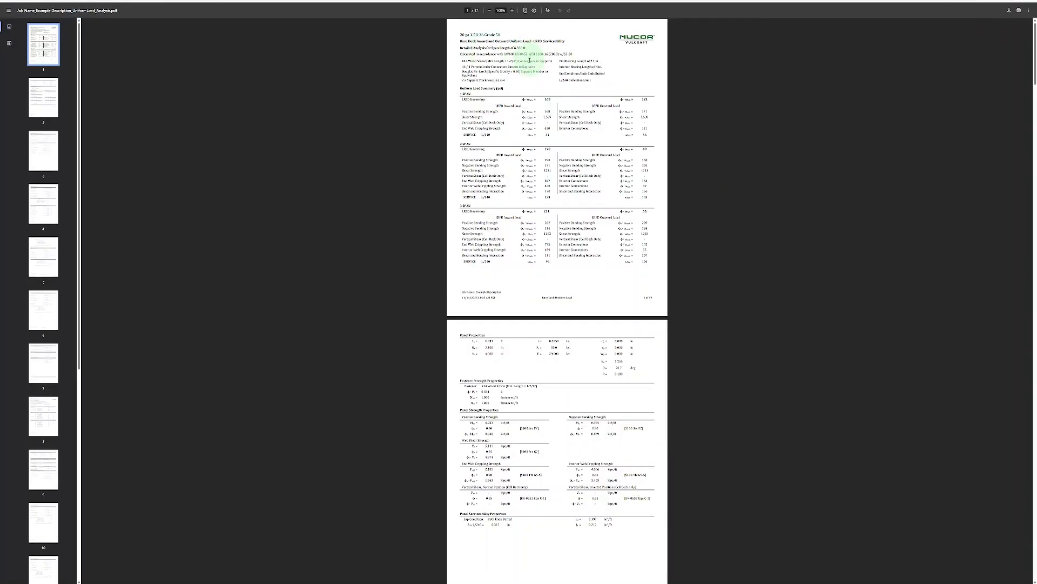
scroll(530, 61, "up", 5, "ctrl")
scroll(541, 103, "up", 1)
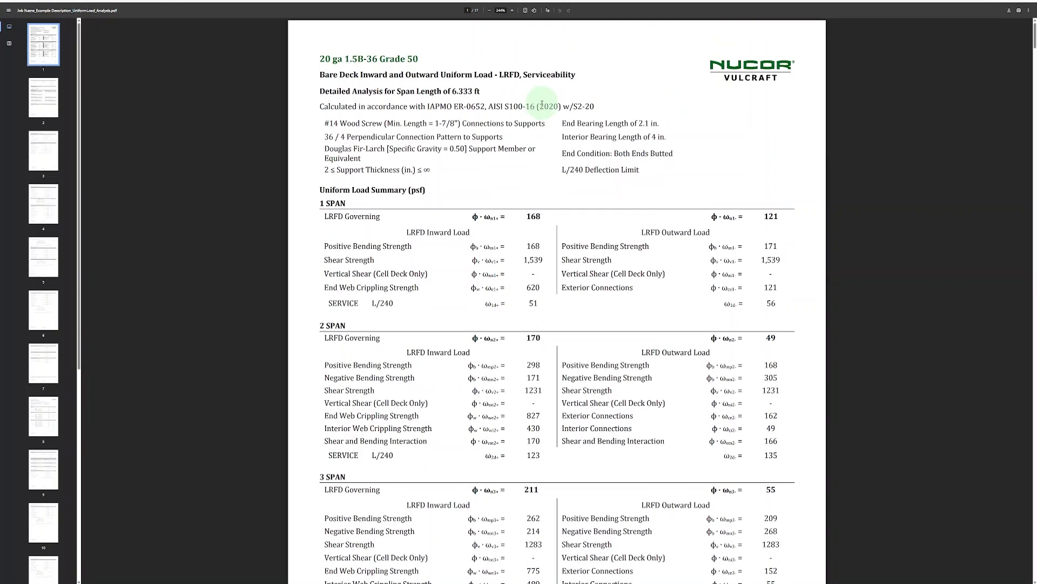
scroll(493, 179, "down", 2)
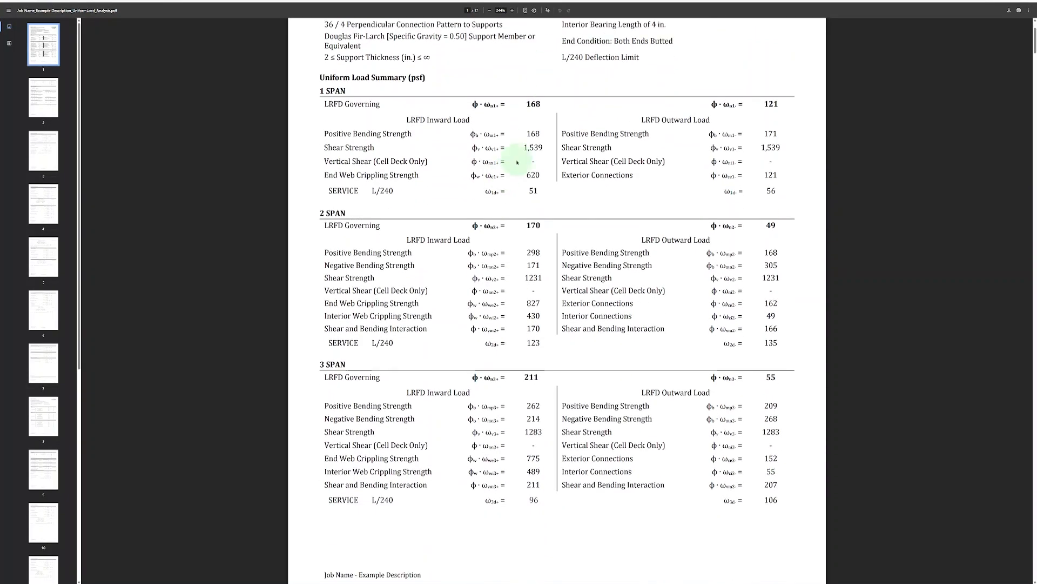
scroll(532, 212, "down", 10)
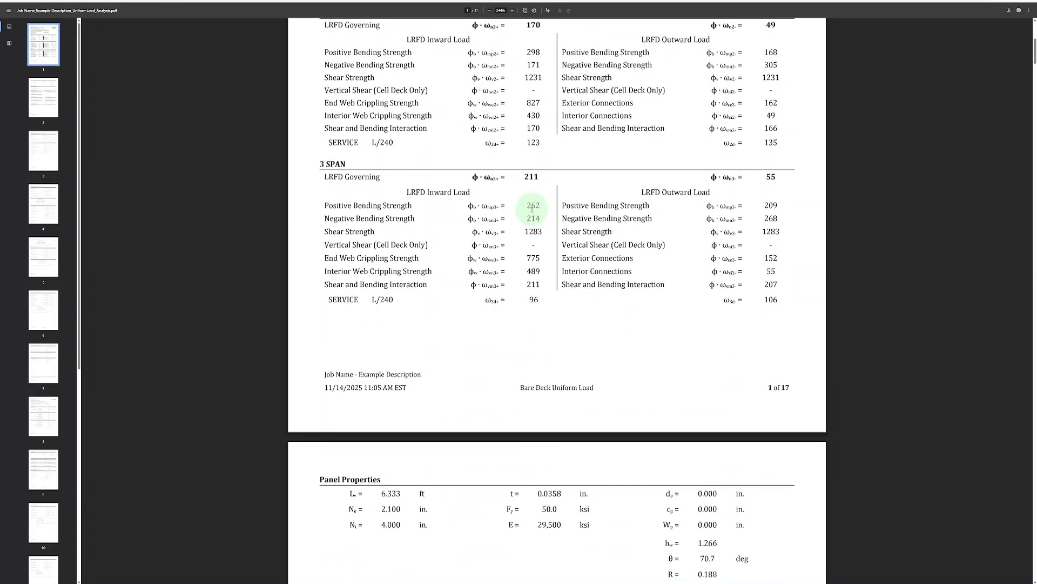
scroll(532, 213, "down", 10)
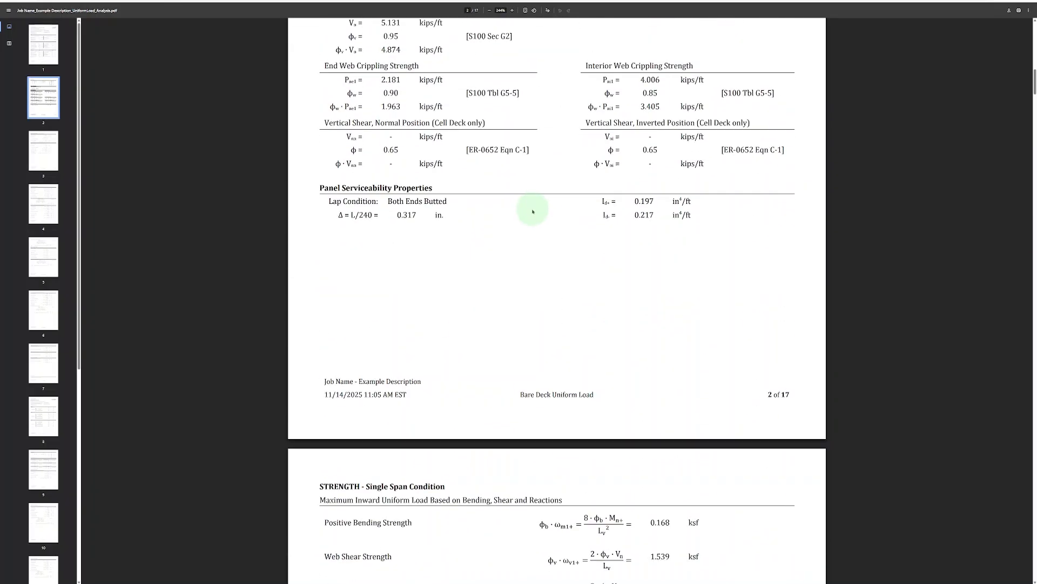
scroll(535, 211, "down", 2)
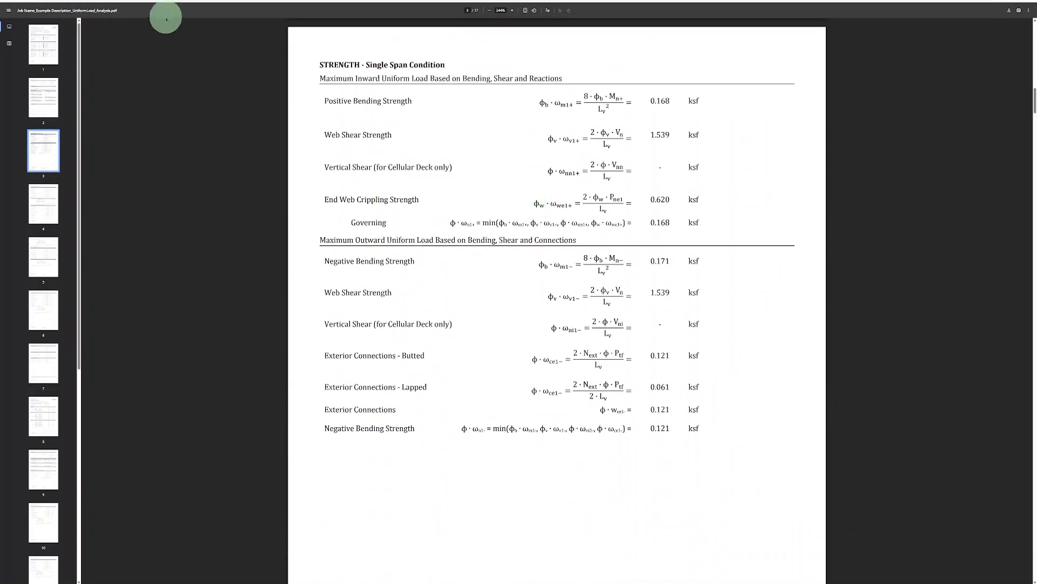
Return to the deck design tool, switch the analysis to Diaphragm, and keep the number of spans at 3.
left_click(127, 1)
scroll(544, 162, "up", 10)
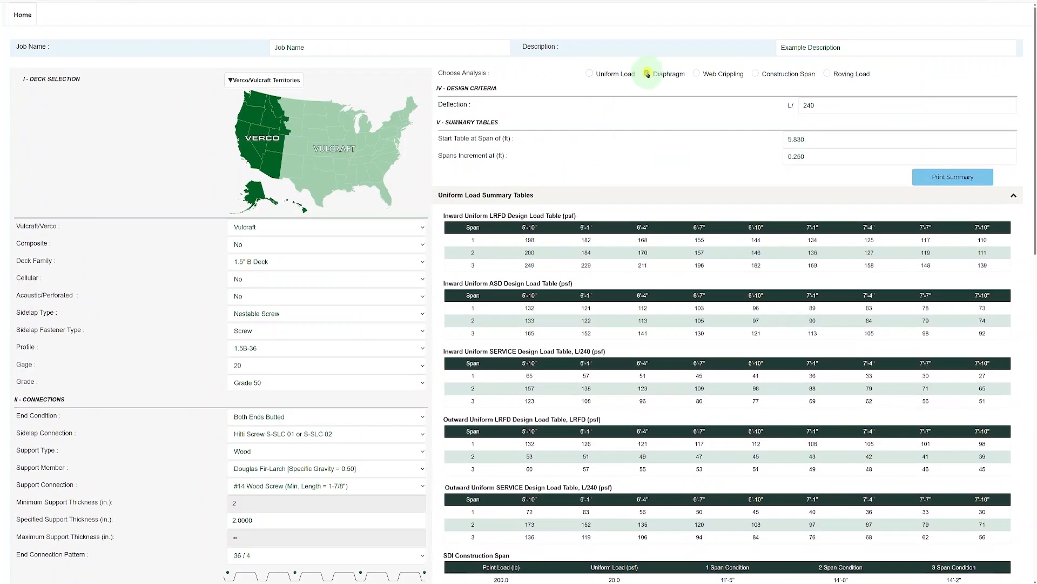
left_click(647, 74)
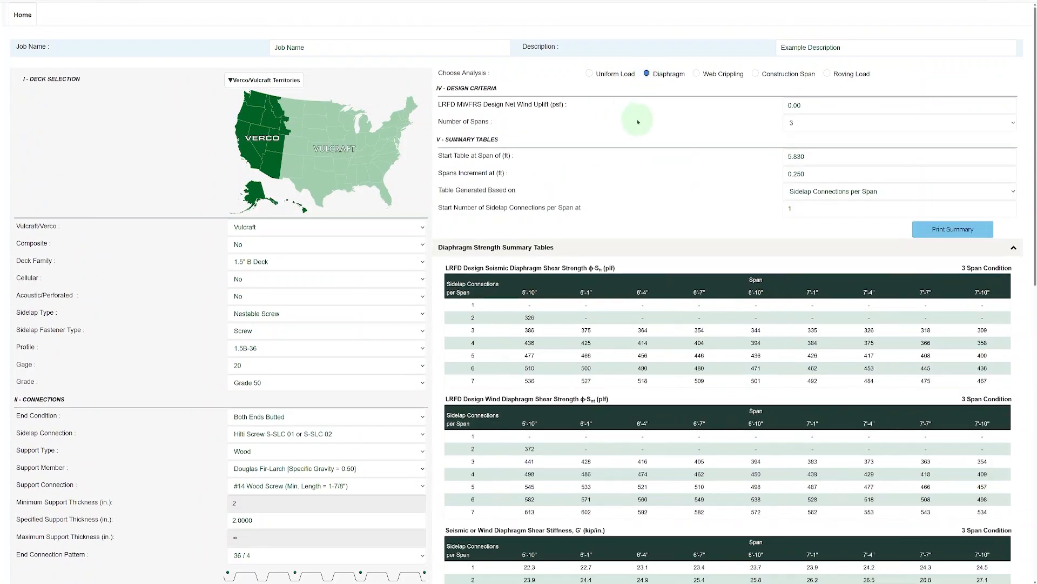
left_click(812, 124)
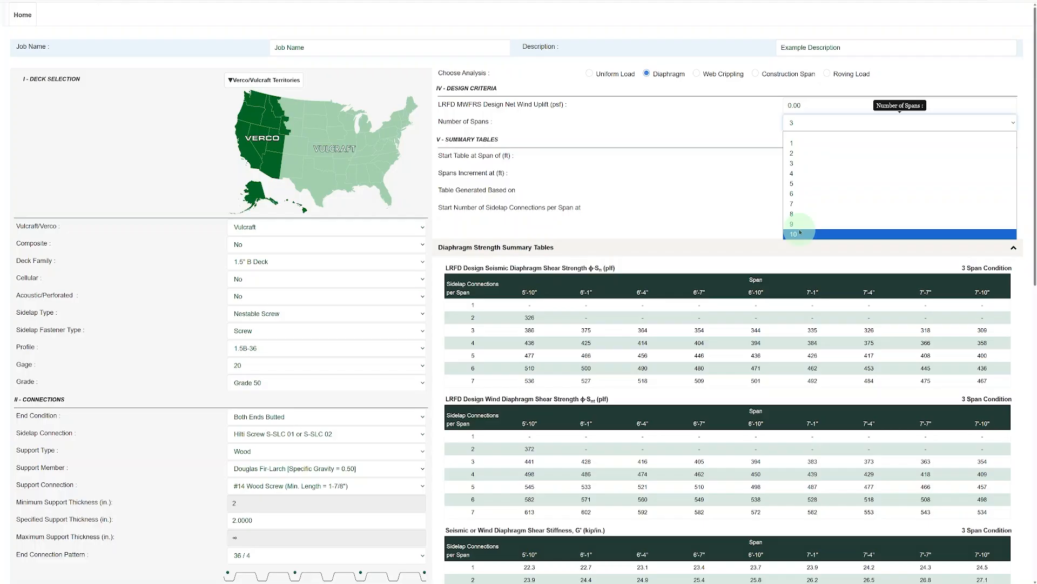
left_click(694, 202)
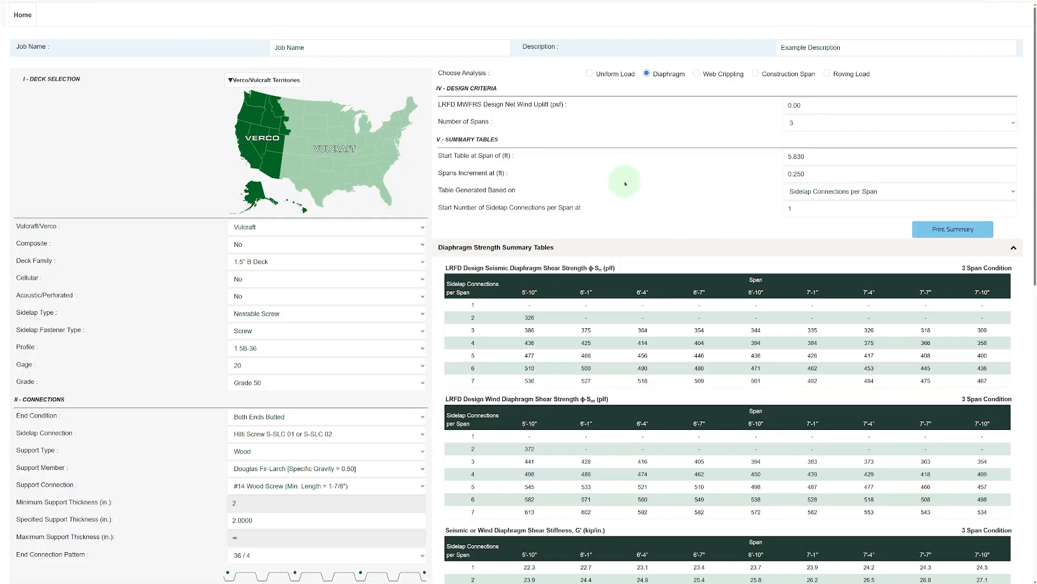
Start the diaphragm summary tables at a span of 6 ft, keeping them based on sidelap connections per span.
double_click(829, 156)
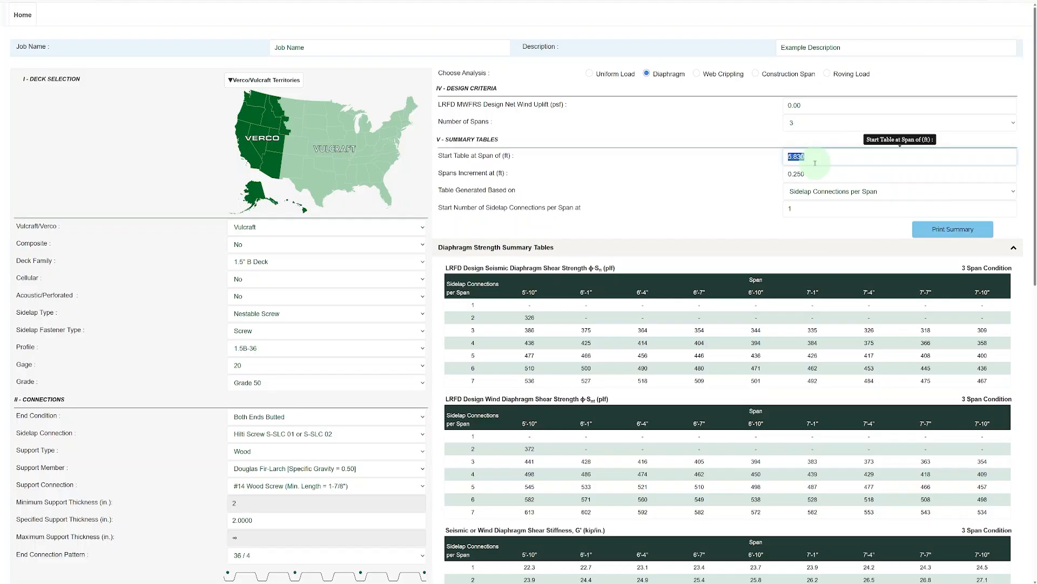
type("6")
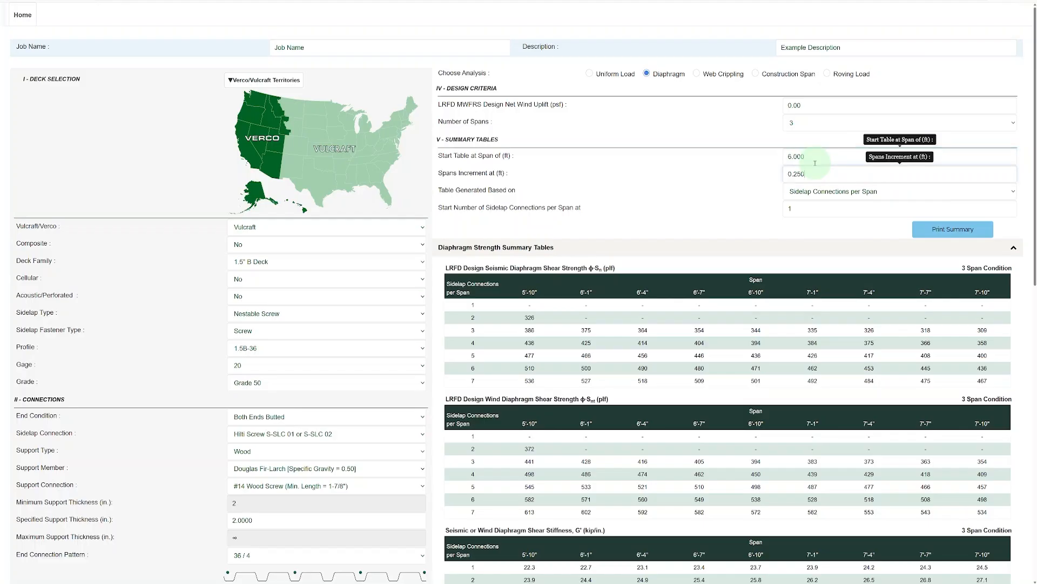
left_click(799, 168)
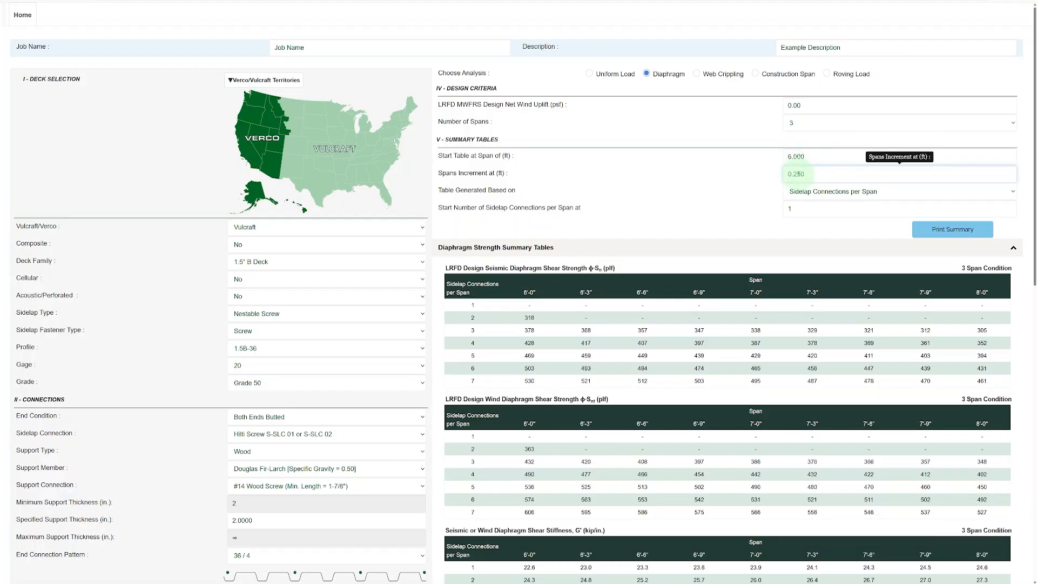
left_click(831, 193)
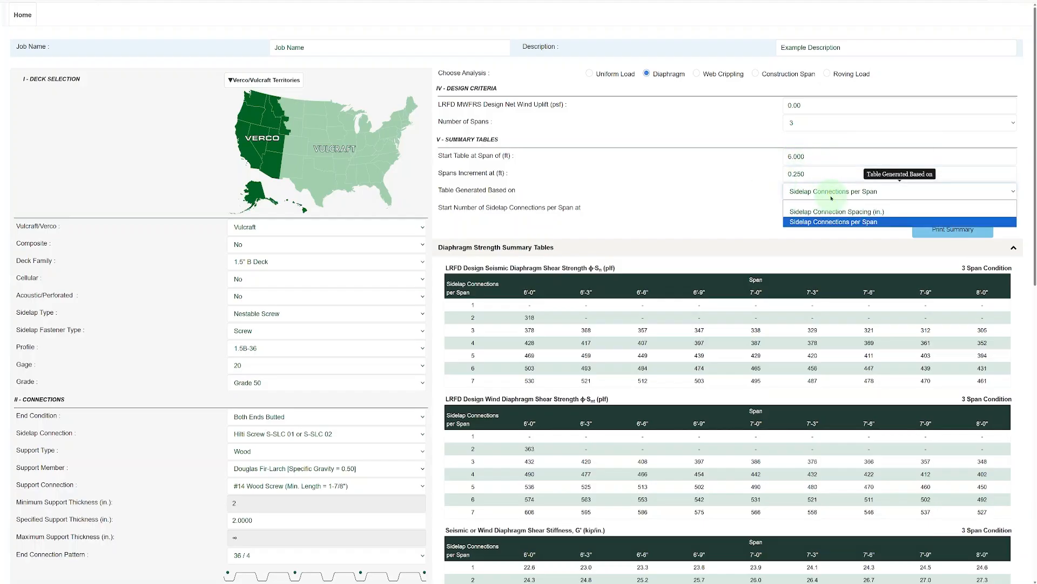
left_click(858, 223)
left_click(805, 207)
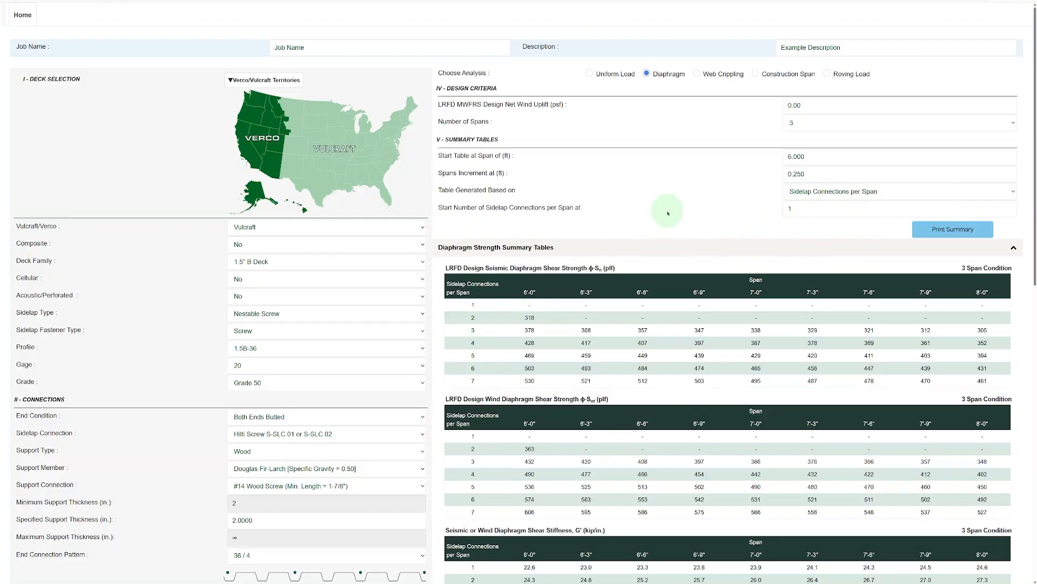
Review the diaphragm summary tables and set the individual calculation span to 8 ft 0 in.
scroll(676, 263, "down", 2)
scroll(713, 239, "down", 2)
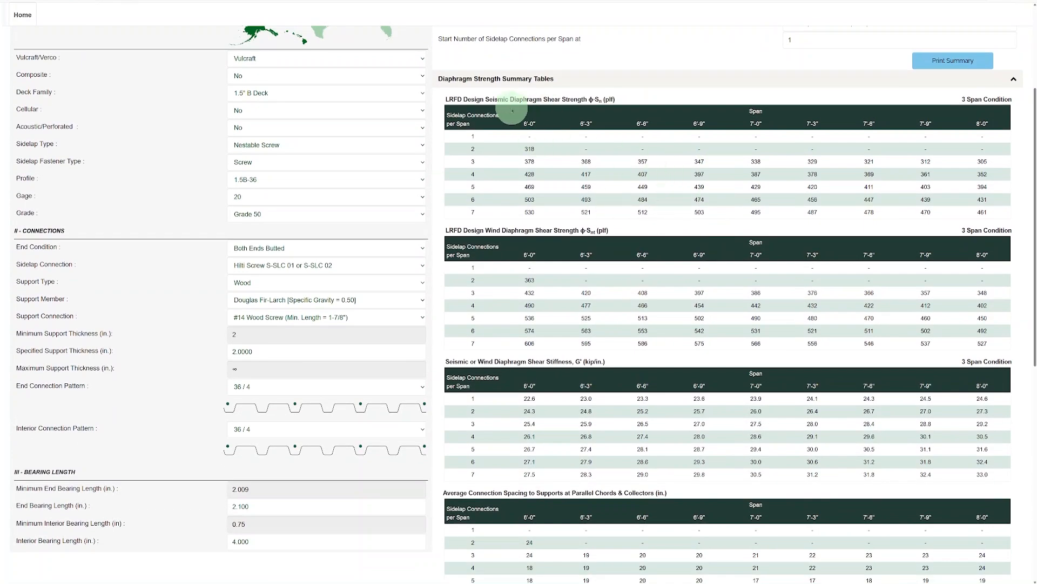
scroll(479, 204, "down", 3)
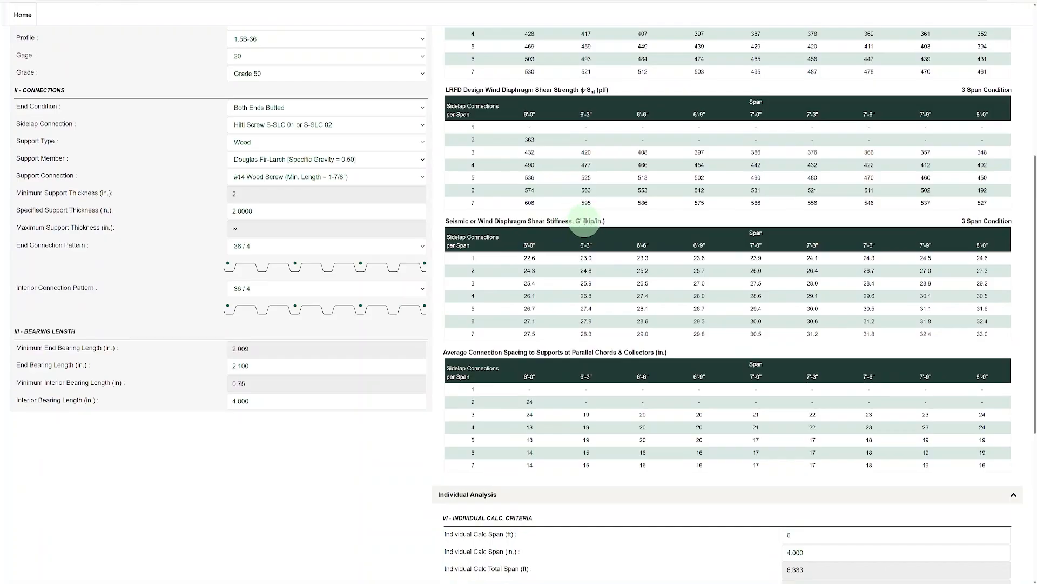
scroll(584, 221, "down", 2)
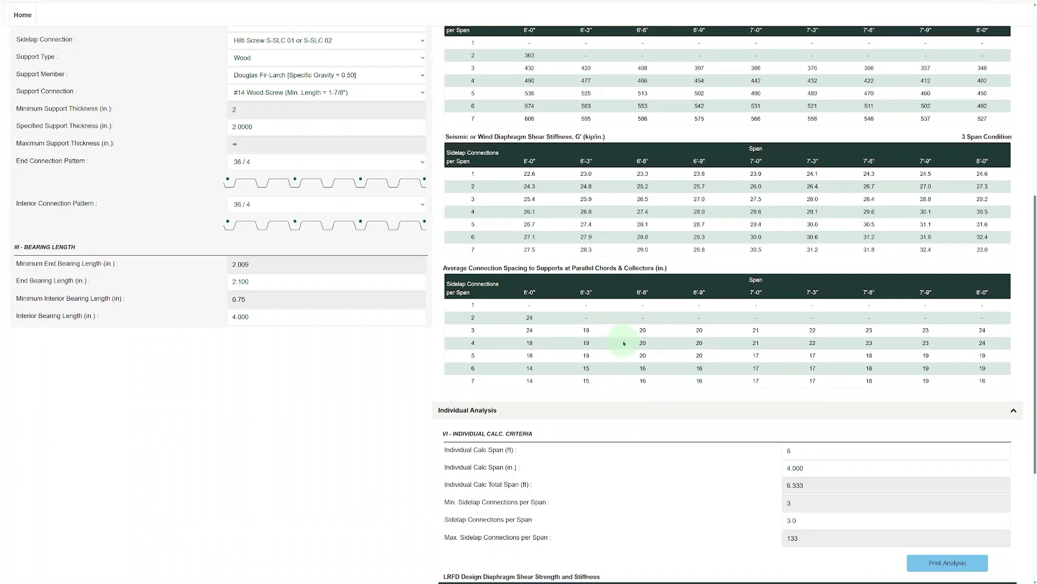
scroll(624, 343, "down", 4)
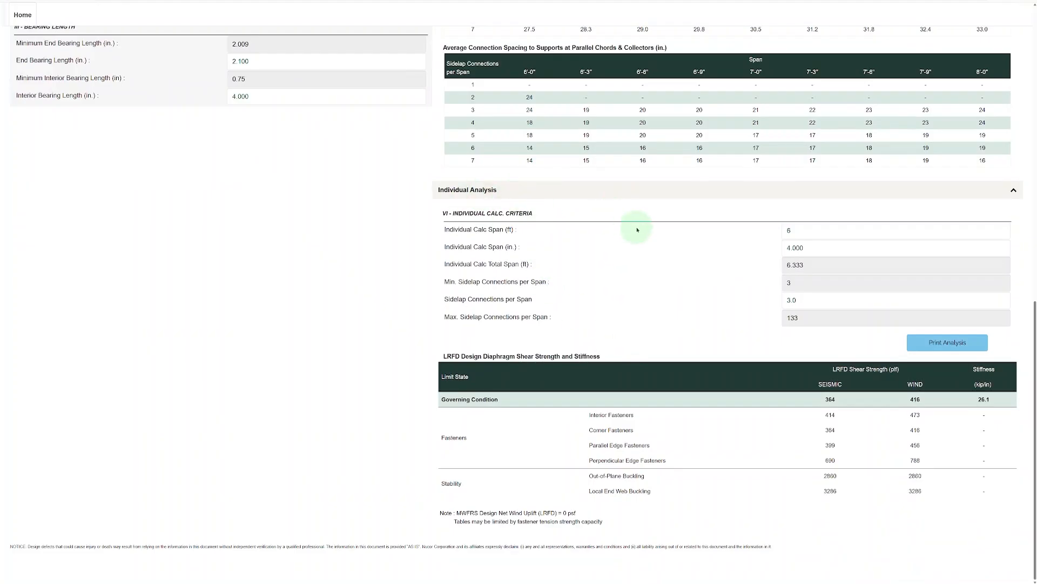
left_click(810, 233)
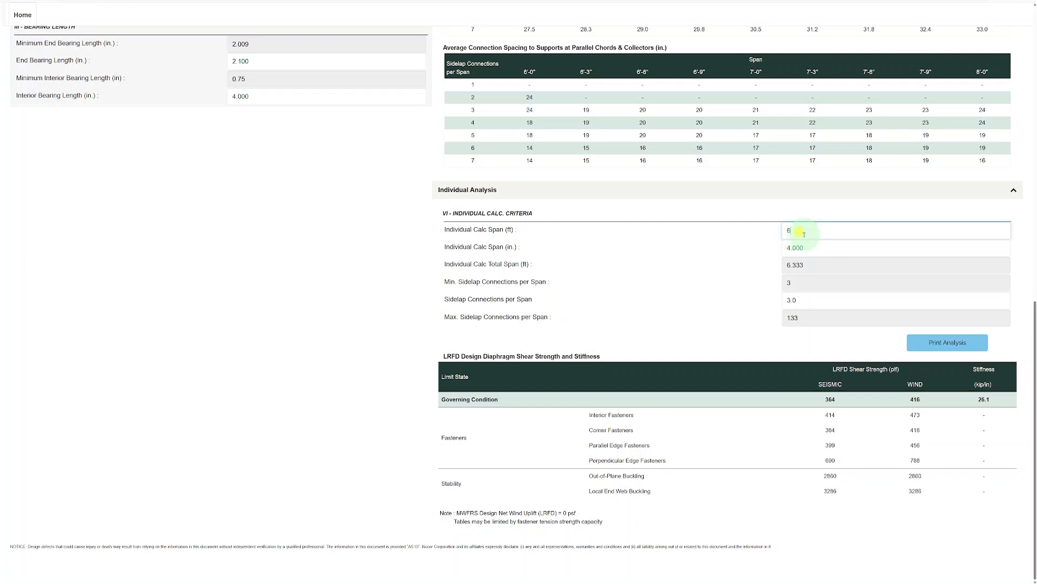
left_click_drag(810, 234, 780, 233)
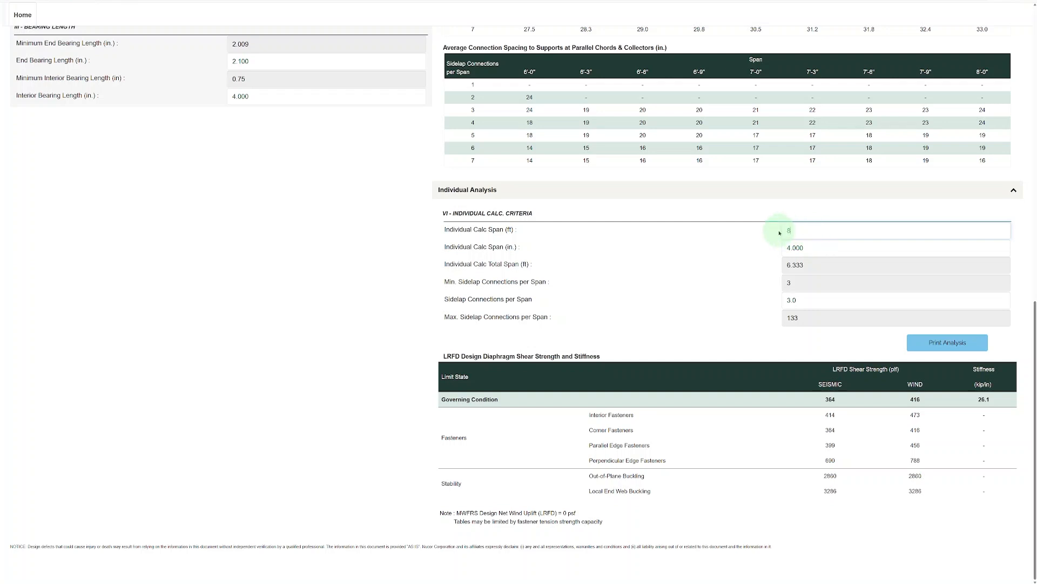
left_click_drag(819, 248, 735, 247)
type("0")
key("Tab")
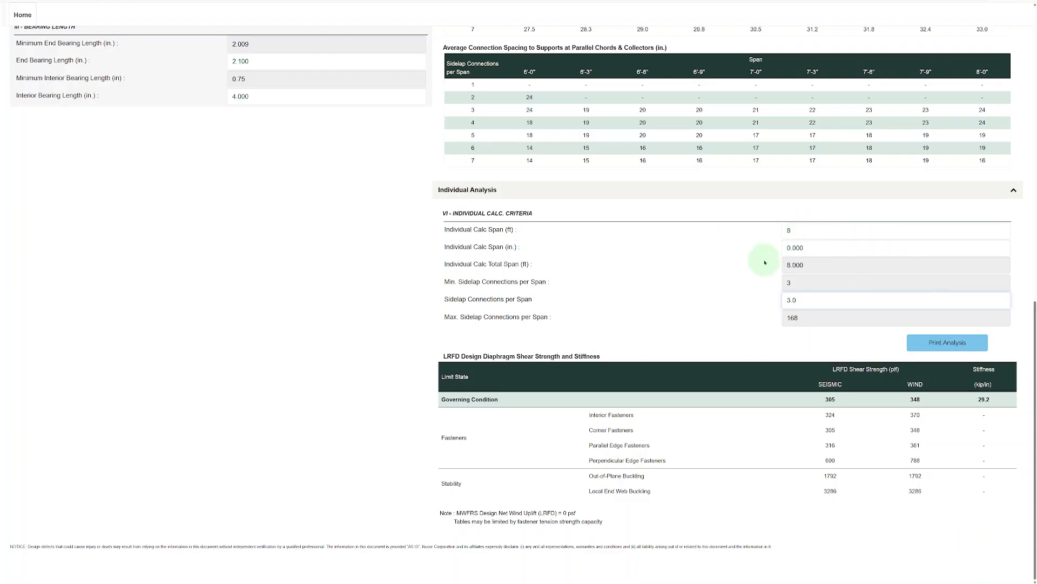
Set the sidelap connections per span to 5 in the individual analysis criteria.
left_click_drag(805, 292, 764, 296)
type("5")
key("Tab")
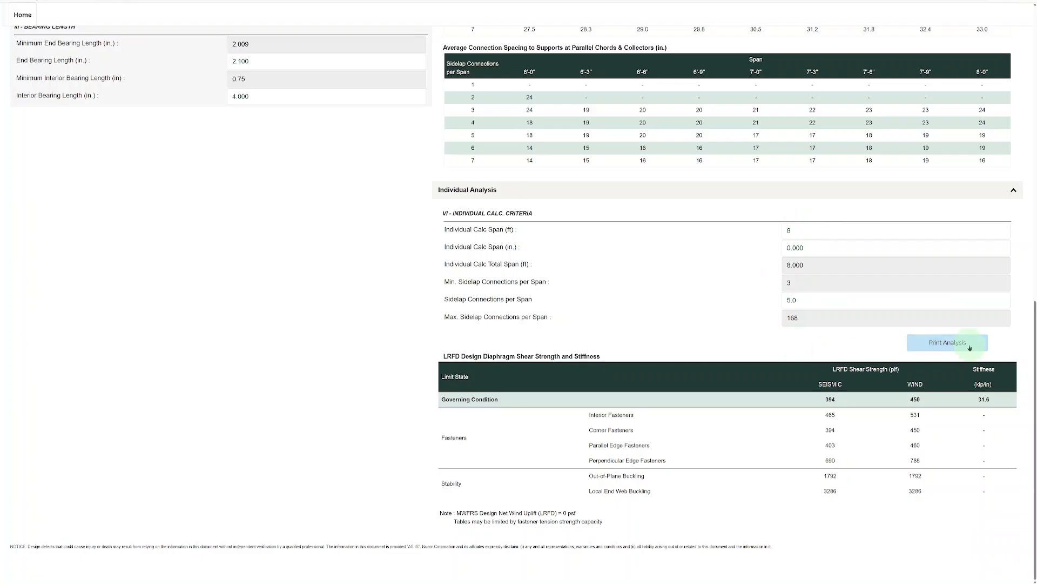
Print the individual diaphragm analysis and review the first page of the downloaded PDF report.
left_click(971, 345)
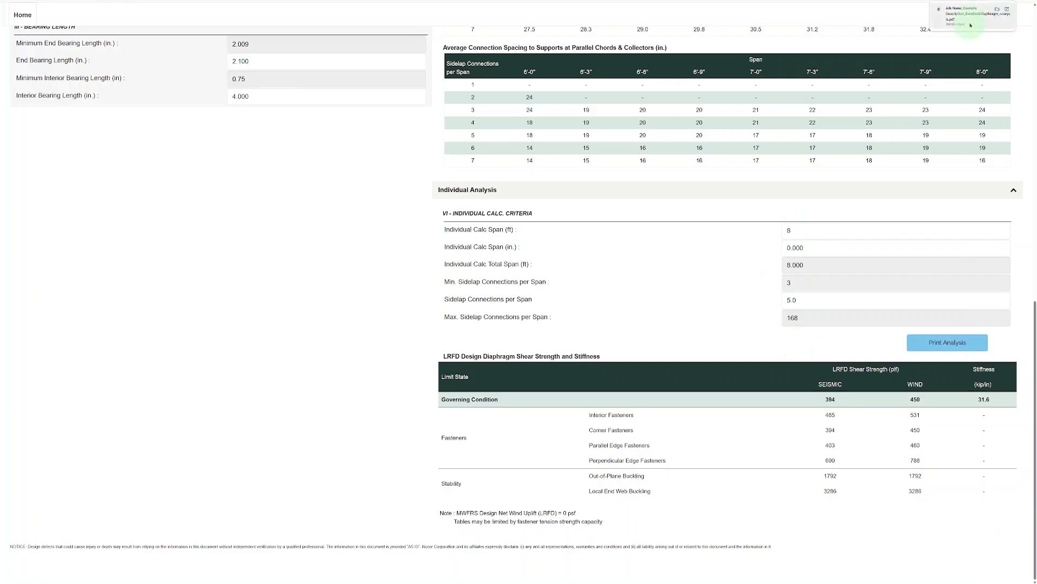
left_click(981, 22)
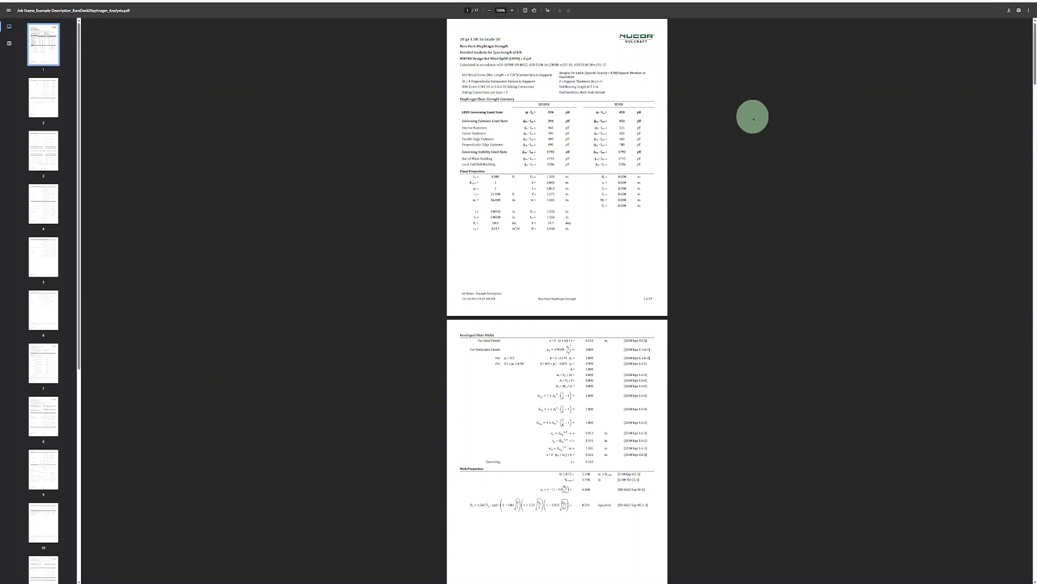
scroll(569, 78, "up", 5, "ctrl")
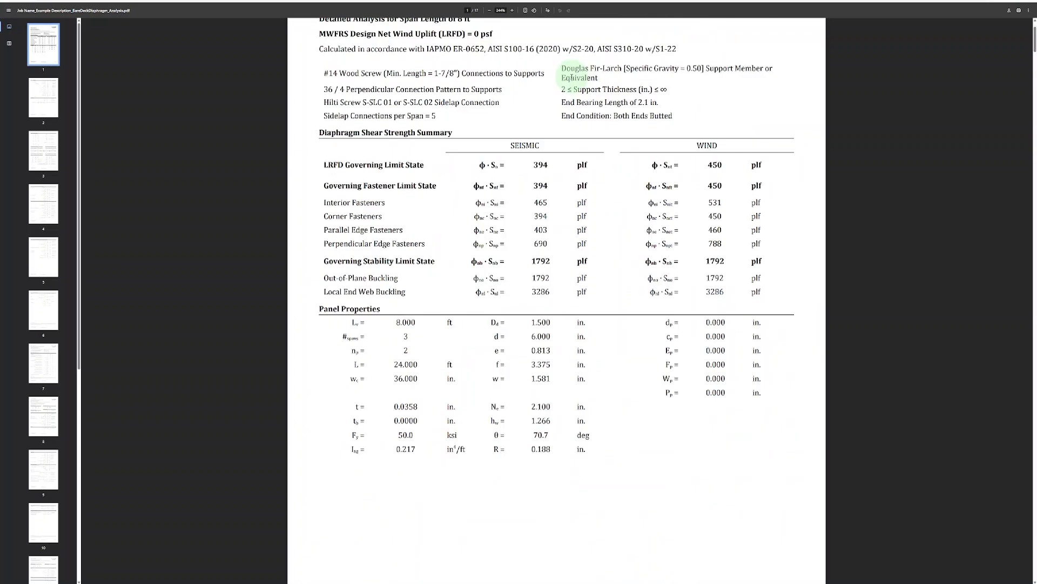
scroll(571, 78, "up", 3)
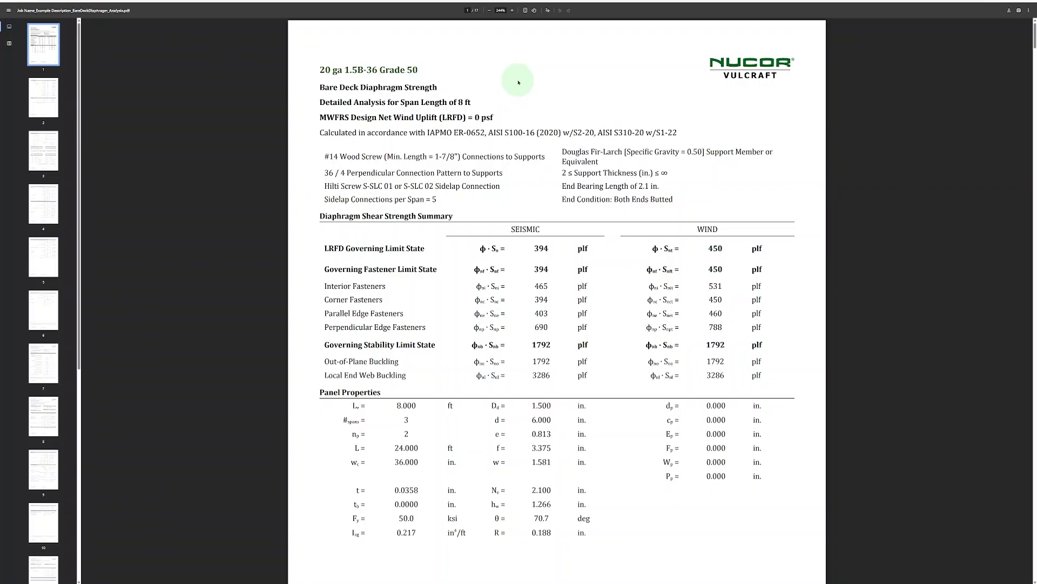
scroll(518, 82, "down", 4)
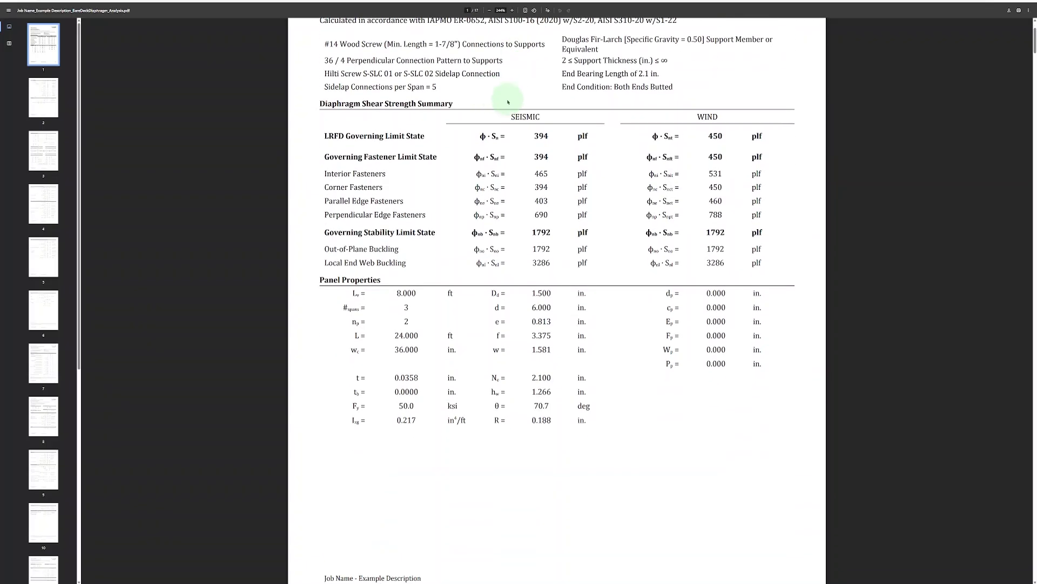
scroll(520, 200, "up", 4)
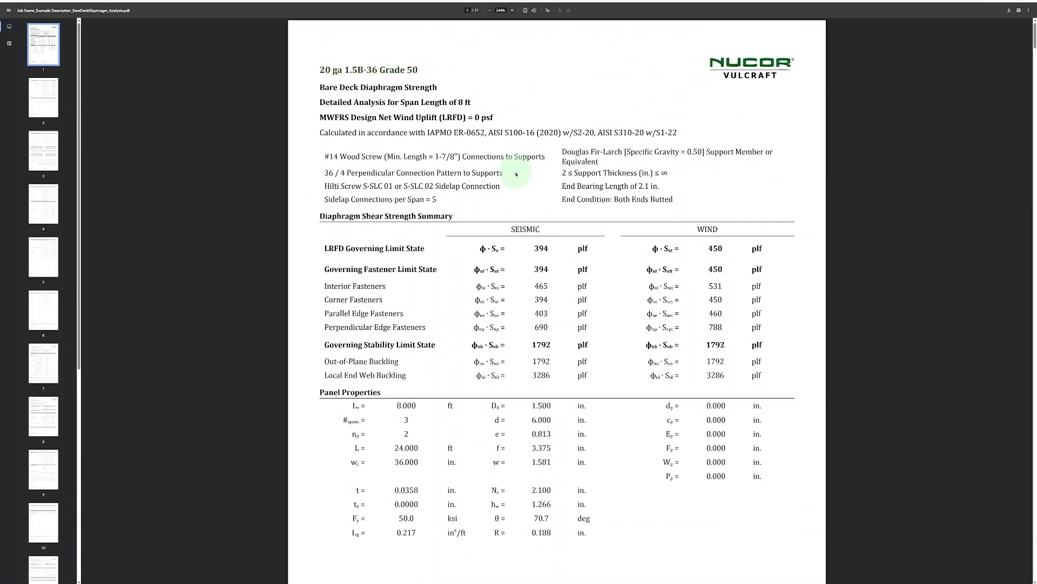
left_click_drag(471, 103, 369, 102)
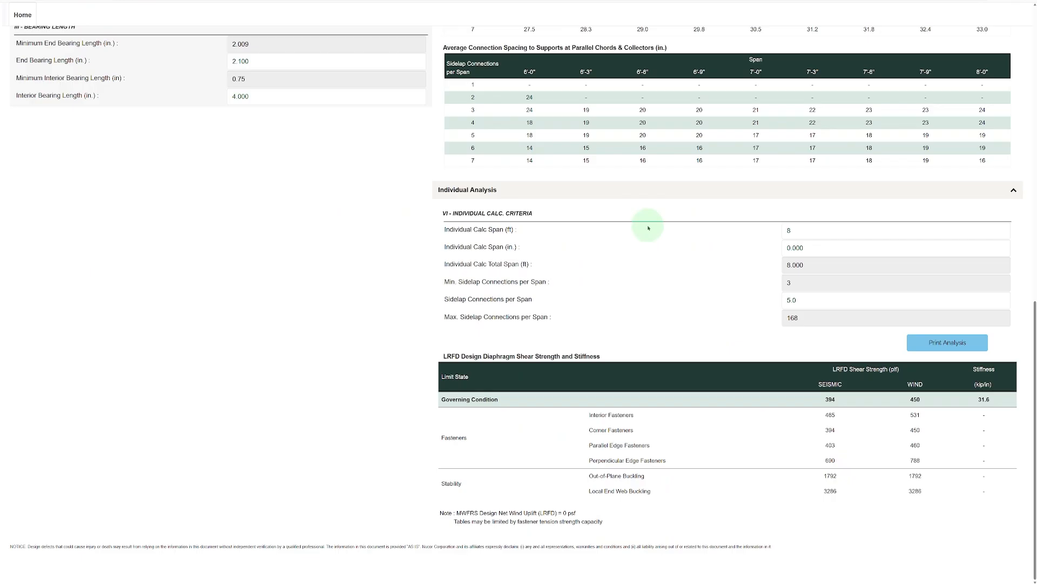
Switch the analysis to Web Crippling in the deck design tool and start its table at a 2.000 in. bearing length.
scroll(647, 228, "up", 1)
scroll(647, 228, "up", 15)
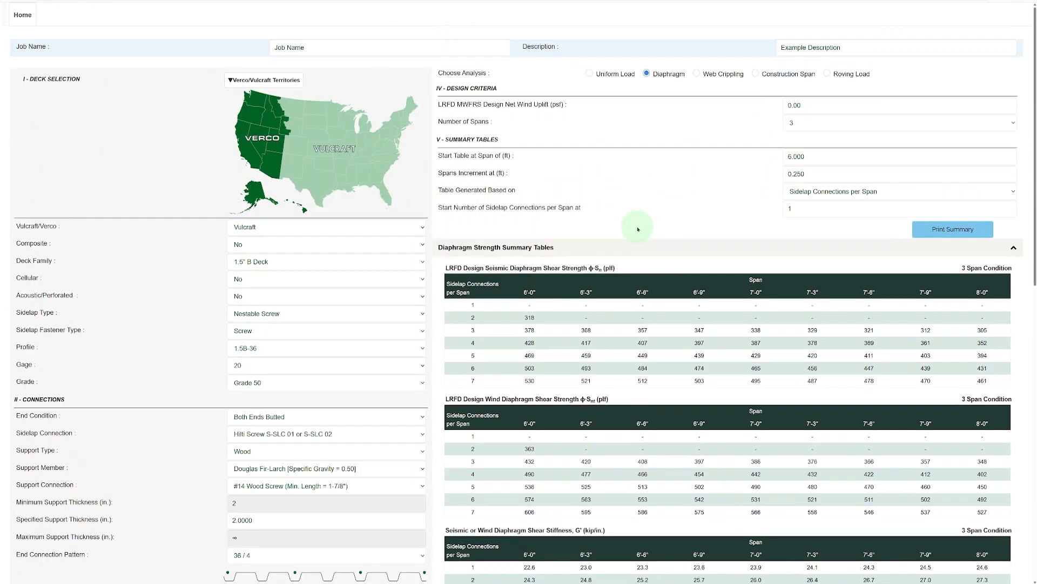
left_click(698, 75)
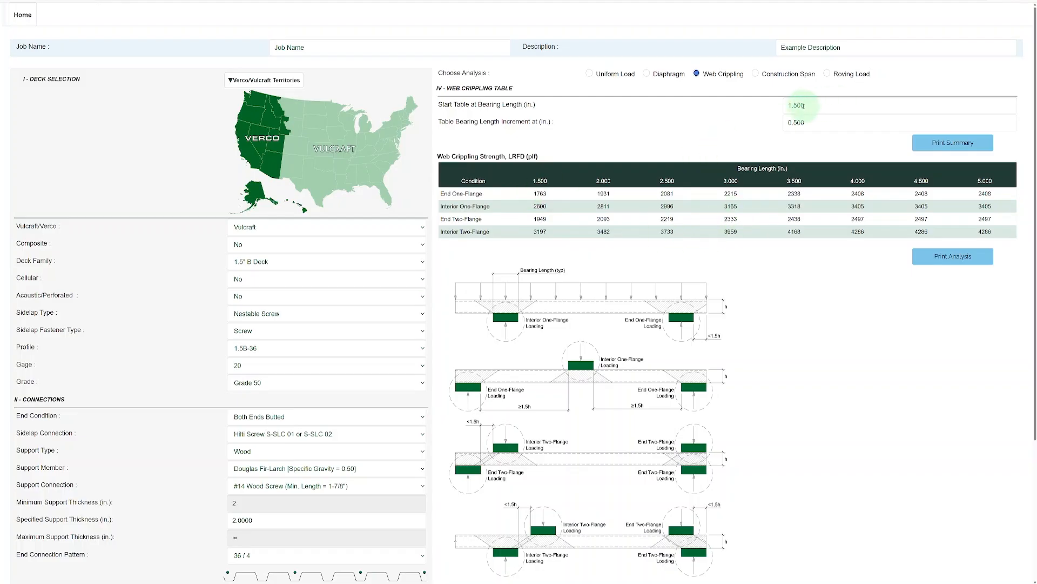
left_click_drag(814, 105, 756, 101)
type("2.000")
key("Tab")
Set the web crippling table's bearing length increment to 0.250 in. and review the flange loading diagrams.
left_click(817, 126)
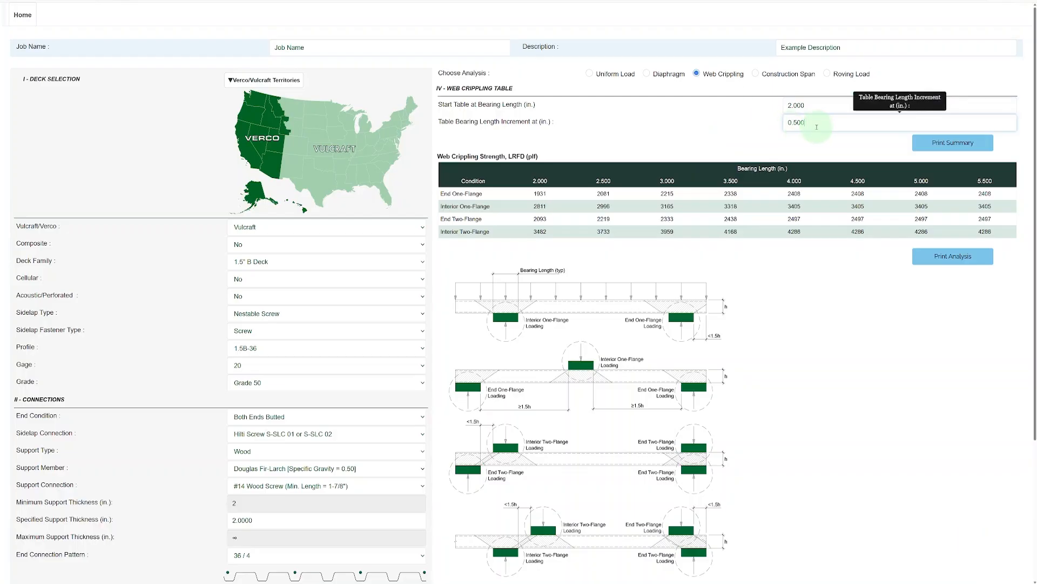
left_click_drag(817, 127, 759, 122)
type("0.250")
key("Tab")
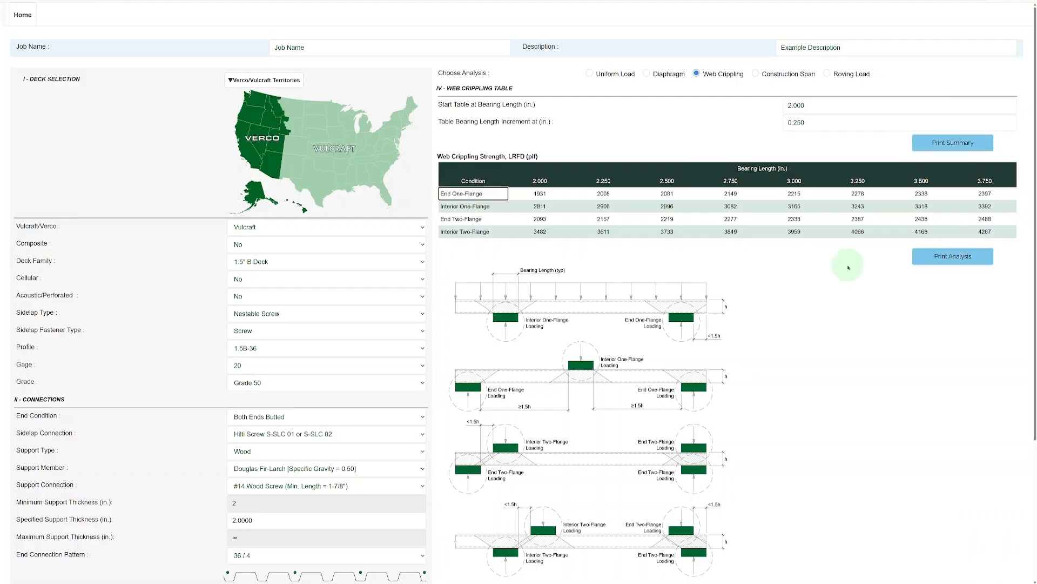
scroll(809, 257, "down", 2)
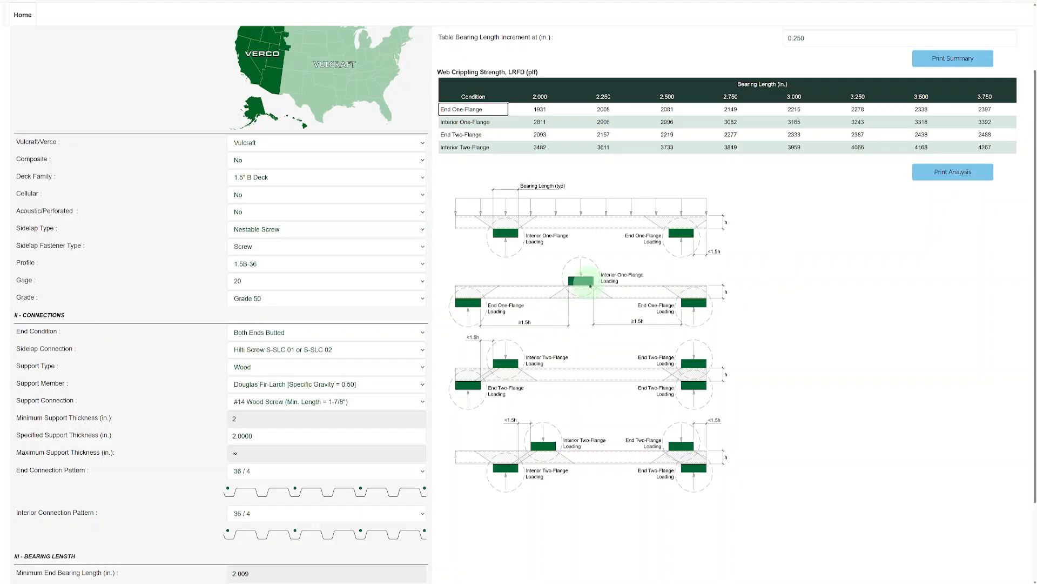
Switch the analysis to Construction Span and set the uniform construction live load to 50.0 lb/ft².
scroll(688, 316, "up", 1)
scroll(687, 316, "up", 2)
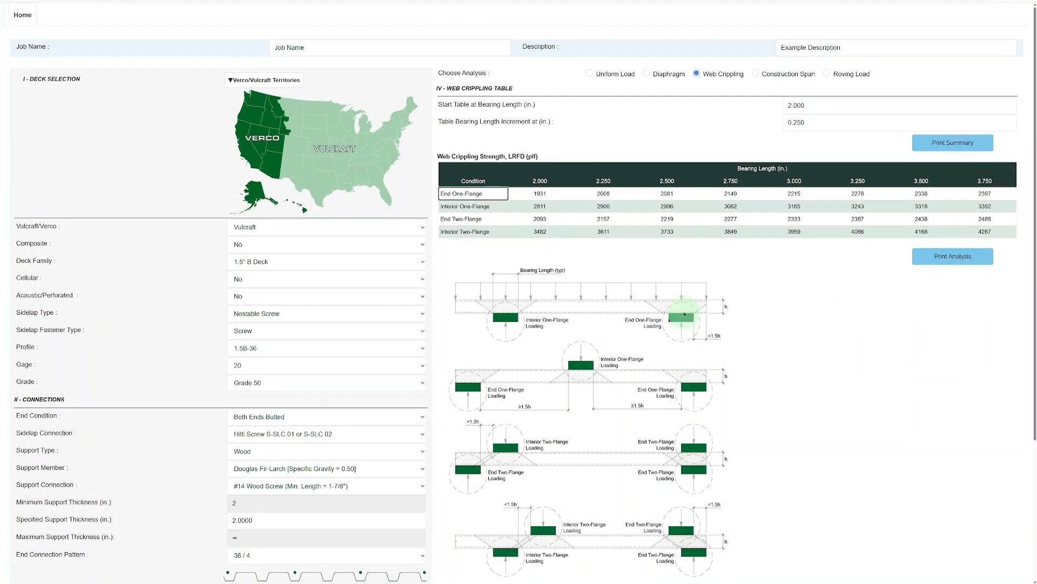
left_click(756, 74)
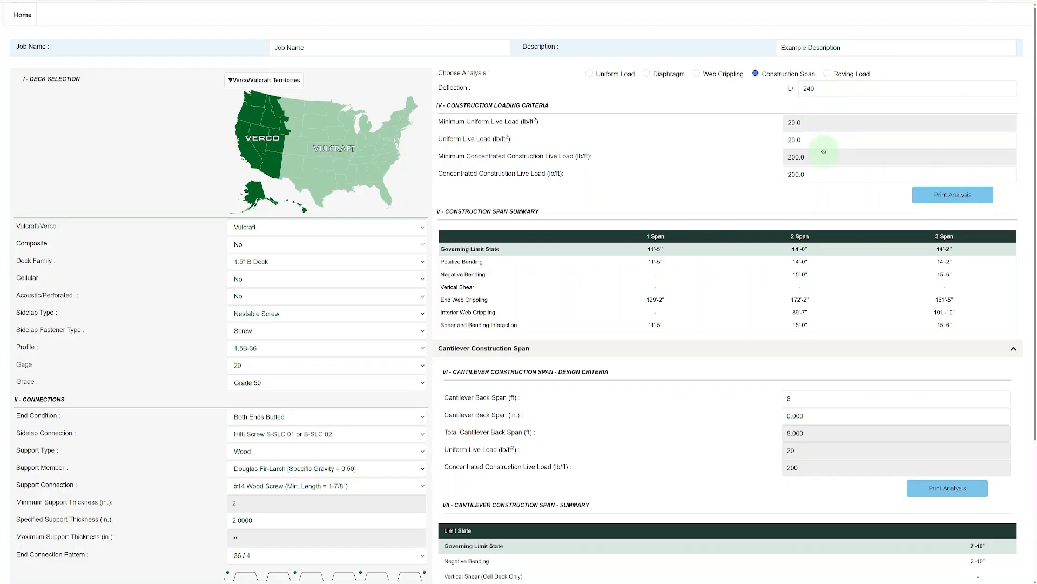
left_click(811, 140)
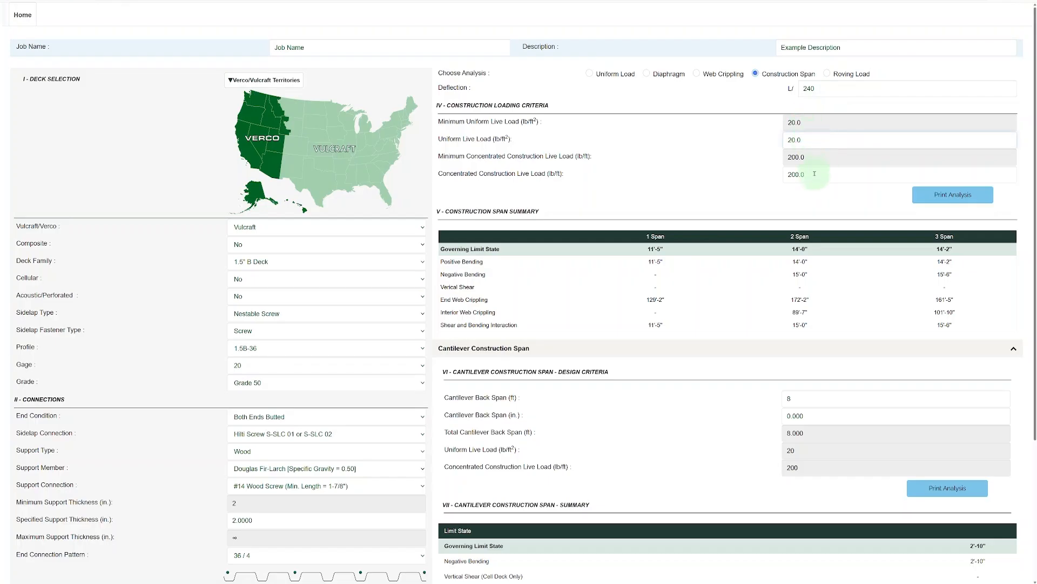
left_click_drag(811, 140, 770, 142)
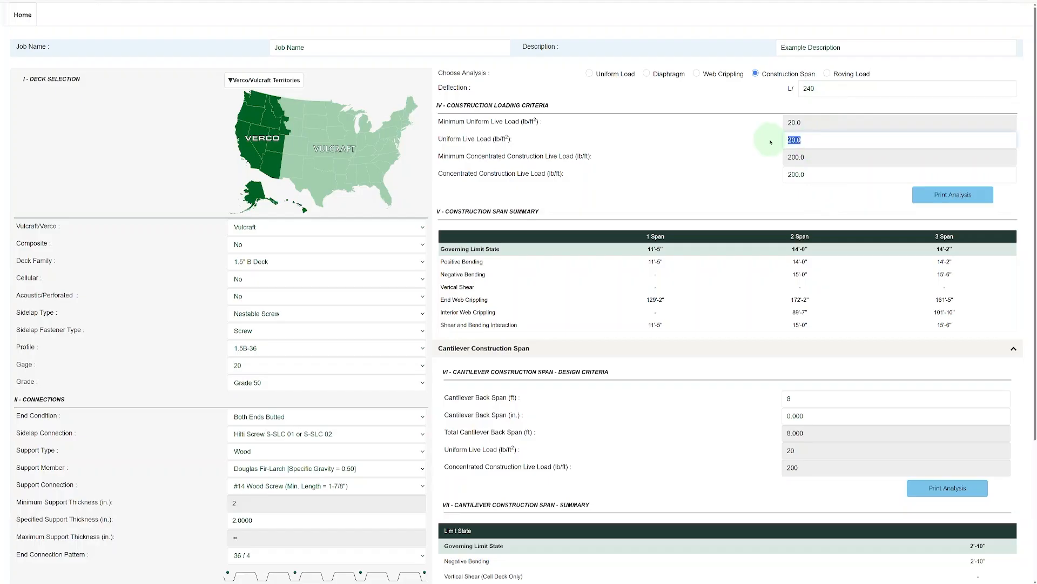
type("50.0")
key("Tab")
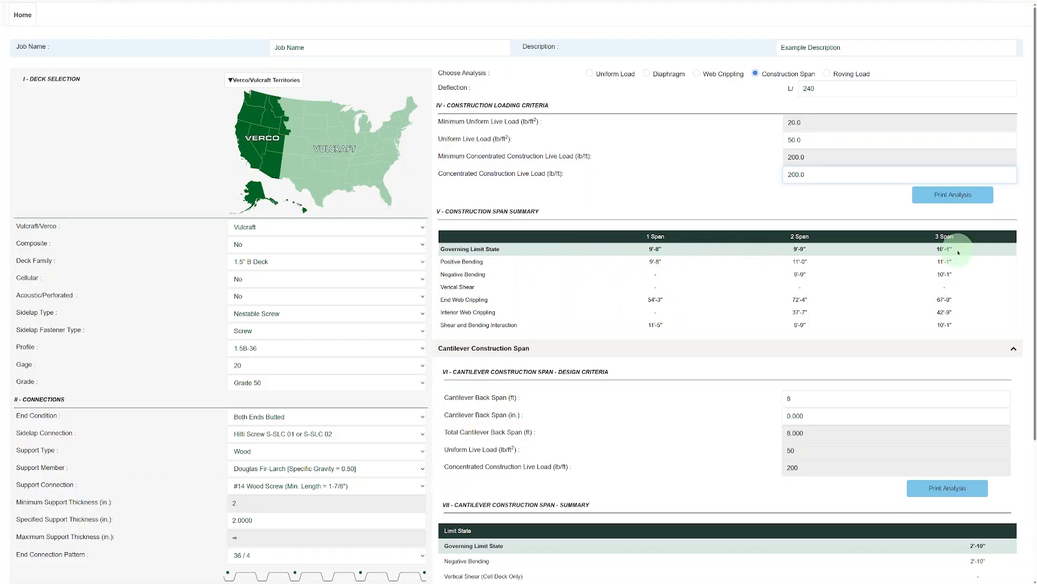
Review the construction span summary and the cantilever construction span's design criteria and limit states.
scroll(799, 293, "down", 1)
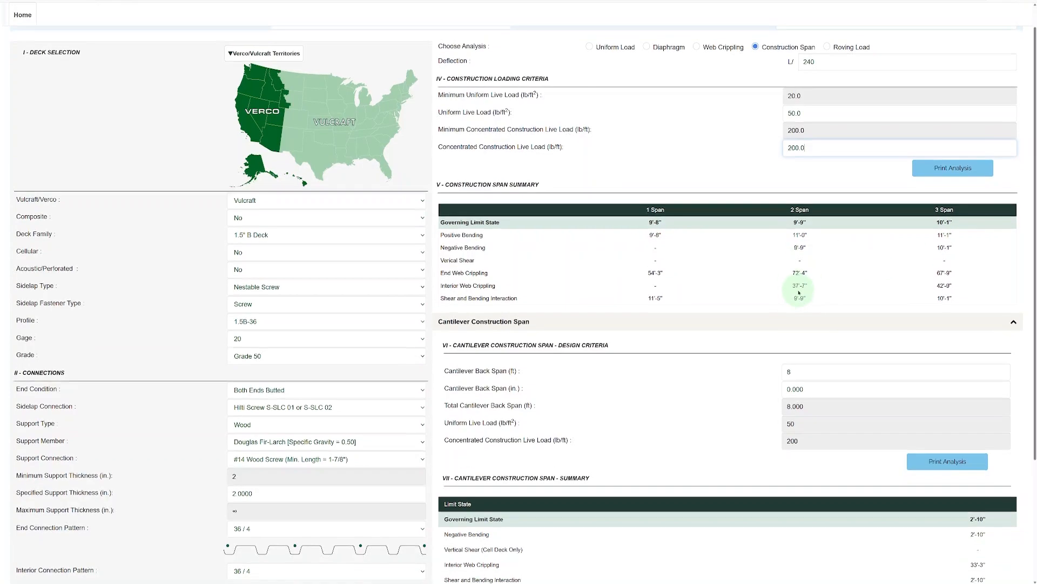
scroll(799, 292, "down", 1)
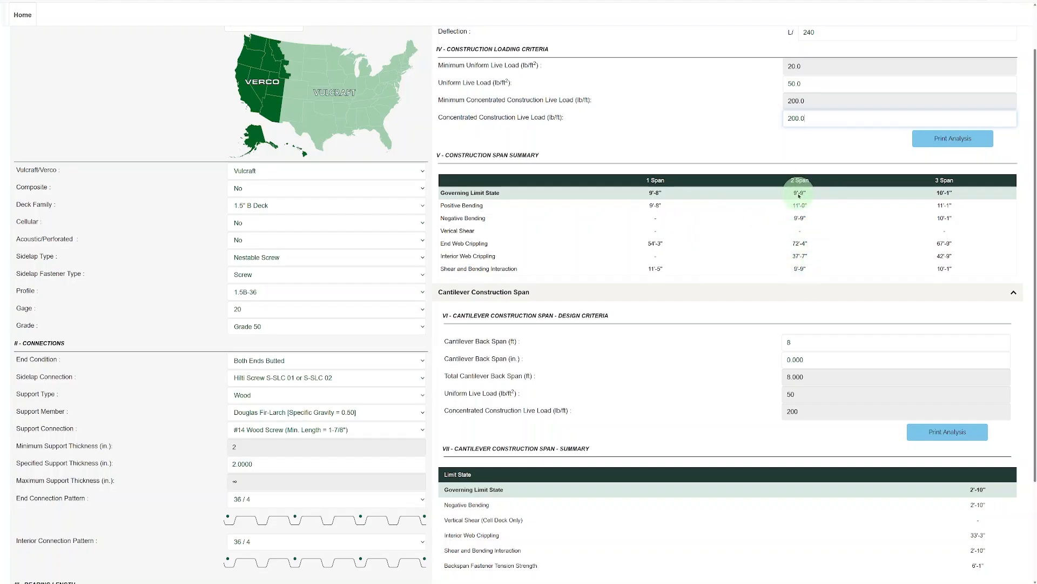
scroll(784, 195, "down", 4)
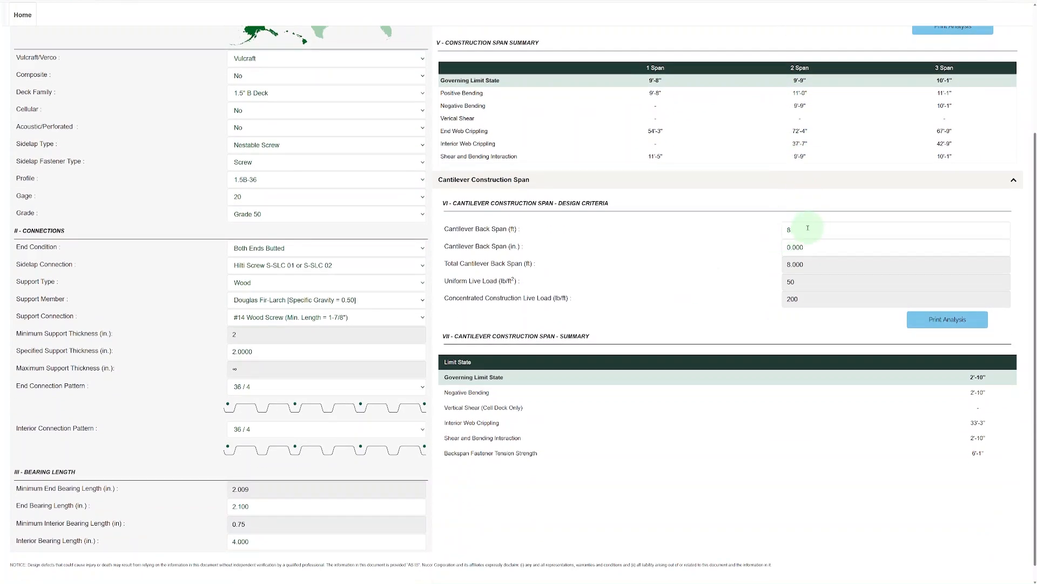
left_click_drag(800, 230, 772, 231)
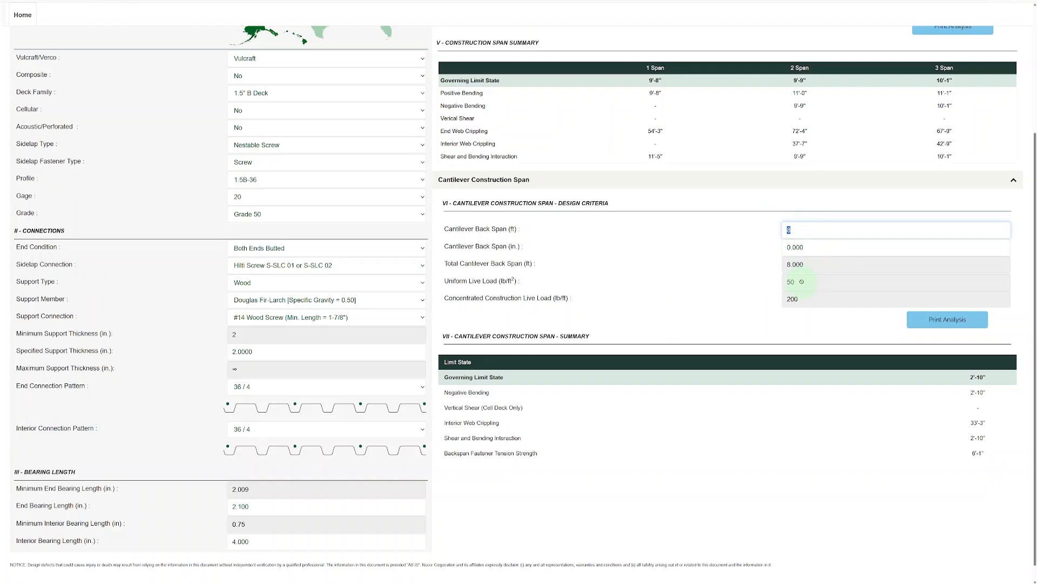
scroll(816, 277, "up", 3)
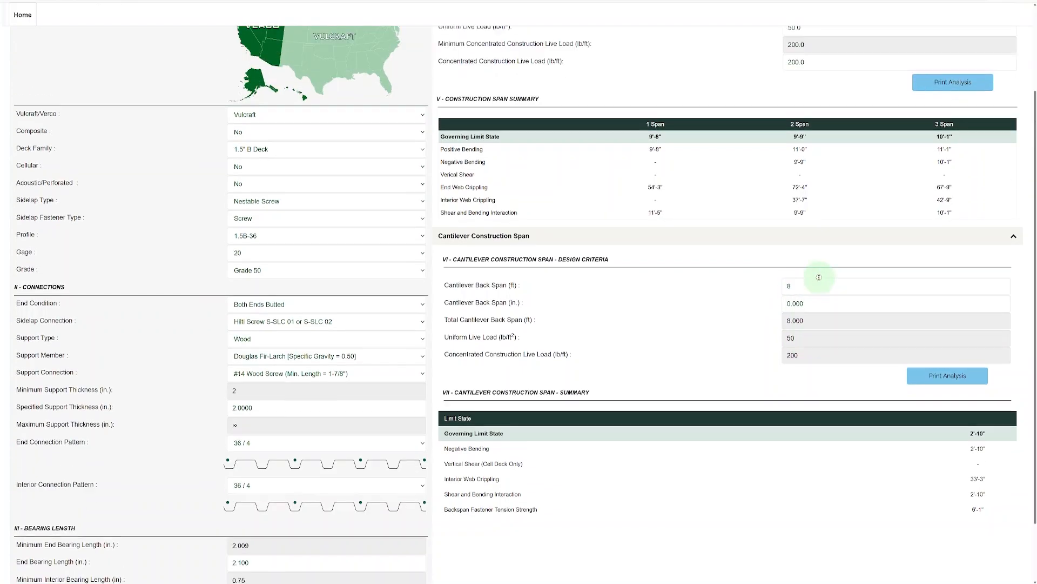
scroll(827, 263, "down", 3)
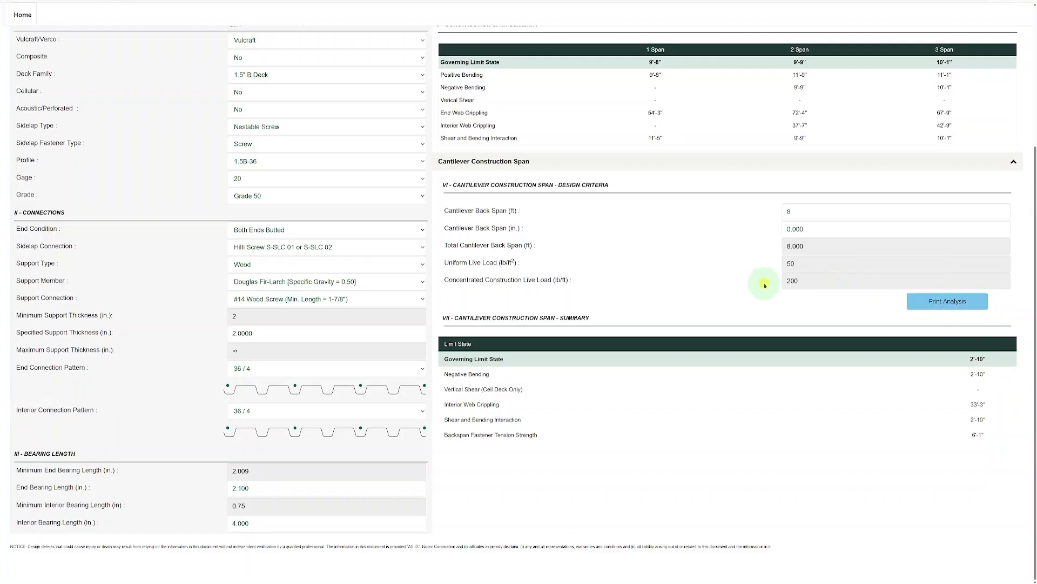
Switch the analysis to Roving Load and review its loading criteria and the inward and outward roving load results.
scroll(765, 286, "up", 4)
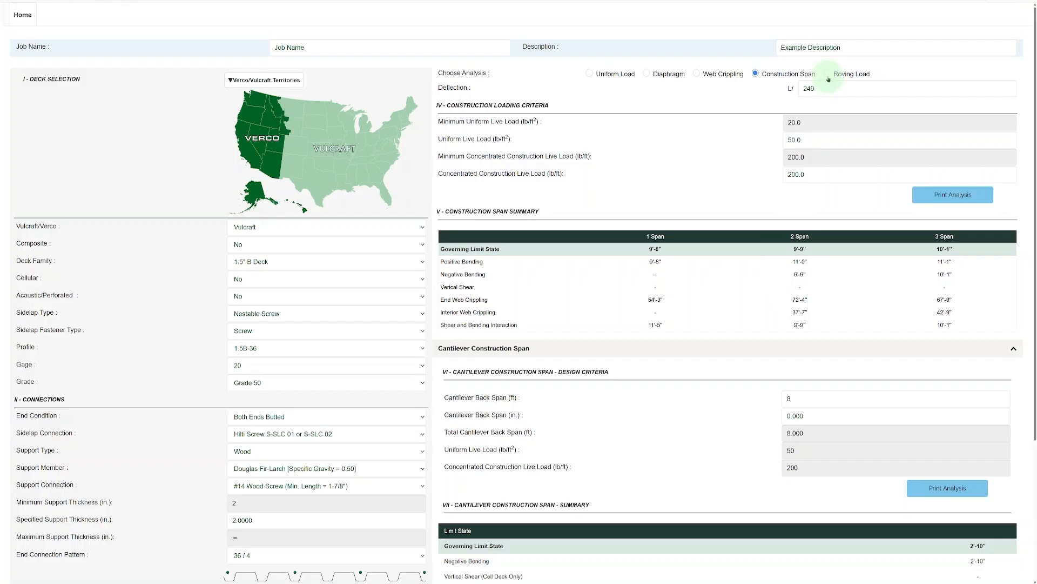
left_click(828, 74)
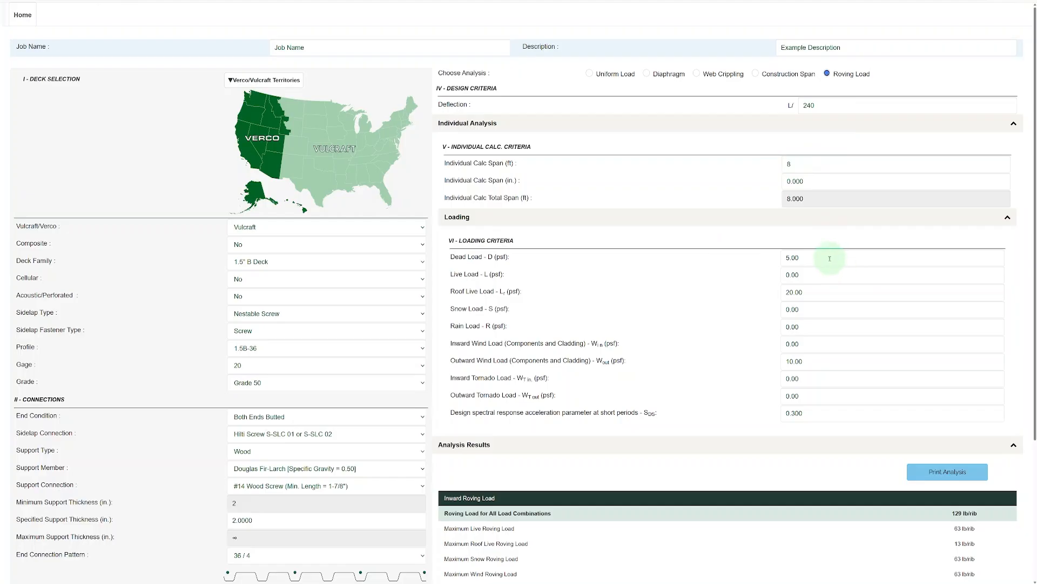
scroll(829, 258, "down", 1)
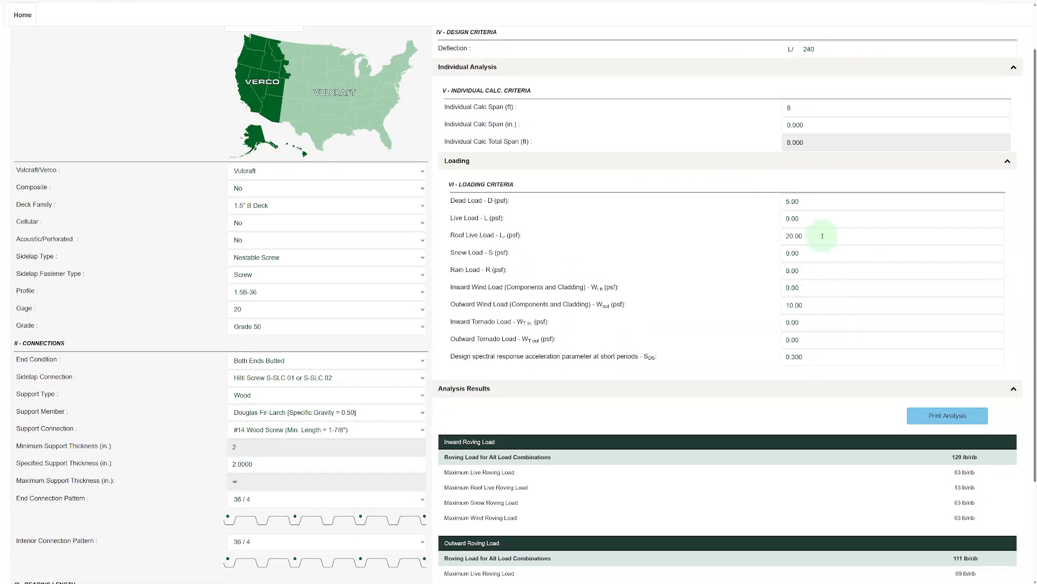
scroll(828, 317, "down", 1)
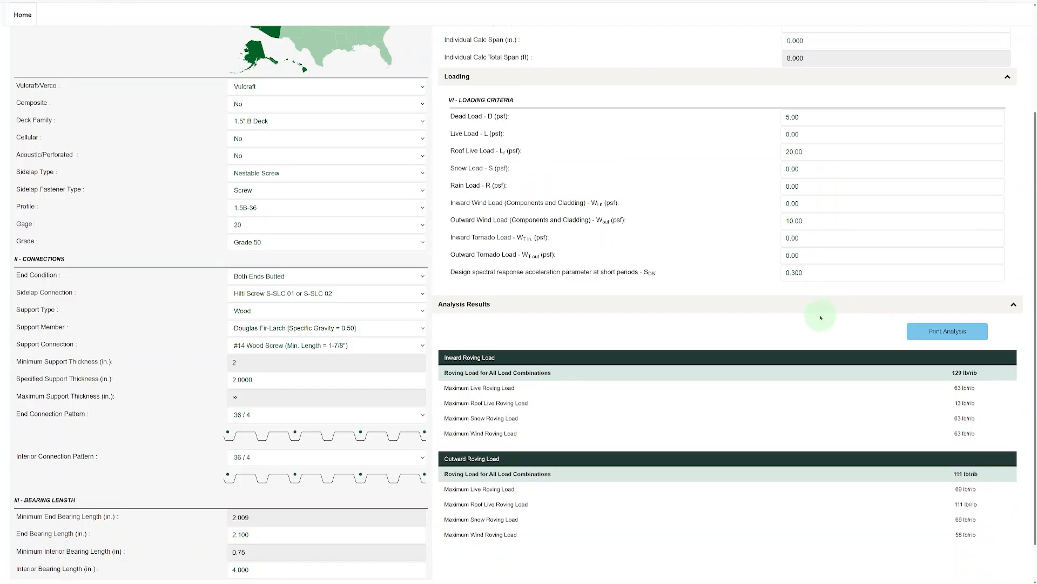
scroll(831, 319, "down", 1)
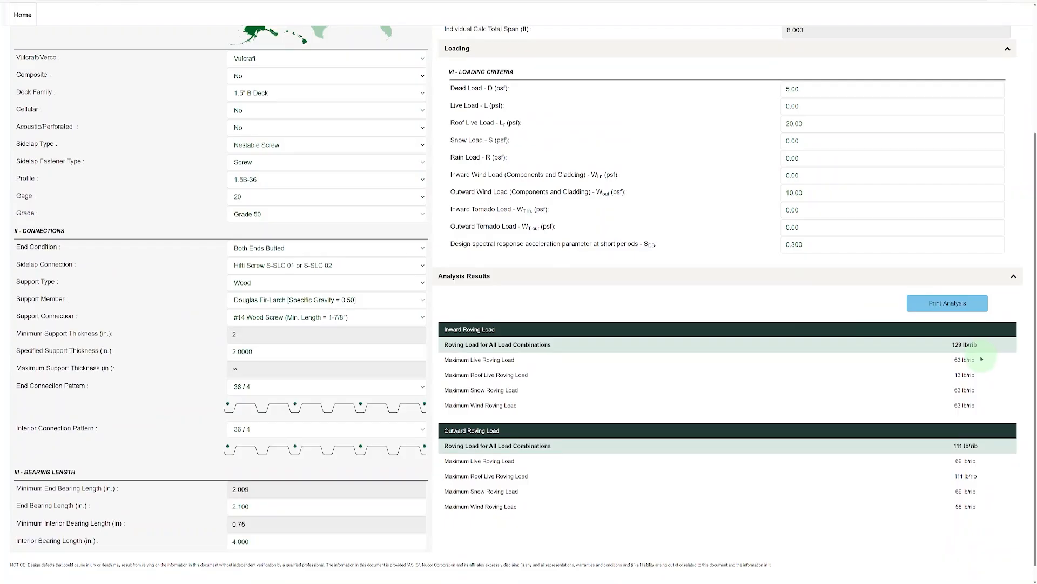
scroll(982, 359, "up", 3)
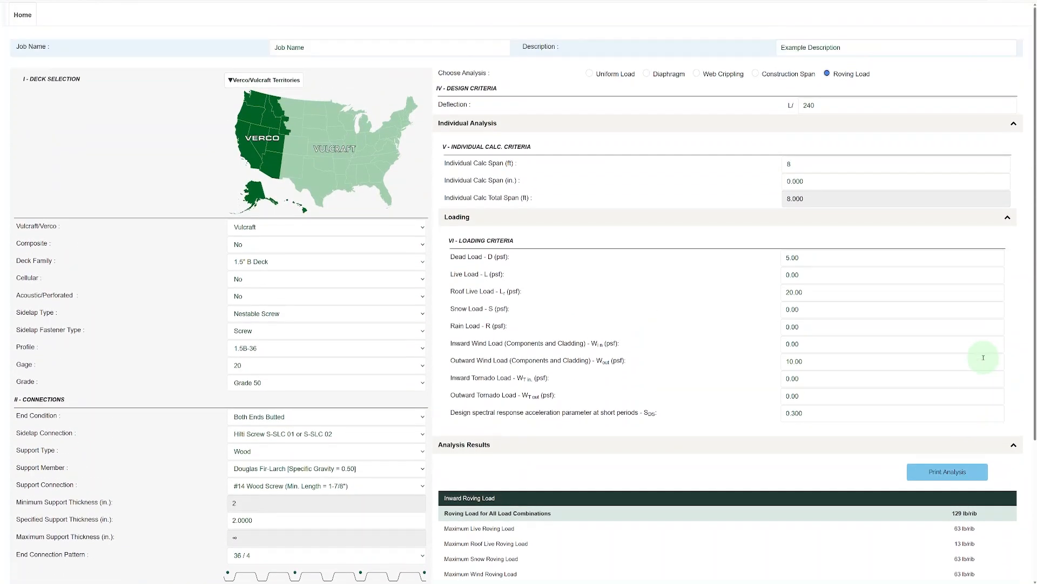
scroll(983, 357, "down", 1)
scroll(989, 362, "down", 1)
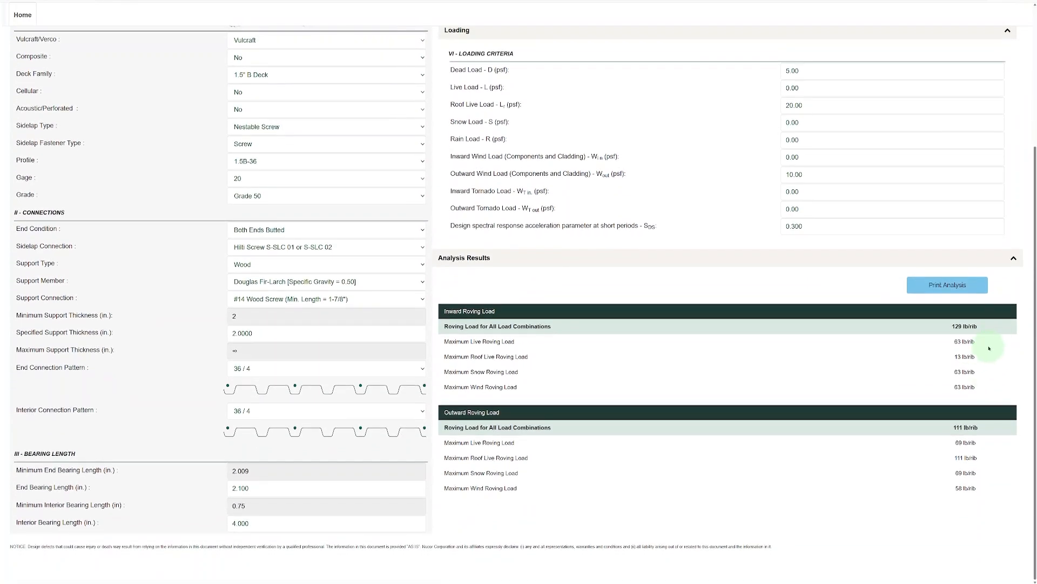
Print the roving load analysis and examine the load position diagrams on page 4 of the PDF report.
left_click(953, 287)
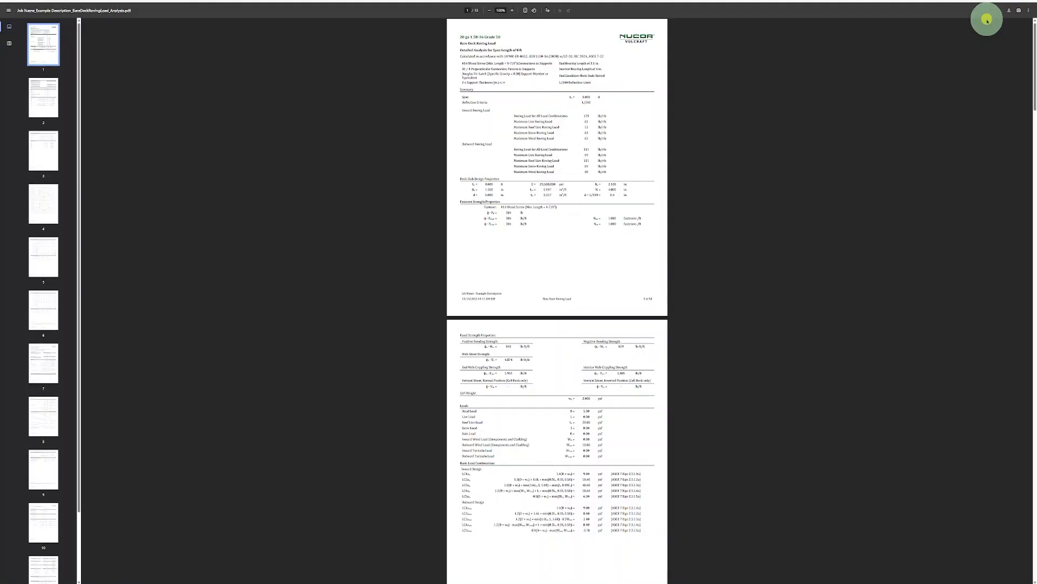
scroll(685, 149, "down", 15)
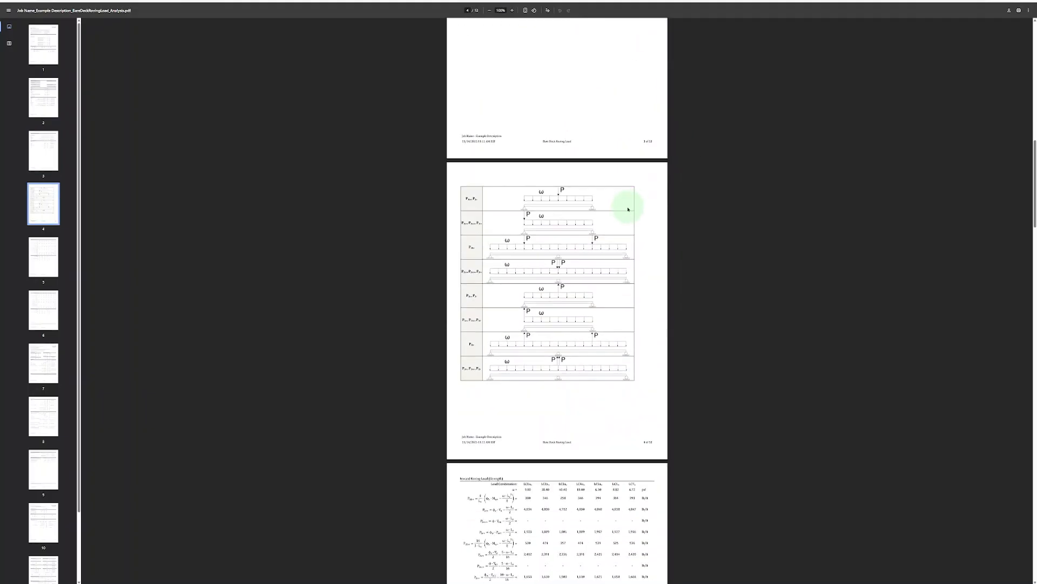
scroll(599, 206, "up", 5)
scroll(608, 211, "down", 1)
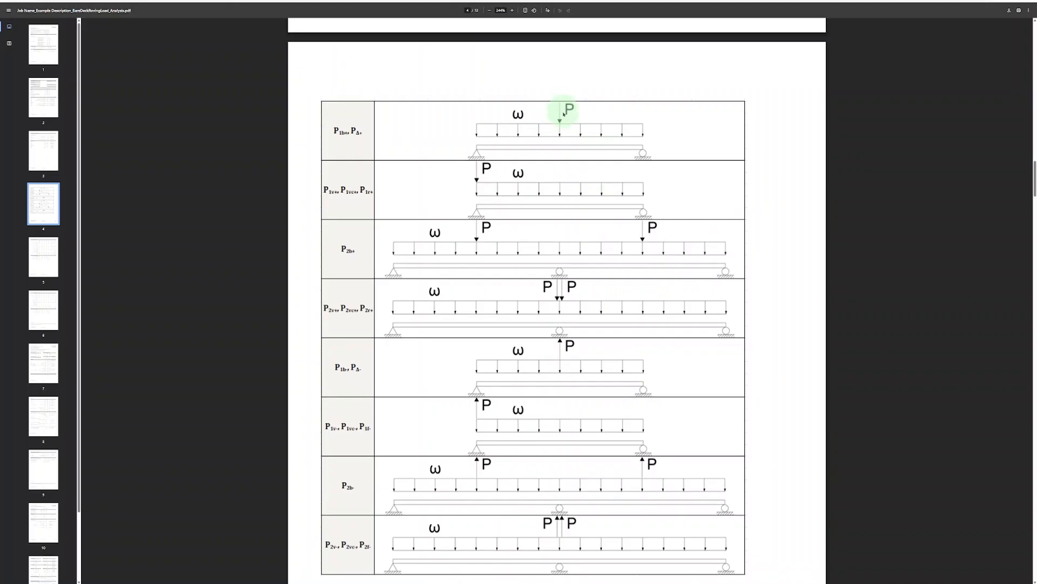
scroll(563, 114, "down", 2)
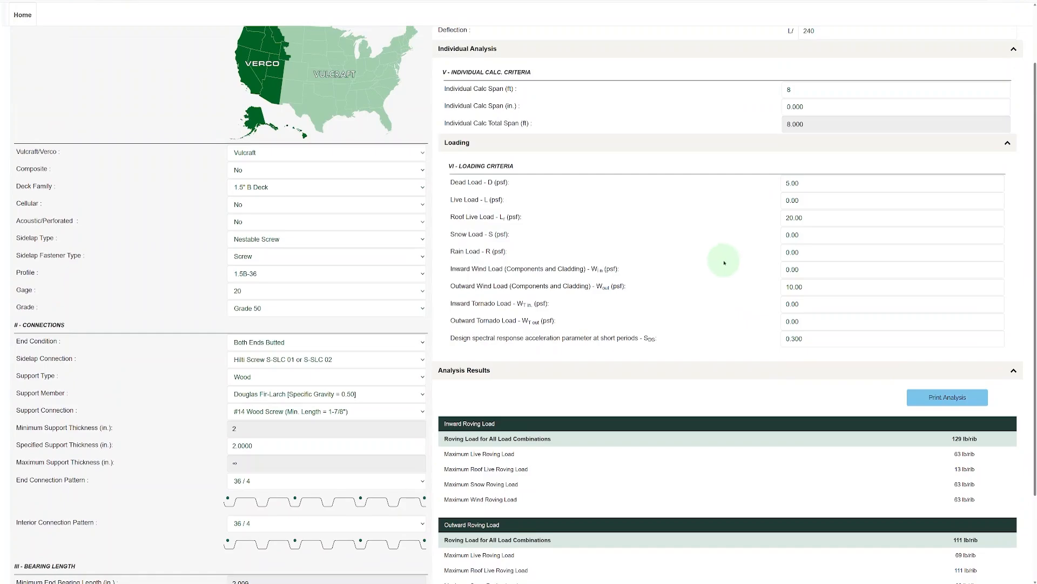
Collapse the loading criteria in the deck design tool and open the individual calc span in feet for editing.
scroll(728, 261, "up", 1)
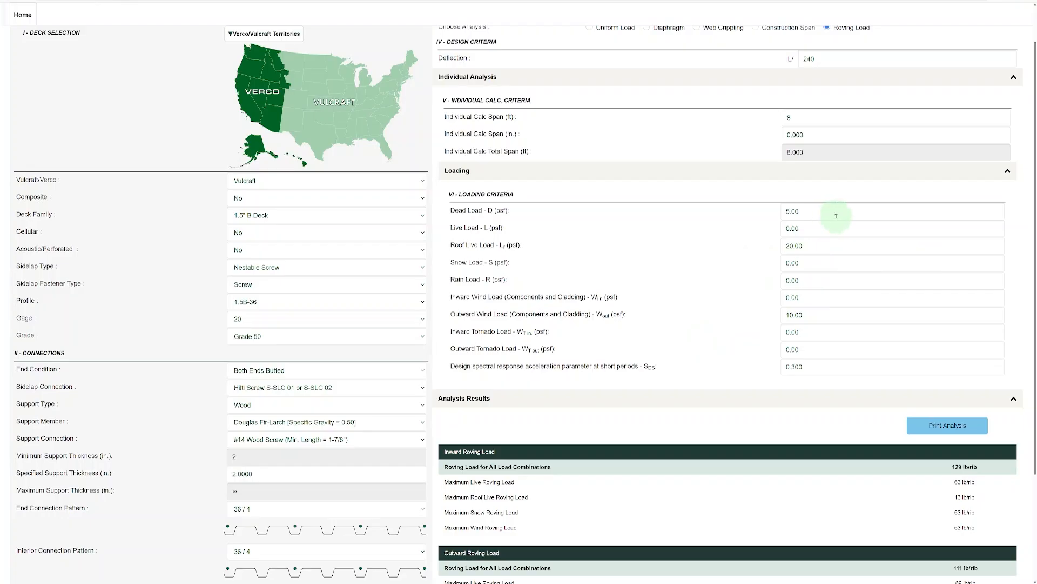
left_click(1007, 173)
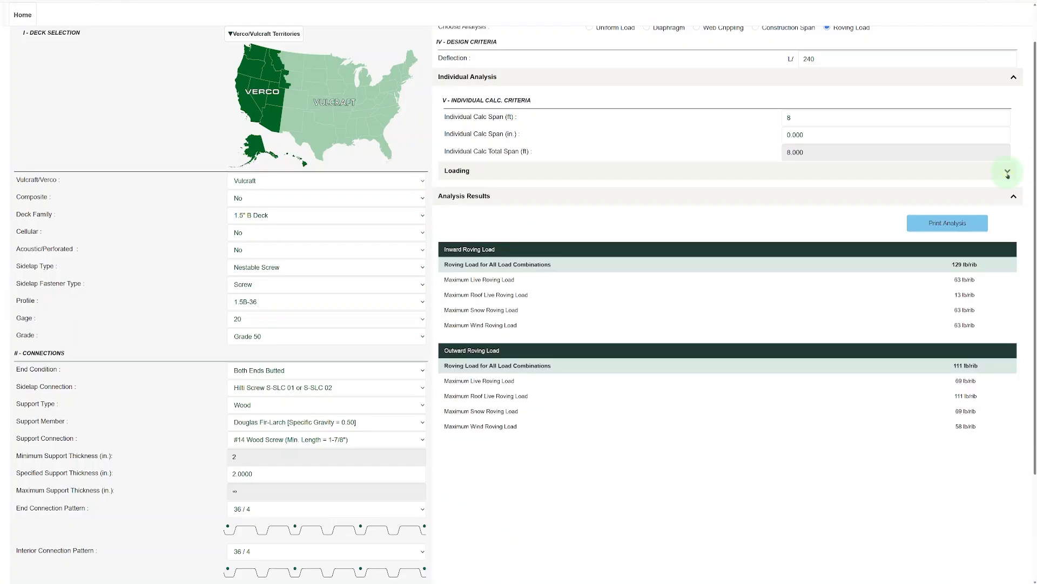
left_click_drag(823, 119, 776, 117)
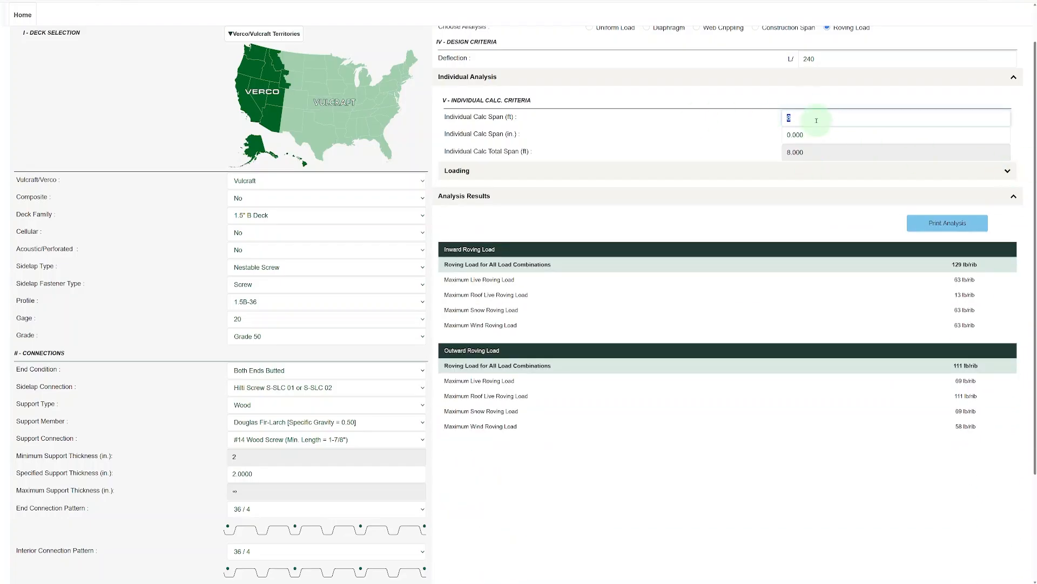